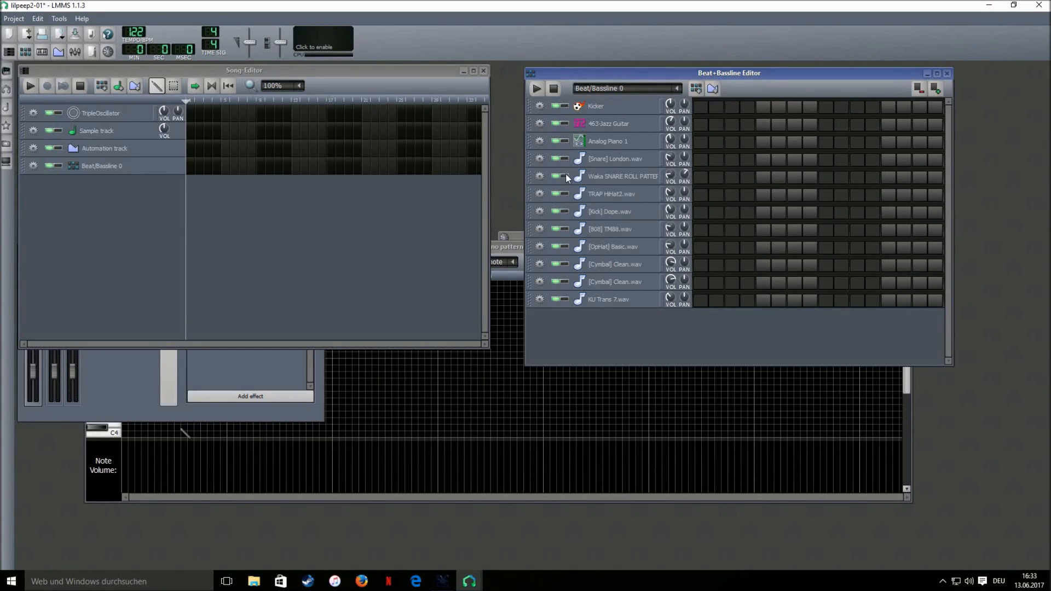
Audition the 463-Jazz Guitar track and inspect the C* Eq settings in its effects chain.
click(664, 129)
click(646, 131)
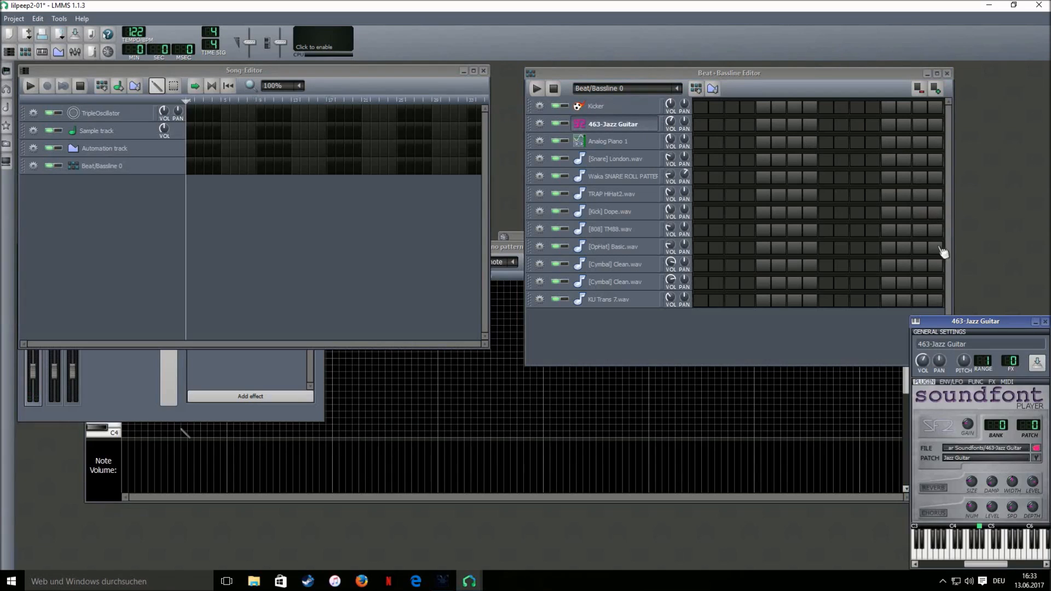
drag(961, 322, 813, 207)
click(844, 267)
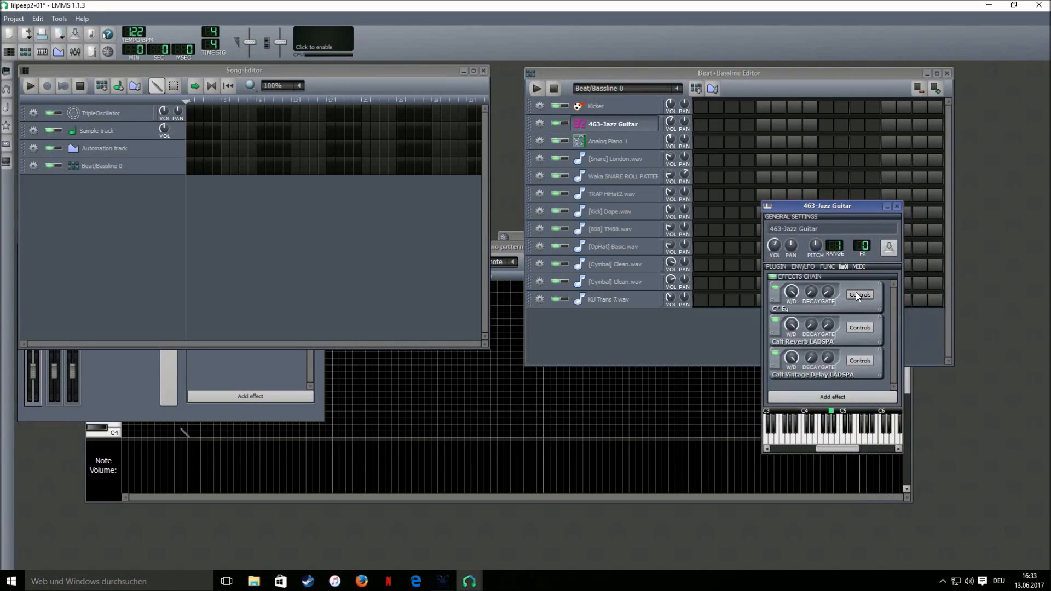
click(861, 296)
drag(957, 429, 633, 374)
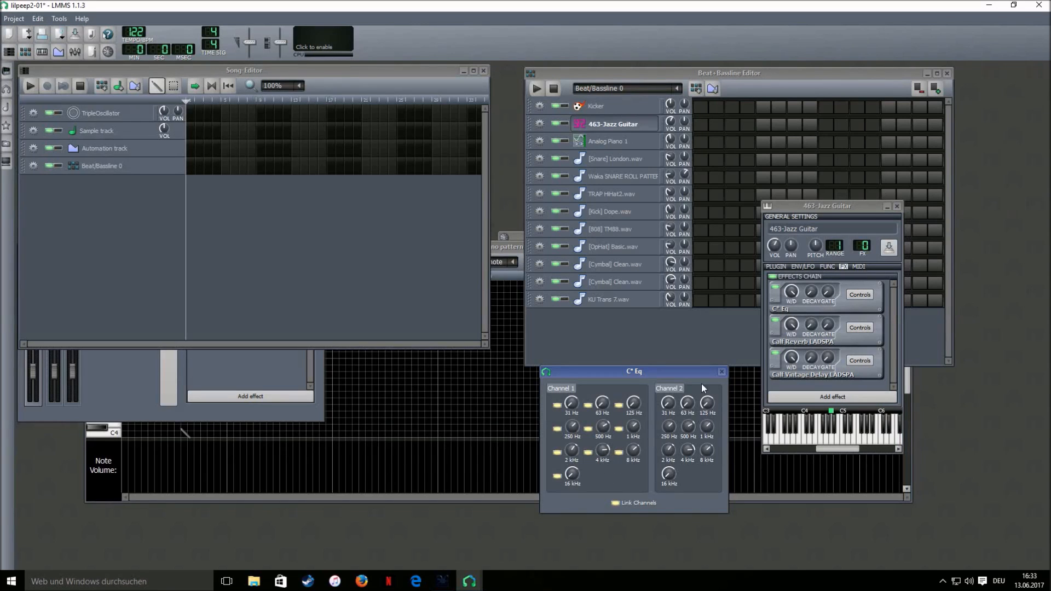
click(721, 372)
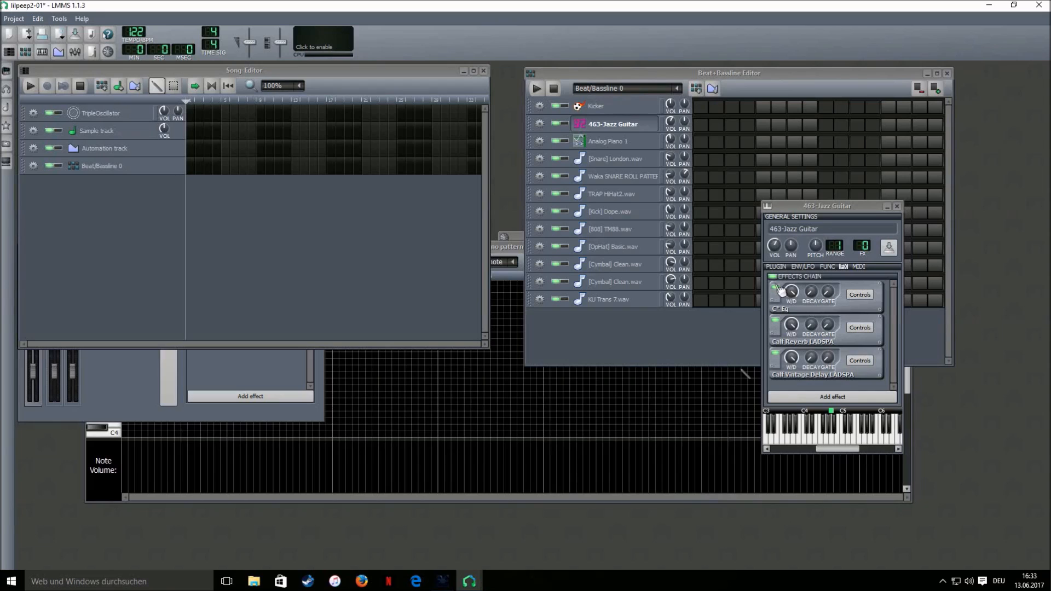
Bypass Calf Reverb and Calf Vintage Delay on the guitar and compare a note with C* Eq off and on.
click(775, 320)
click(775, 354)
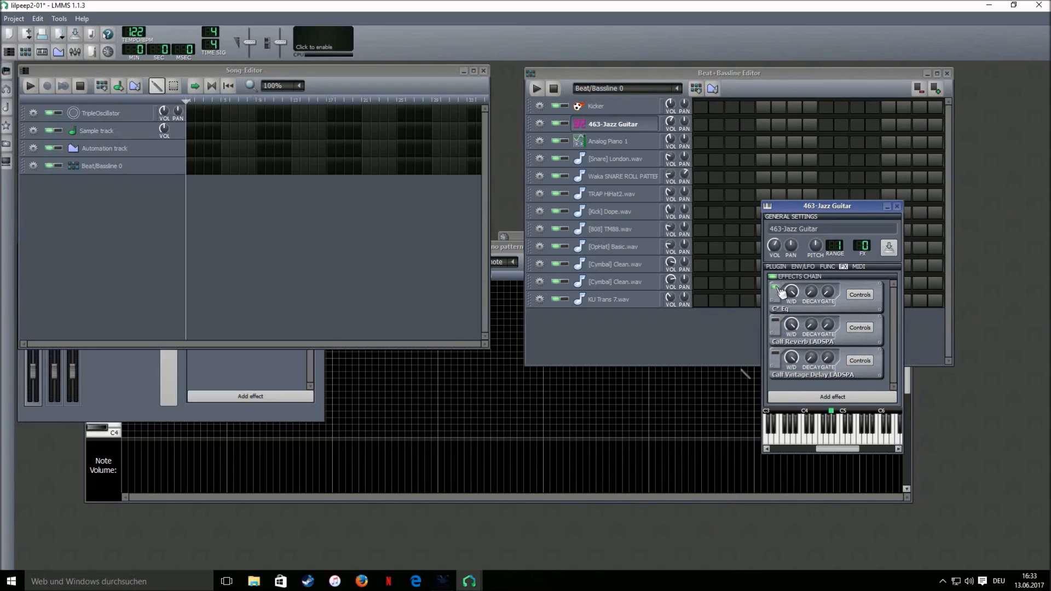
click(776, 290)
click(832, 434)
click(776, 289)
click(831, 438)
Re-enable Calf Reverb and Calf Vintage Delay on the guitar in turn, inspecting each effect's controls, and close the instrument window.
click(776, 322)
click(859, 328)
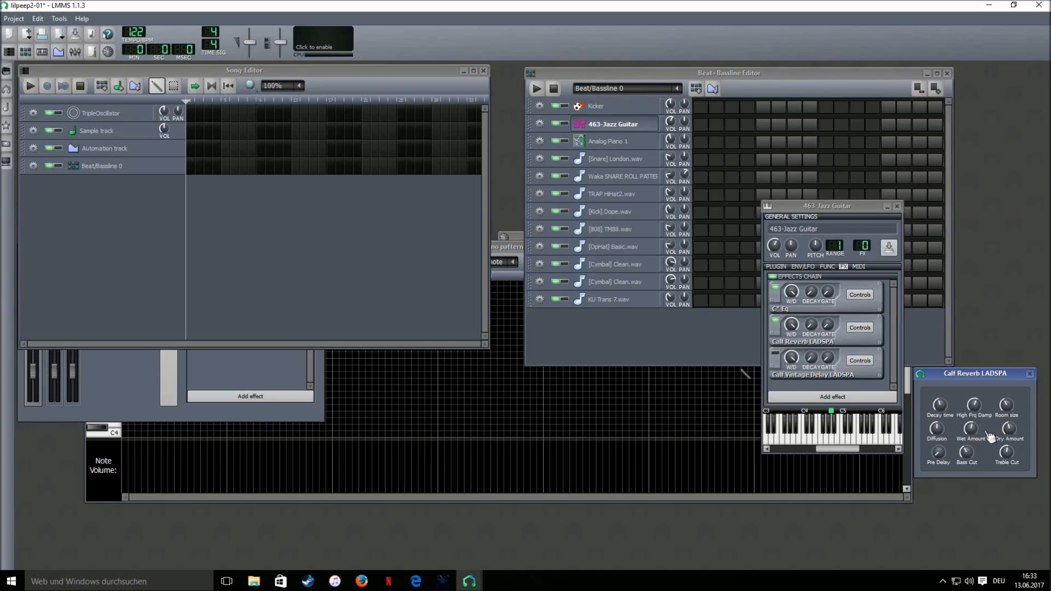
click(1030, 374)
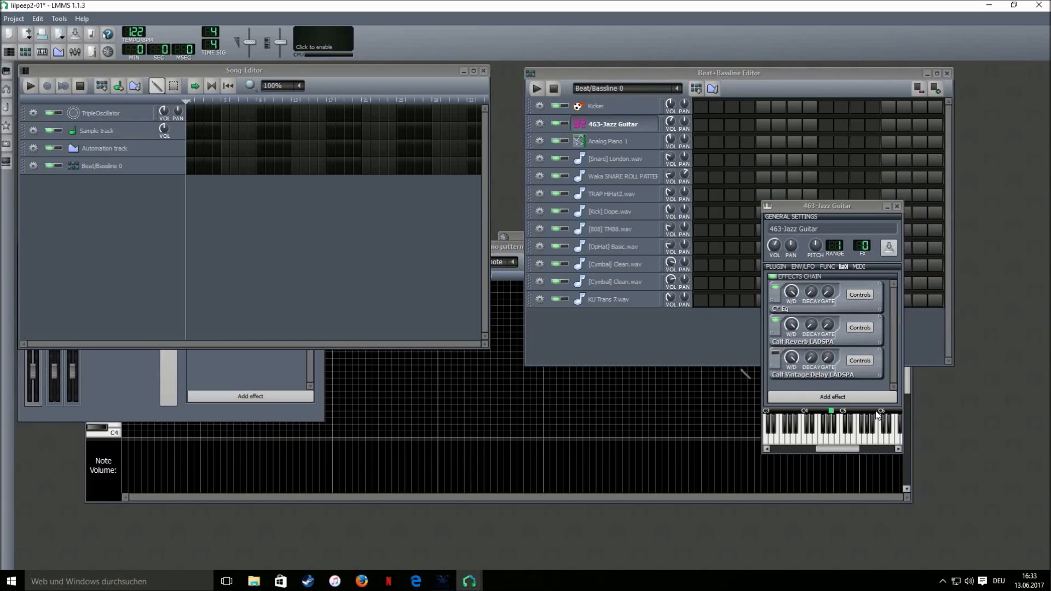
key(z)
click(774, 353)
click(860, 360)
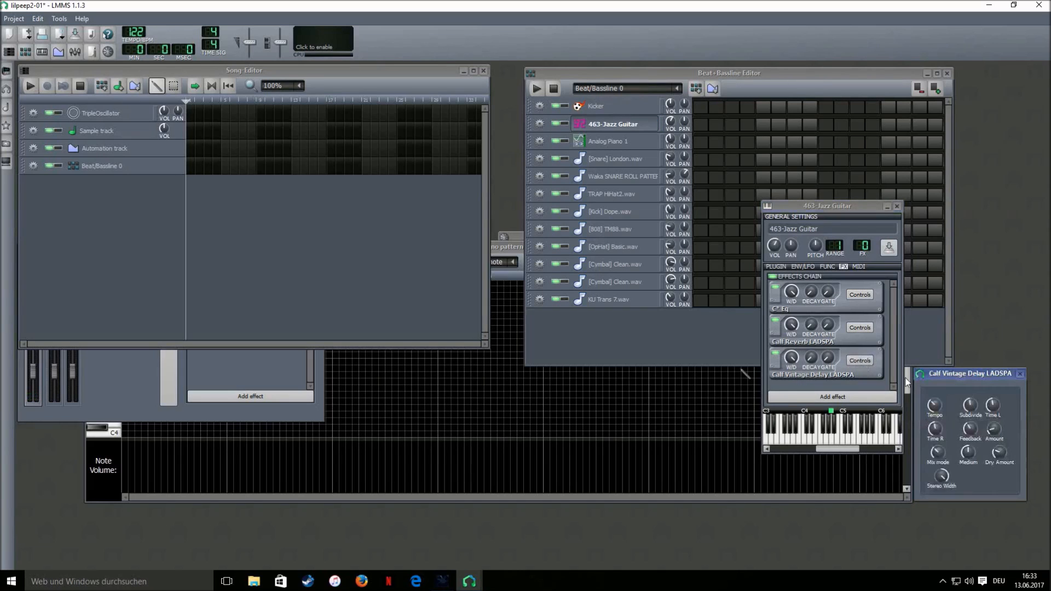
click(1018, 375)
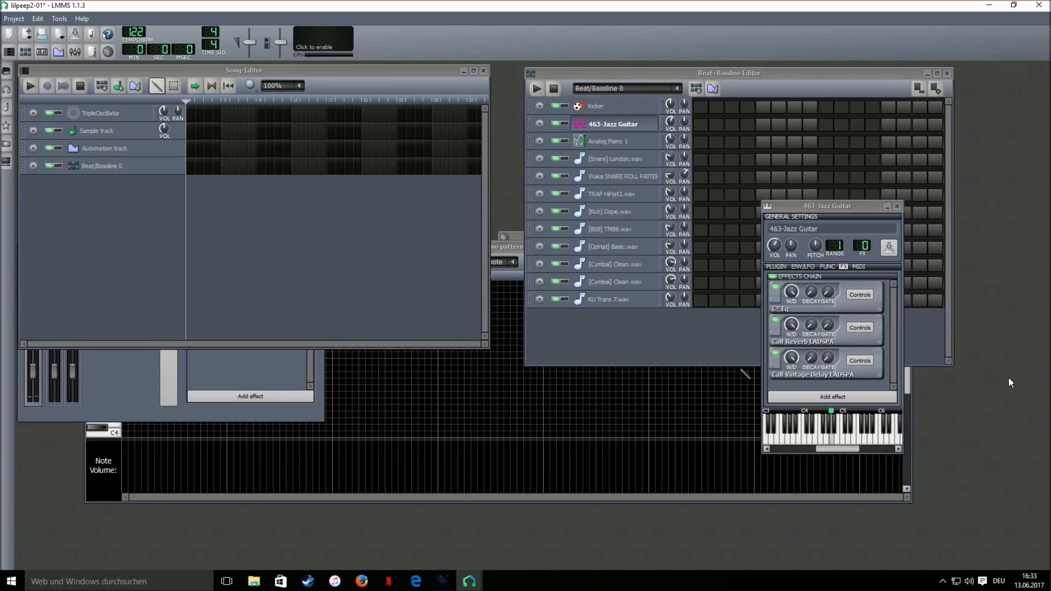
click(897, 206)
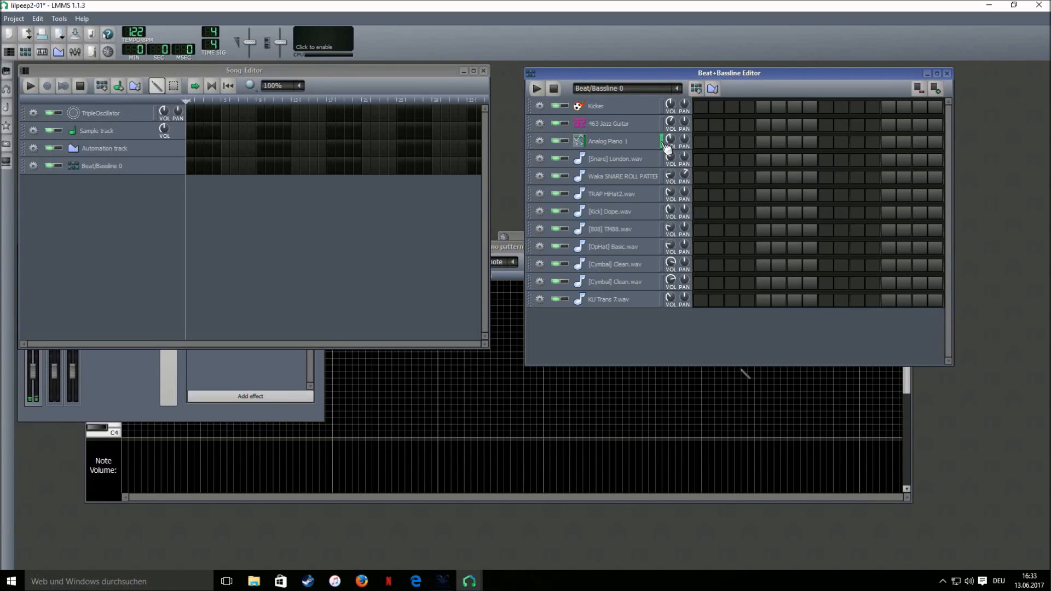
Browse the ZynAddSubFX SynthPiano presets for the 0033 analog piano sound and close the preset browser.
click(7, 125)
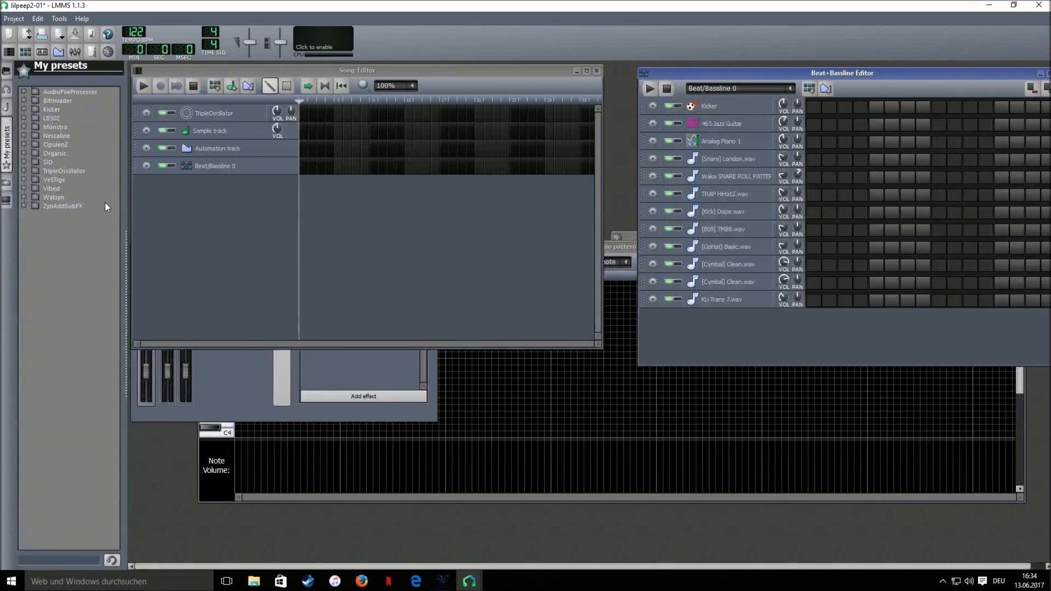
click(62, 206)
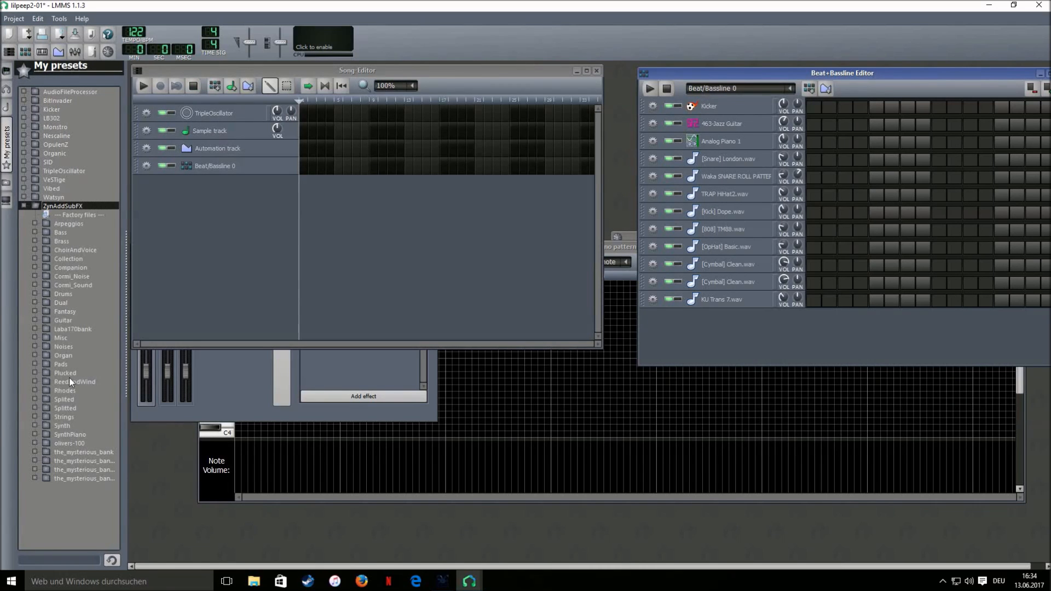
click(67, 434)
scroll(67, 432, down, 4)
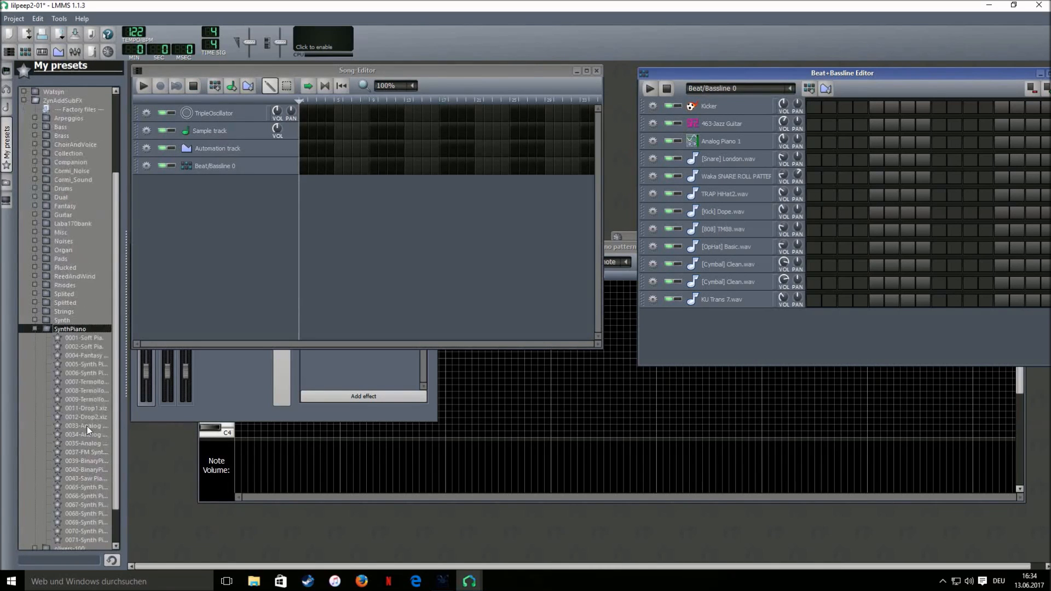
click(87, 427)
click(34, 329)
click(7, 149)
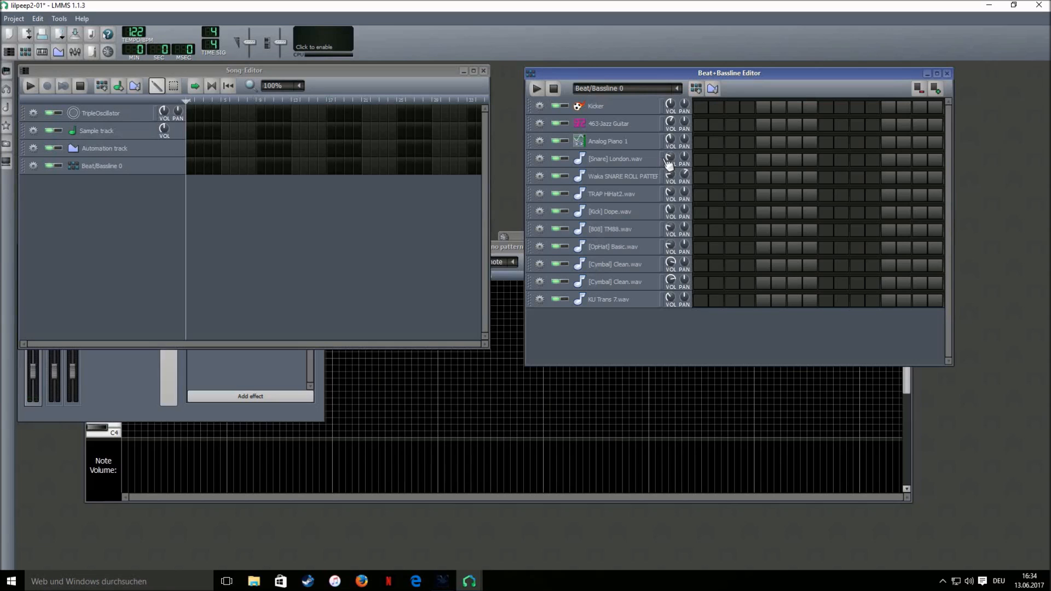
Inspect the C* Eq and Calf Reverb settings in the [Snare] London.wav track's effects chain.
click(639, 160)
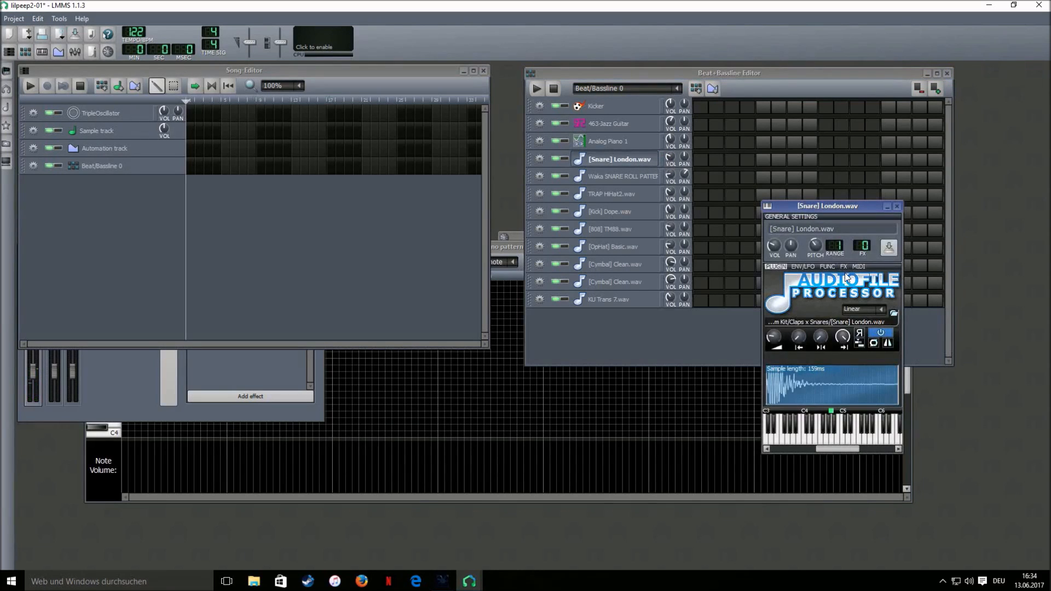
click(845, 269)
click(867, 295)
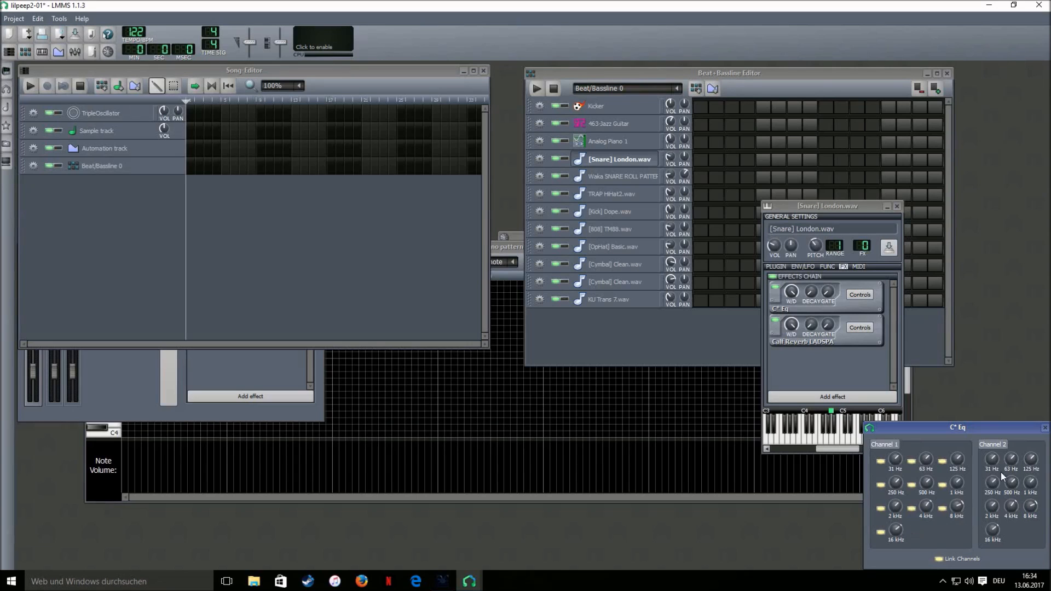
click(1044, 429)
click(853, 329)
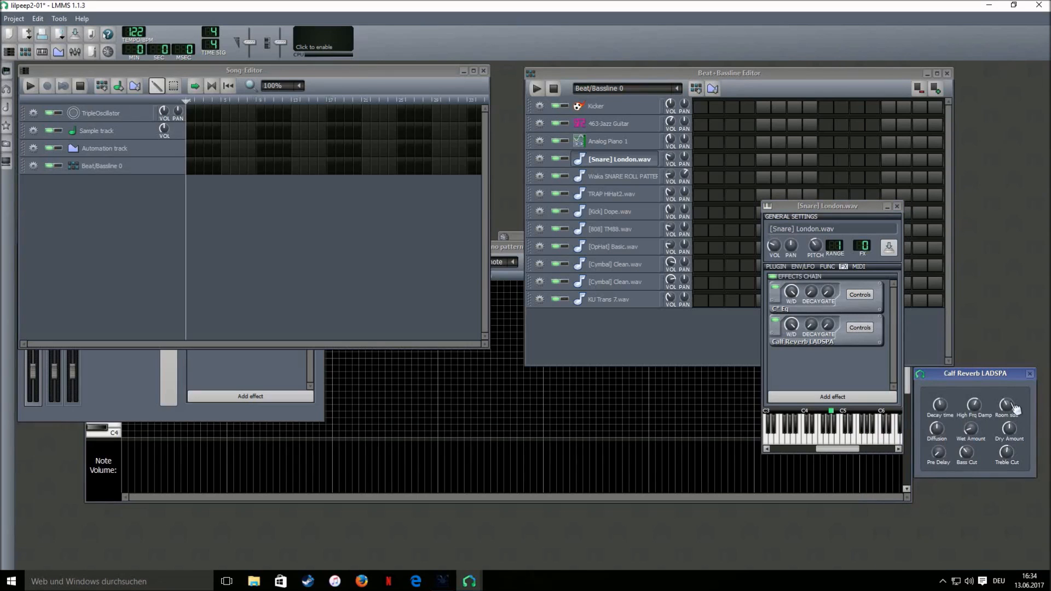
click(1030, 374)
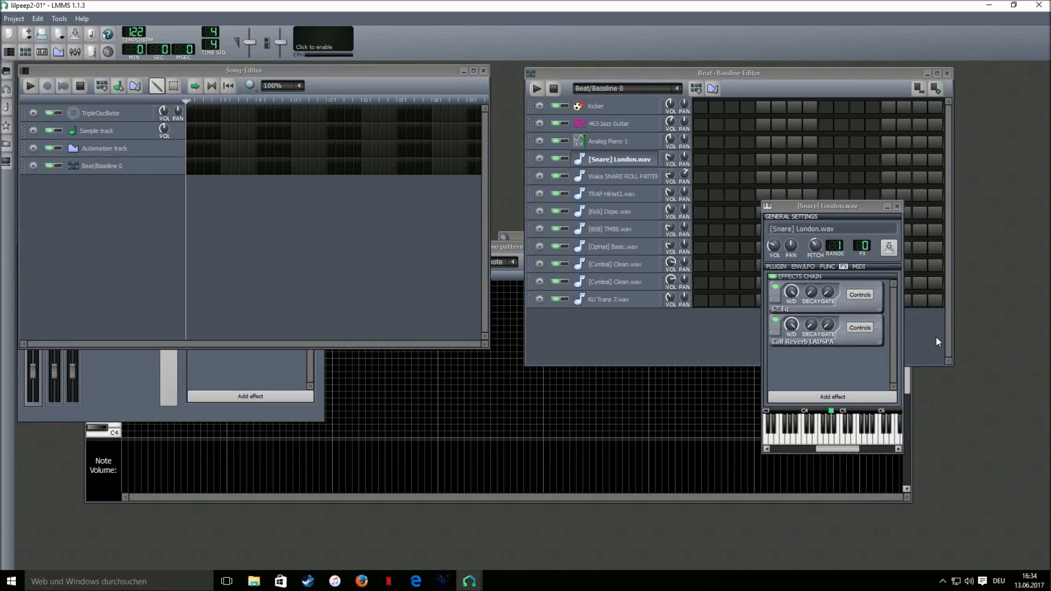
click(897, 207)
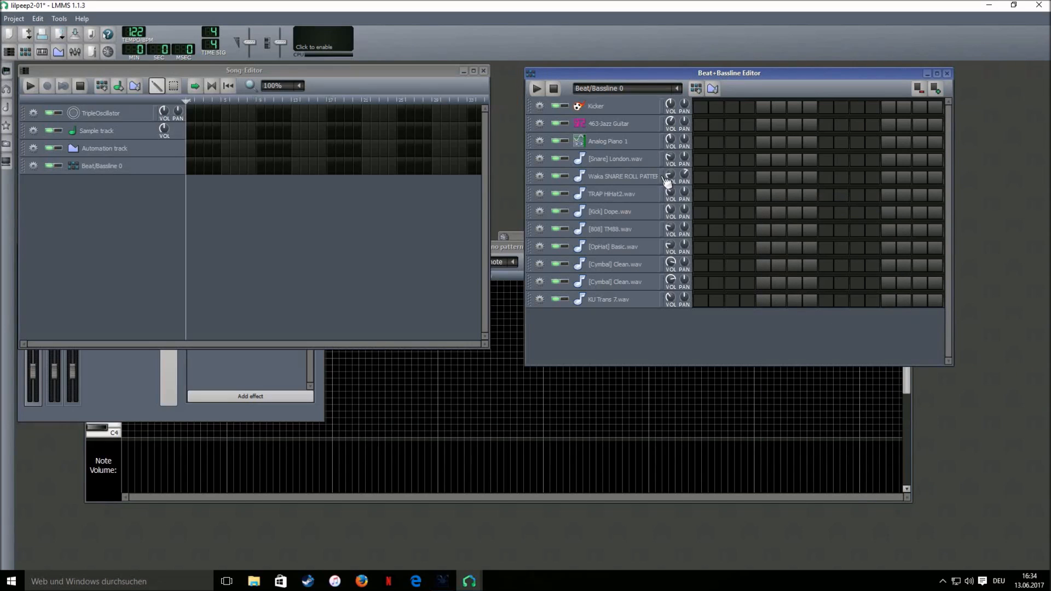
Audition the Waka snare roll and inspect the Calf Reverb settings on the TRAP HiHat2.wav track.
click(664, 176)
click(623, 197)
click(844, 267)
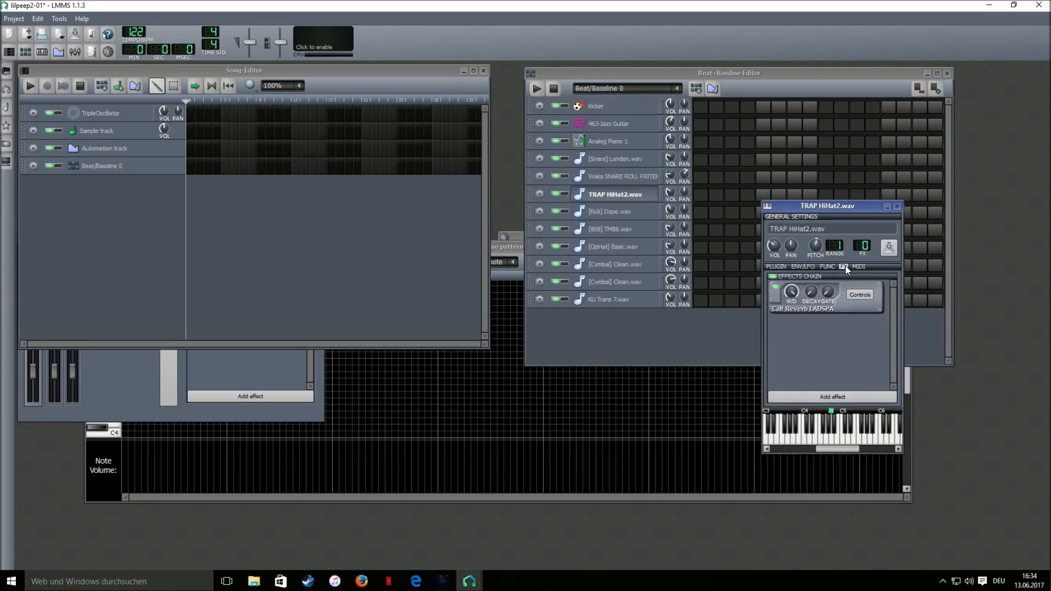
click(863, 298)
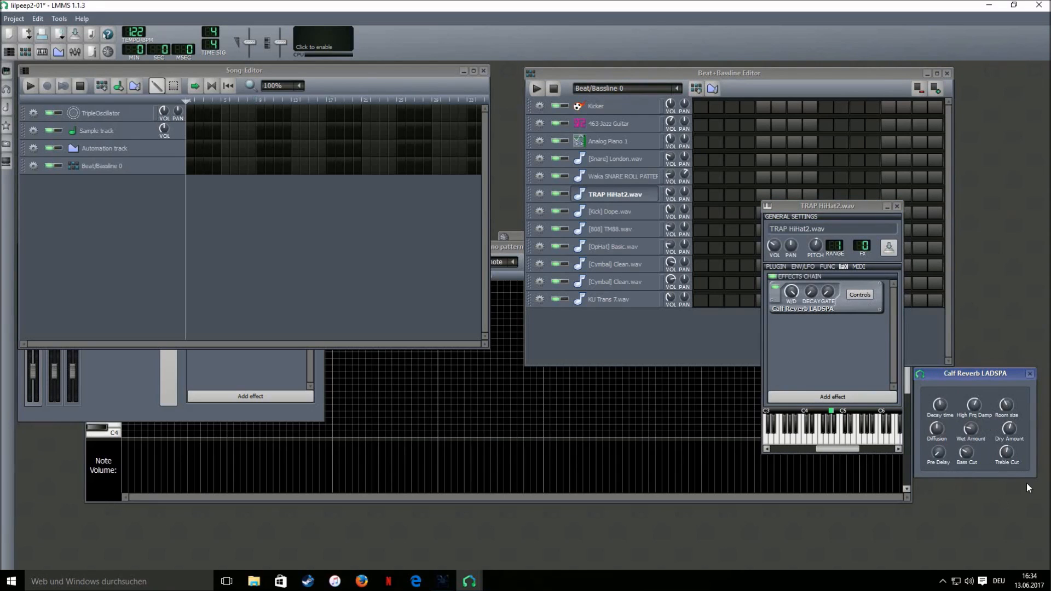
click(1030, 374)
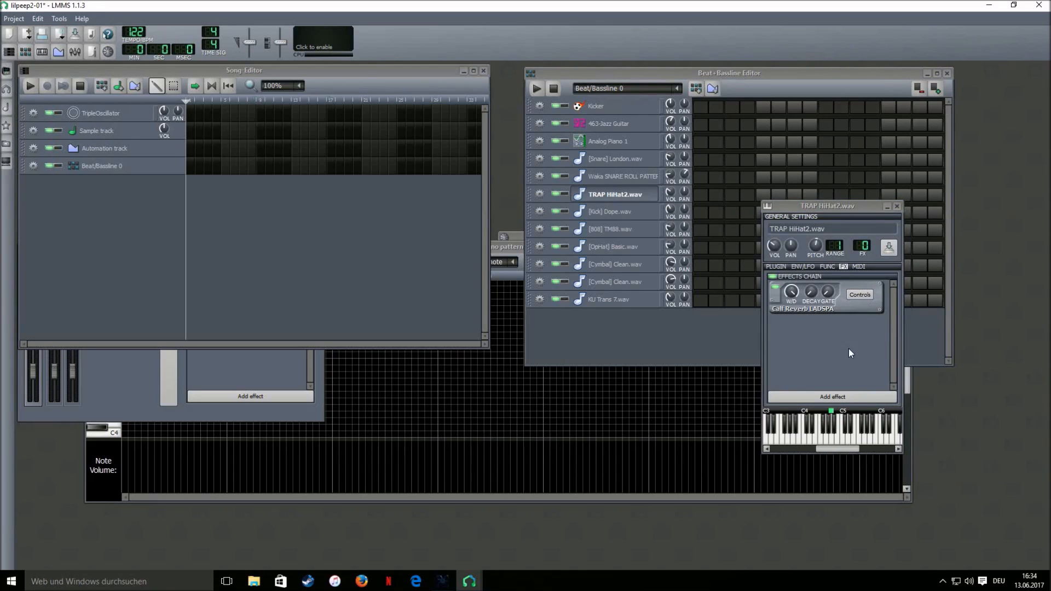
click(897, 206)
Audition the kick, 808, open hat, cymbal and KU Trans 7.wav tracks, checking the second [Cymbal] Clean.wav track's sample settings.
click(663, 211)
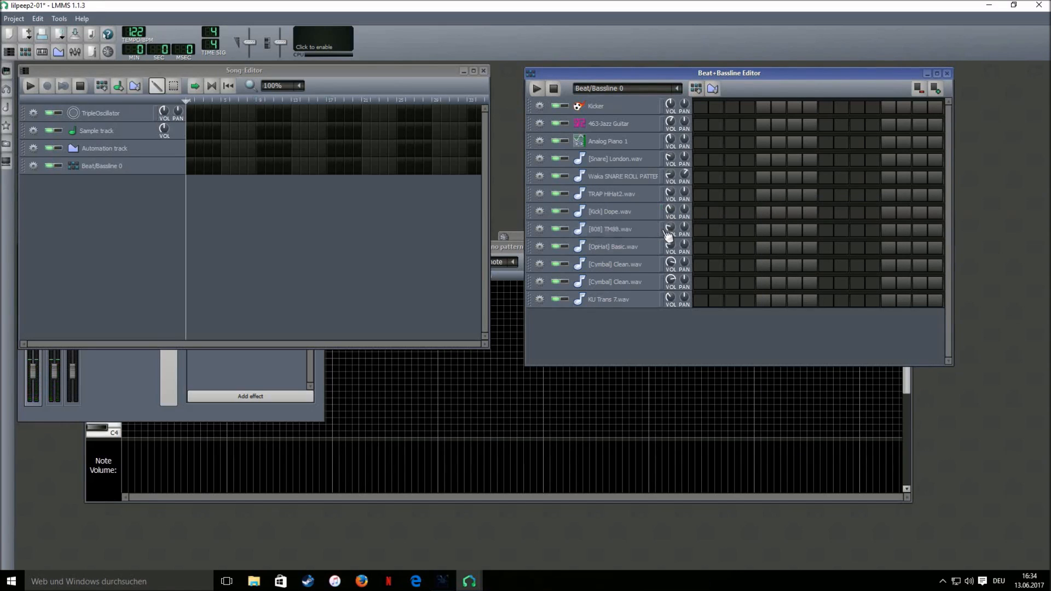
click(667, 233)
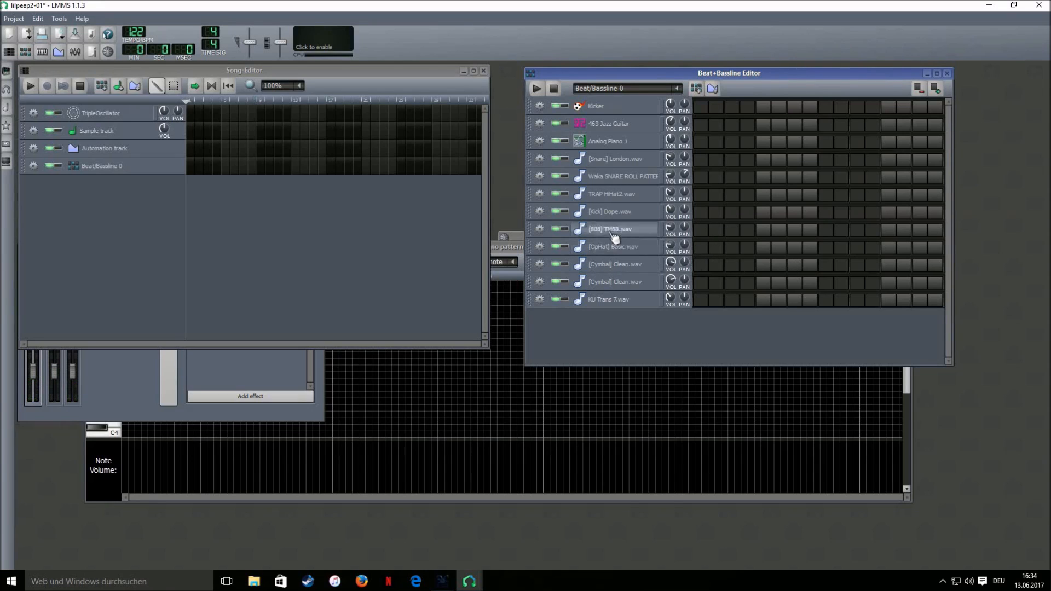
click(665, 251)
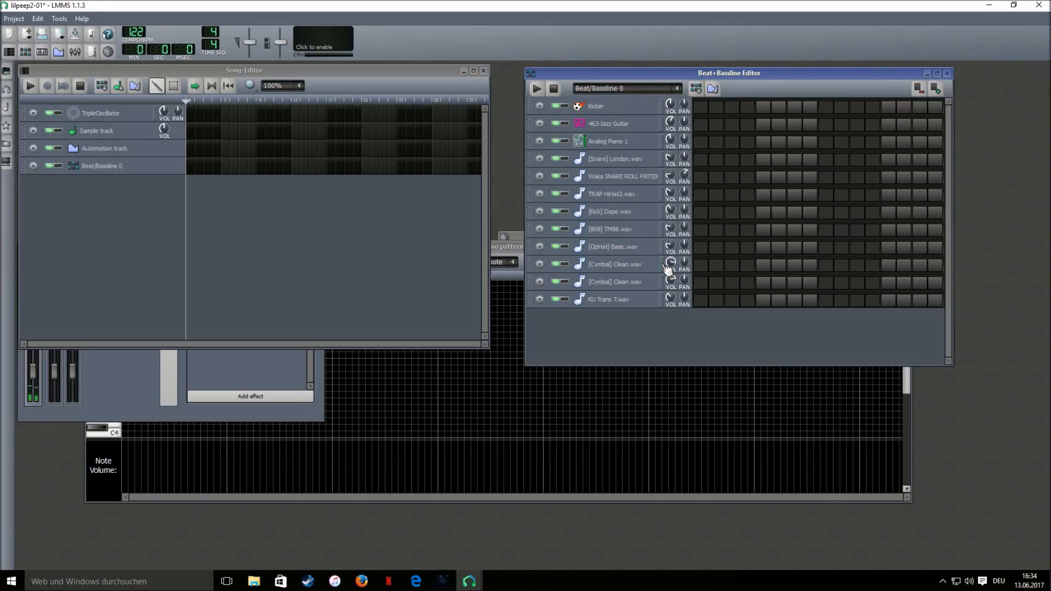
click(619, 282)
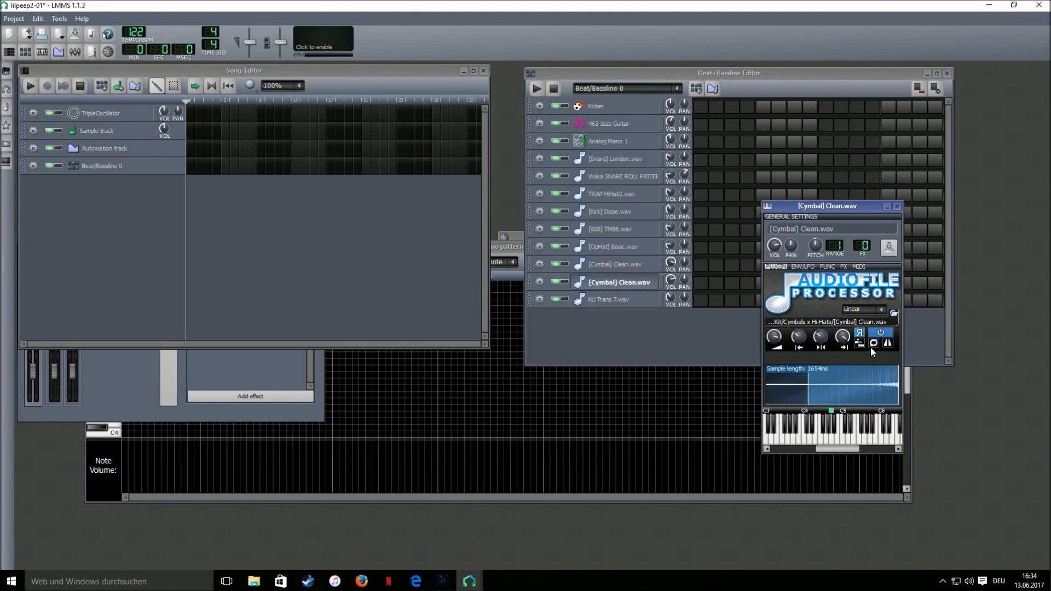
click(898, 206)
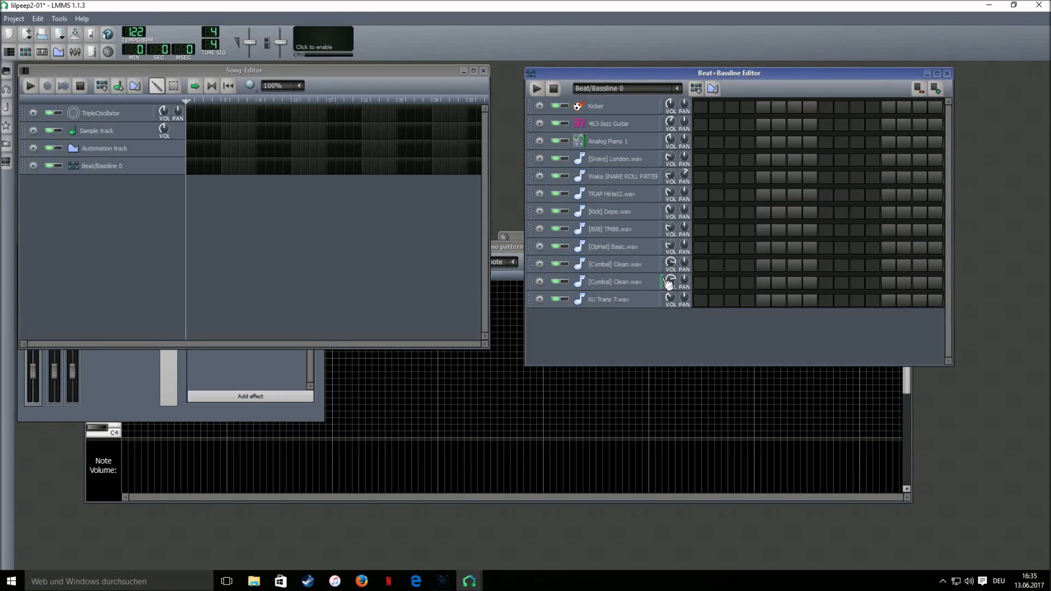
drag(669, 282, 667, 301)
Open the 463-Jazz Guitar pattern in the Piano-Roll and audition the guitar sound.
right_click(705, 131)
click(718, 134)
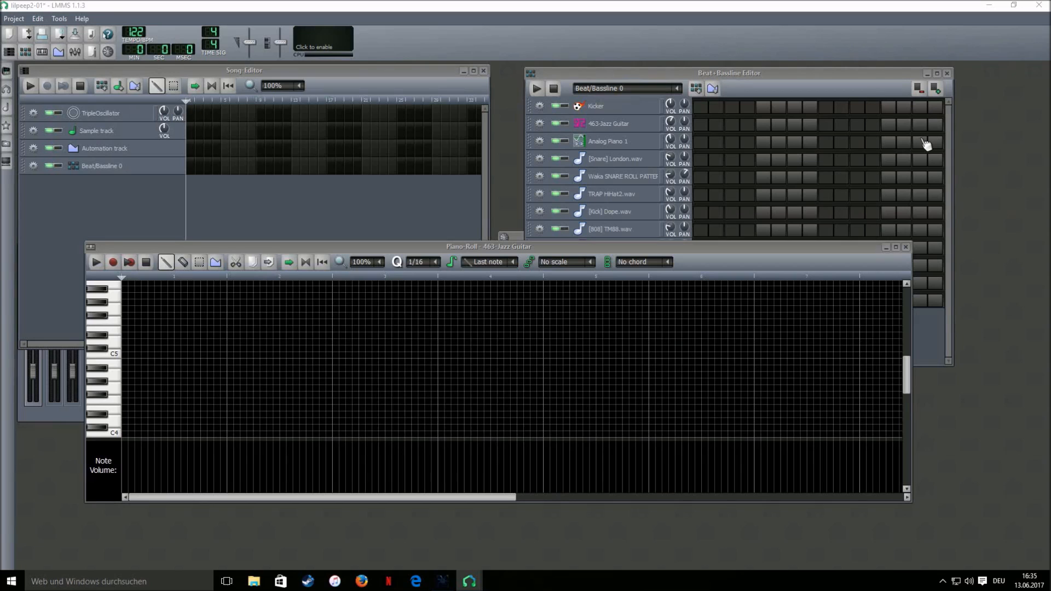
scroll(149, 353, down, 1)
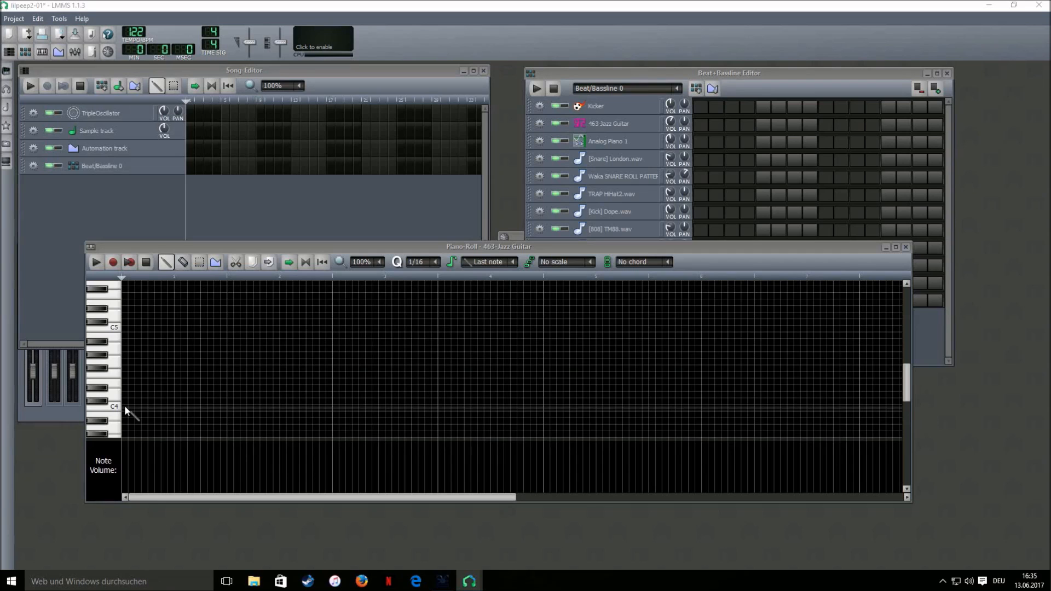
click(668, 132)
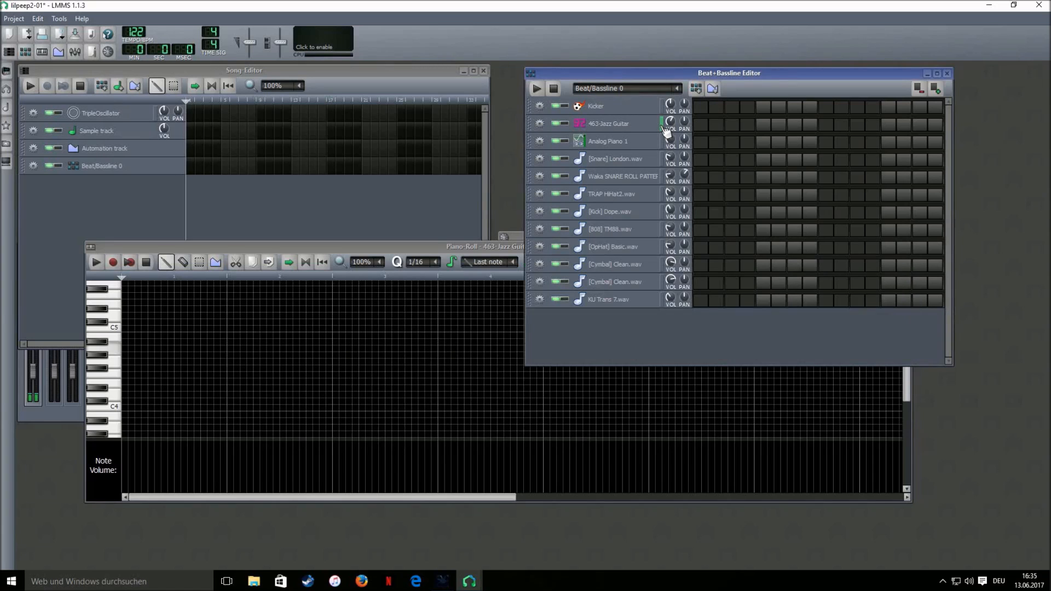
click(451, 242)
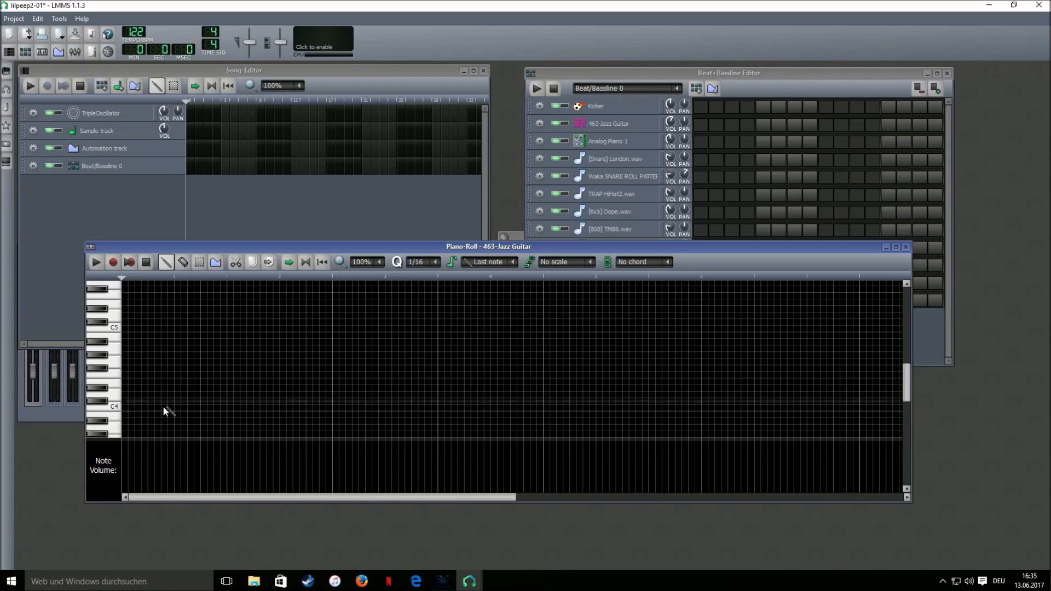
Draw a C3 note that fills the whole first bar of the guitar pattern.
click(124, 408)
right_click(132, 408)
scroll(132, 409, down, 3)
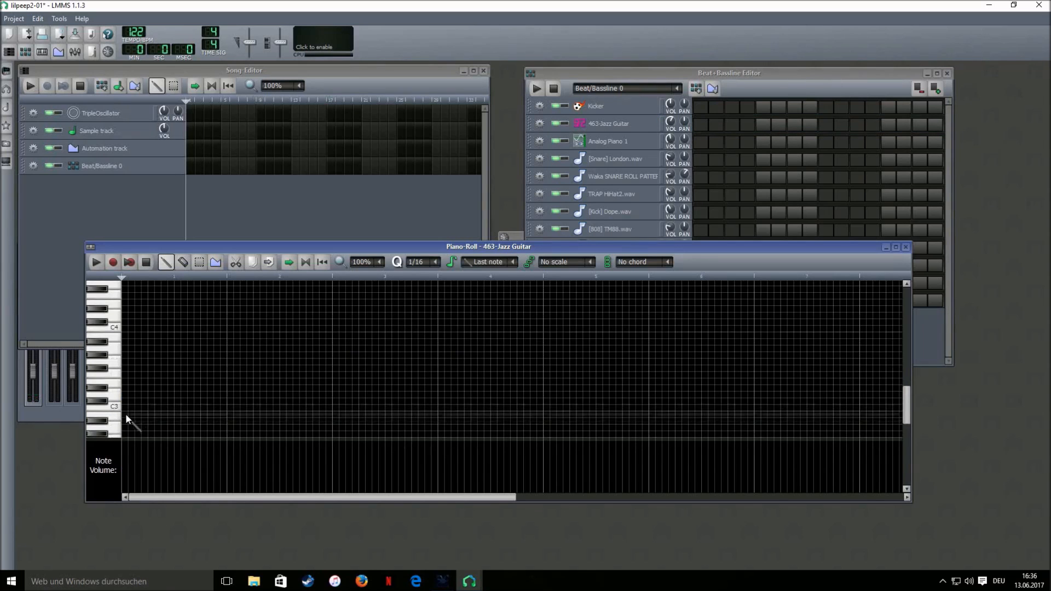
click(125, 408)
drag(152, 411, 218, 409)
click(230, 414)
right_click(233, 415)
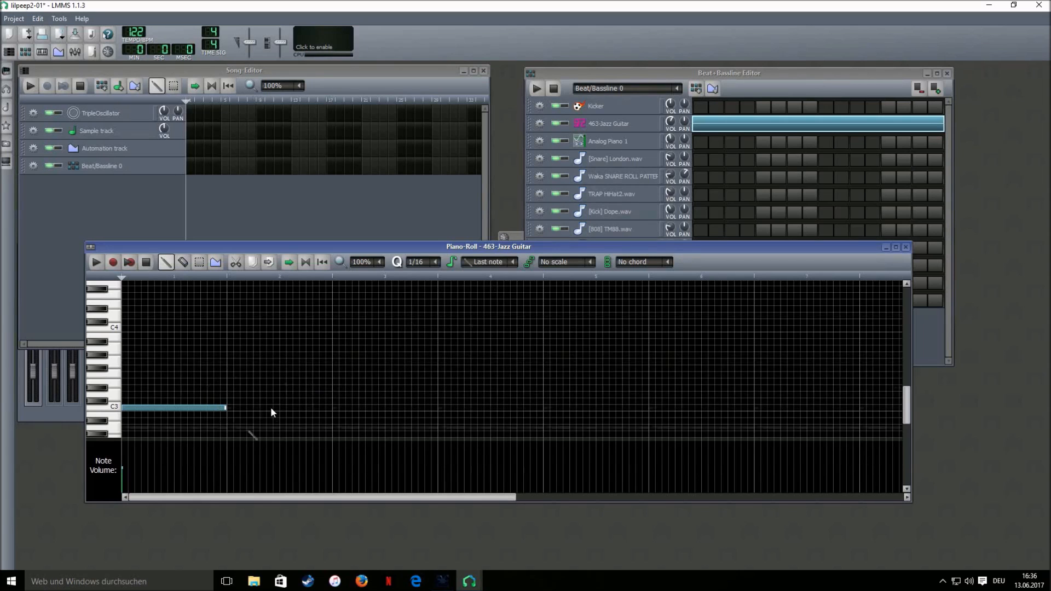
Add full-bar bass notes F3, E3 and B2 in bars 2, 3 and 4, and play the pattern back.
click(233, 376)
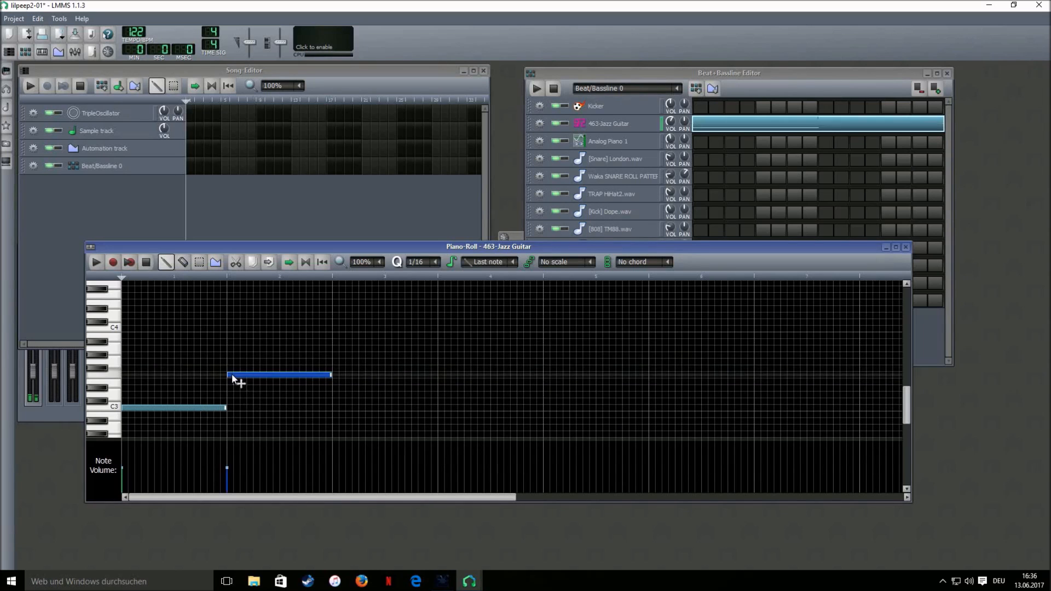
click(340, 381)
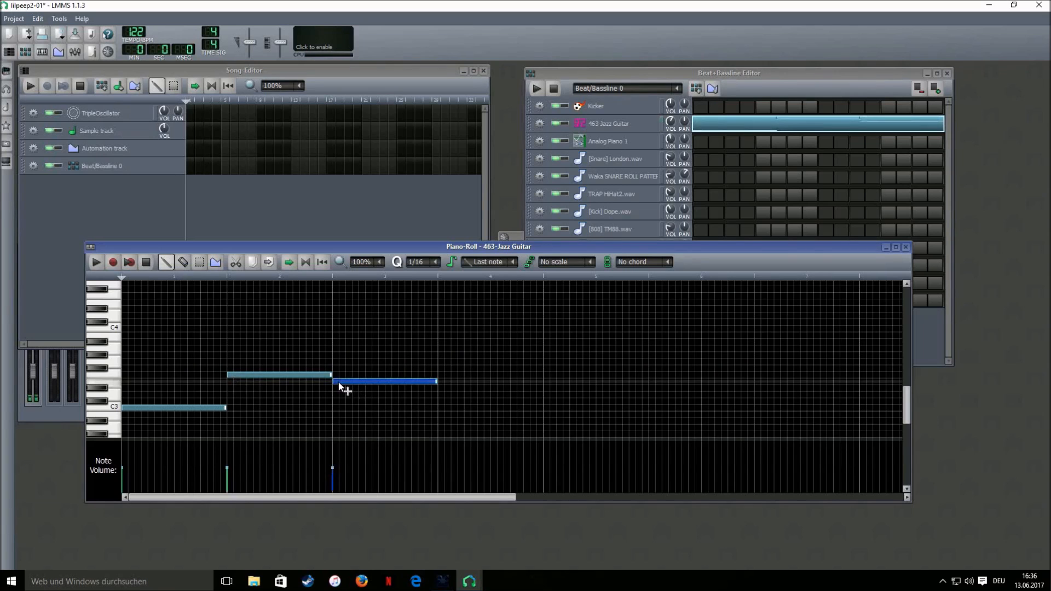
click(444, 415)
click(96, 263)
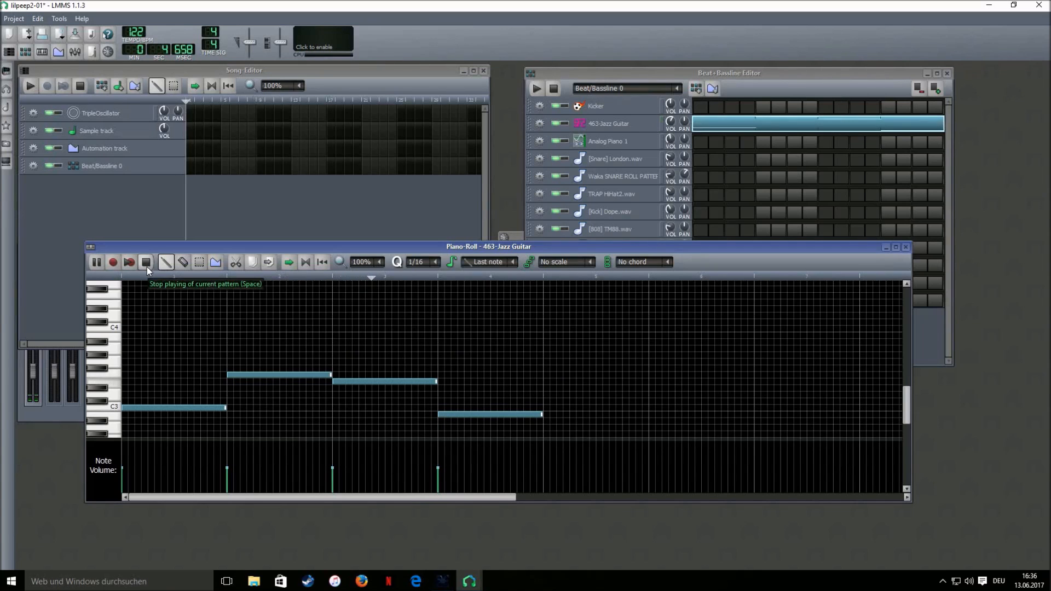
click(147, 268)
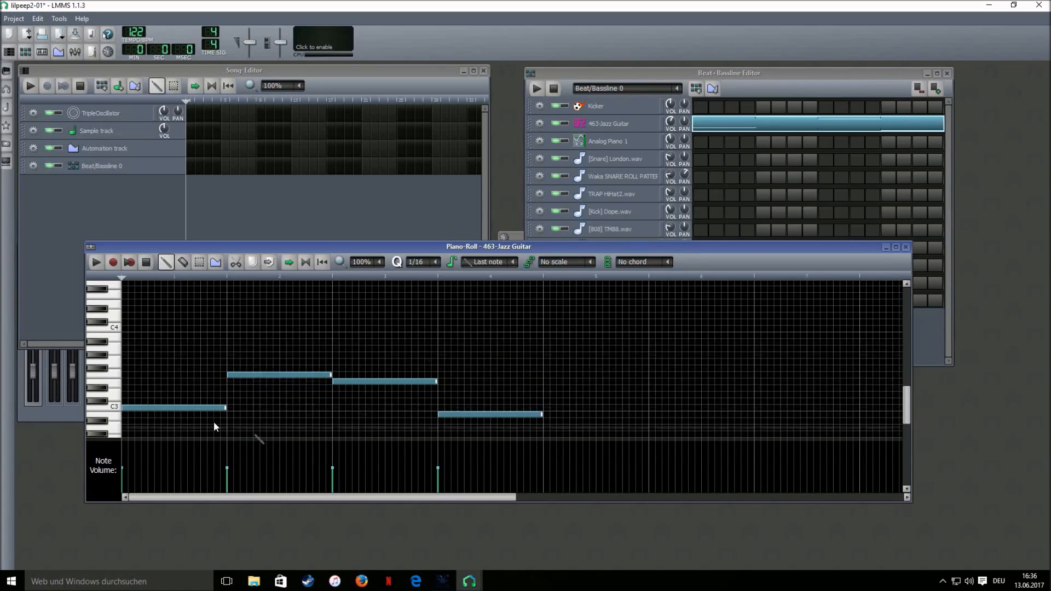
Add a quarter-note C4 starting an eighth into bar 1, followed by a dotted-quarter D4, and audition them.
click(151, 327)
drag(252, 329, 173, 341)
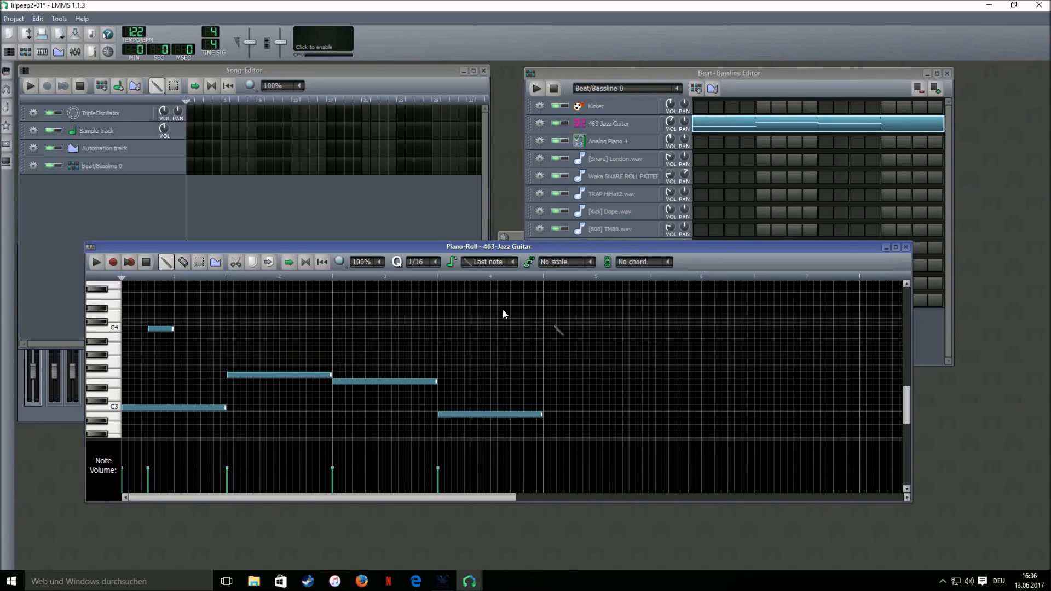
click(179, 316)
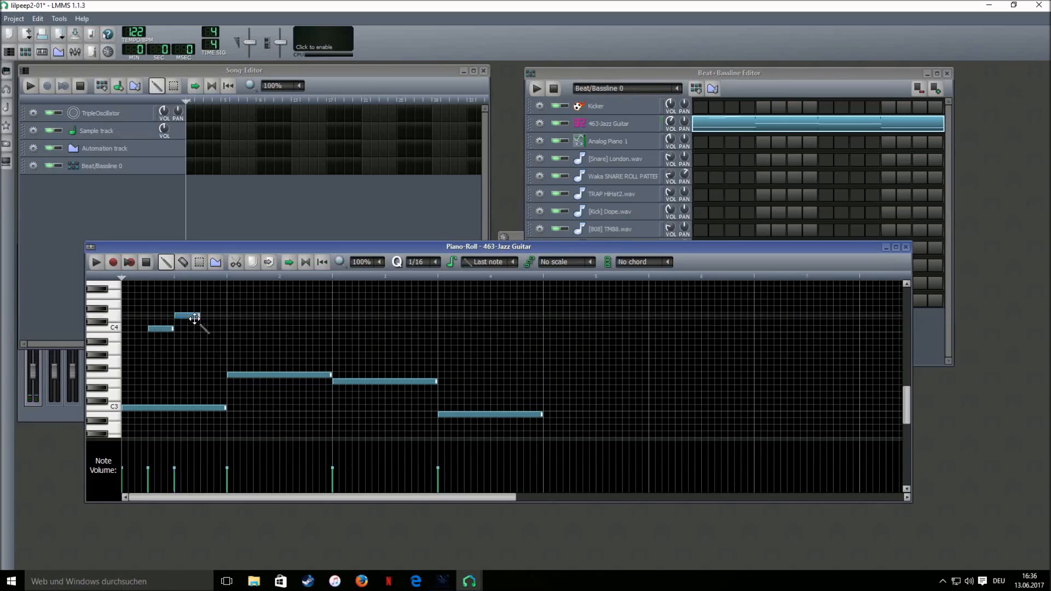
drag(161, 329, 199, 316)
click(194, 316)
click(96, 263)
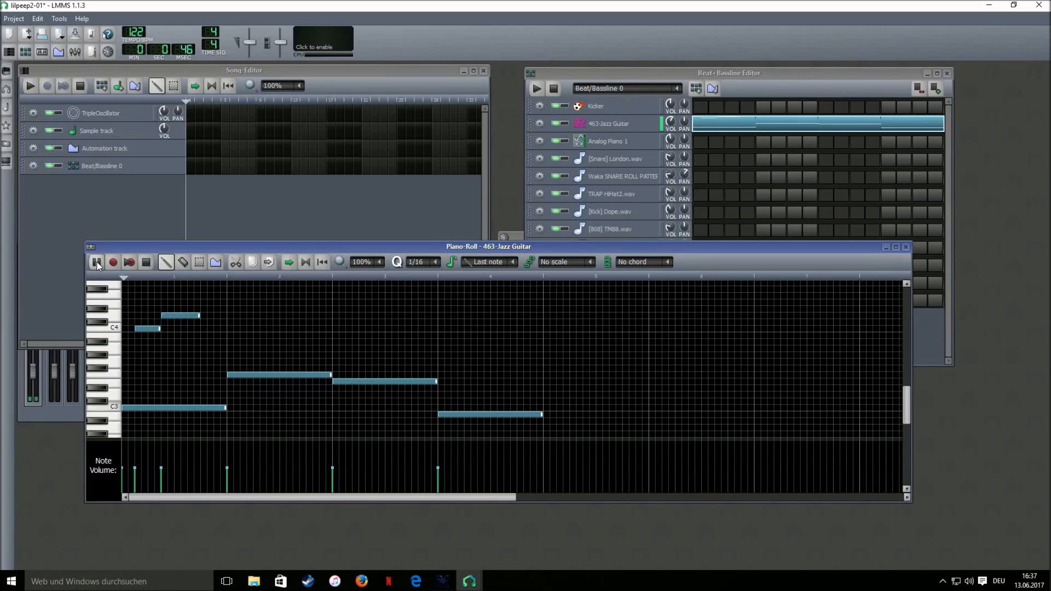
click(146, 262)
Finish bar 1's melody with a quarter-note B3 ending on the bar line, and play it back.
click(203, 335)
drag(228, 335, 222, 335)
click(99, 262)
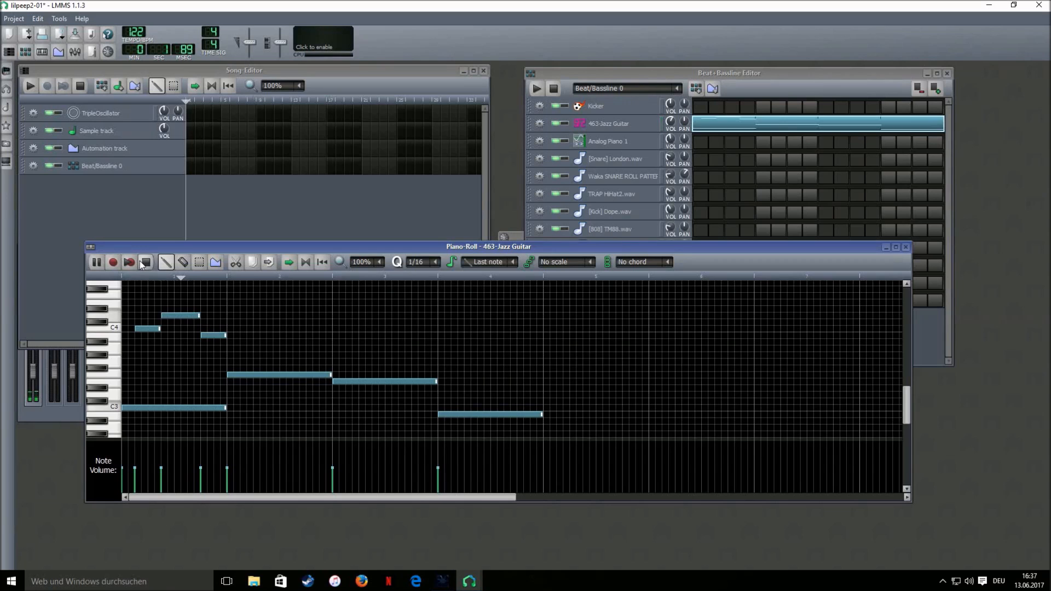
click(143, 263)
Add a dotted-quarter F4 on beat 2 of bar 2, followed directly by a quarter-note E4, and play the pattern.
scroll(231, 358, up, 3)
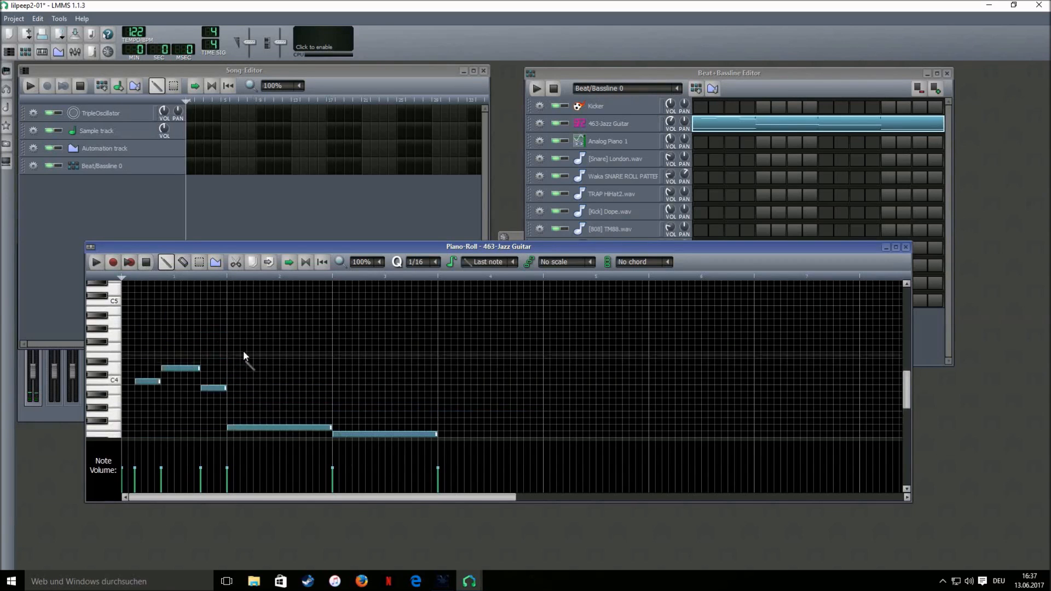
click(256, 355)
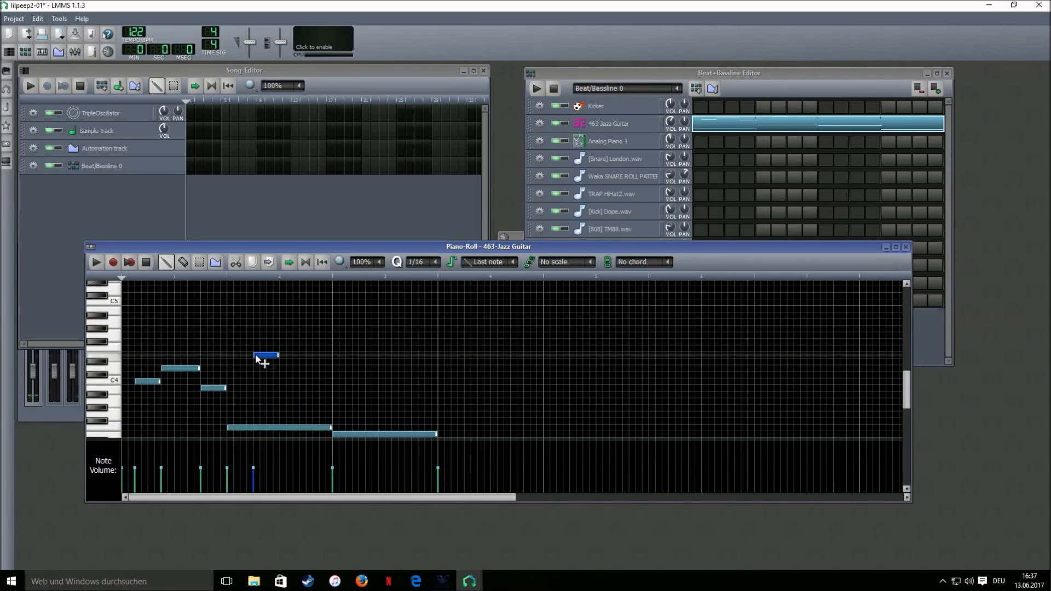
drag(255, 354, 256, 348)
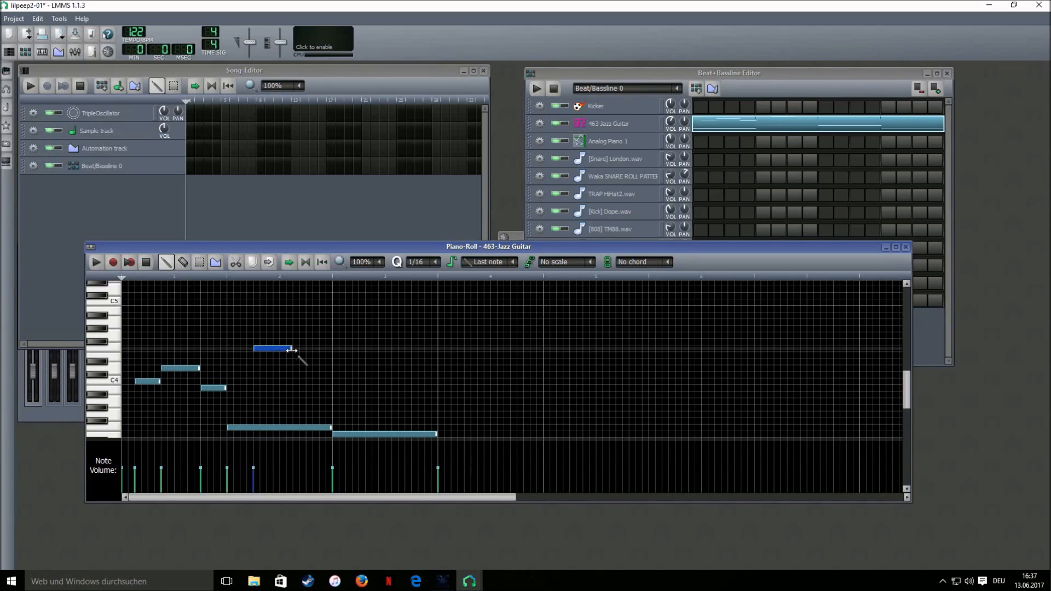
click(296, 355)
click(96, 262)
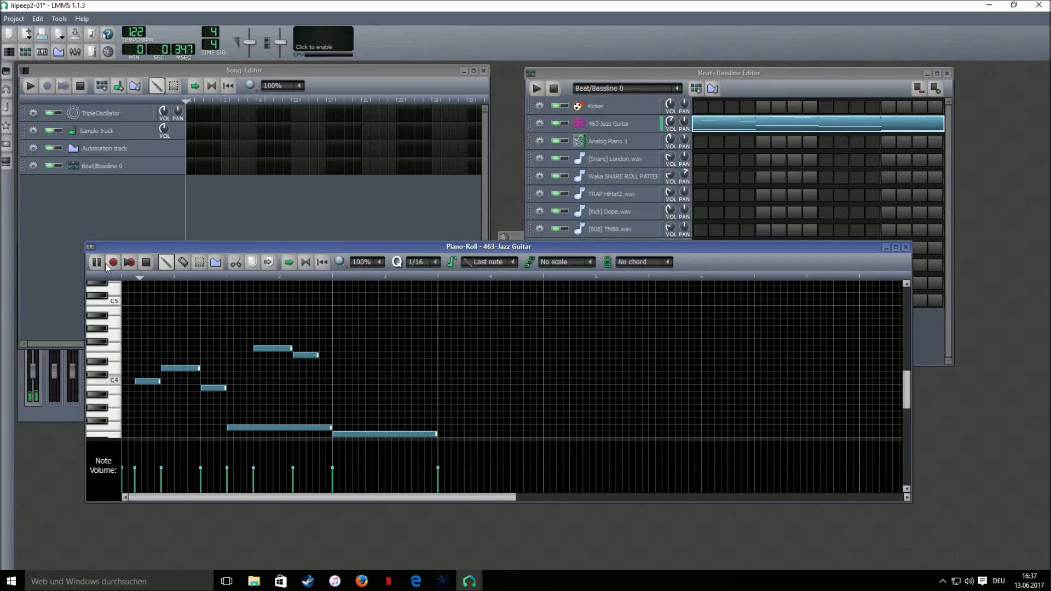
click(146, 263)
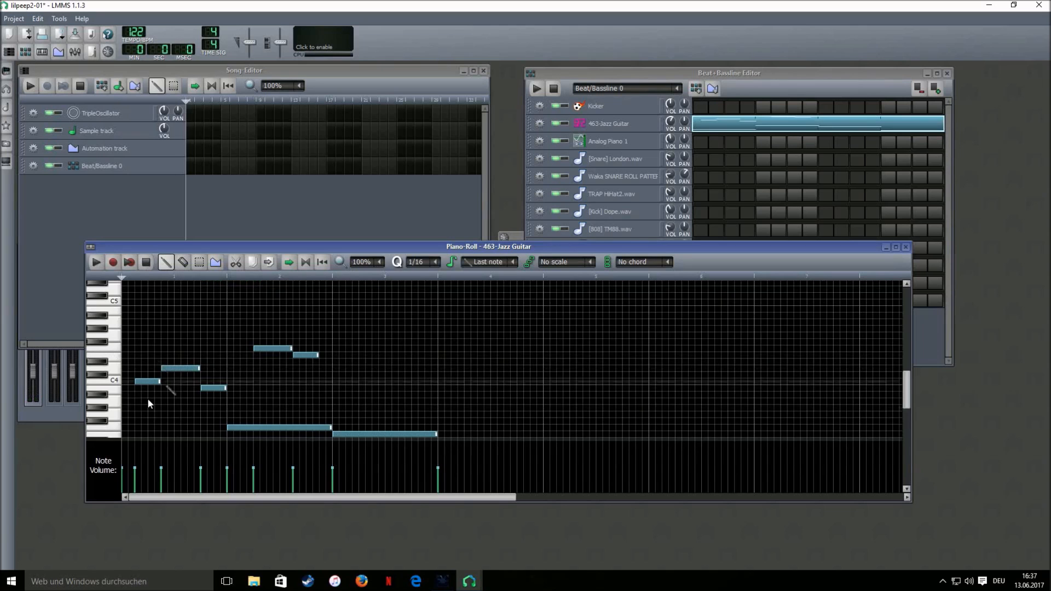
End bar 2 with an eighth-note D4, add quarter notes C4, B3 and G3 from beat 2 of bar 3, and play back.
scroll(166, 359, down, 1)
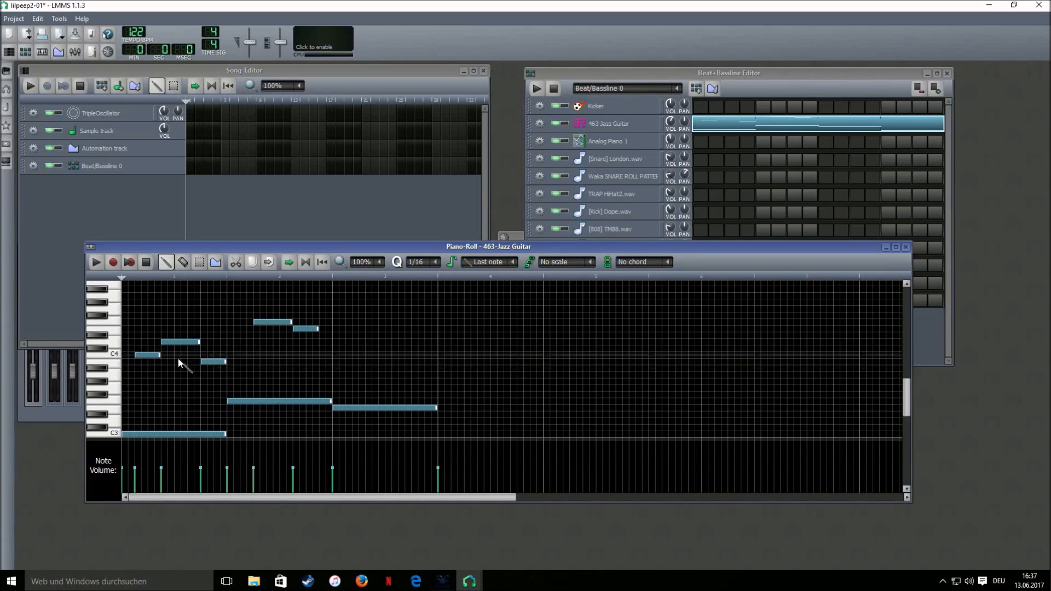
click(322, 342)
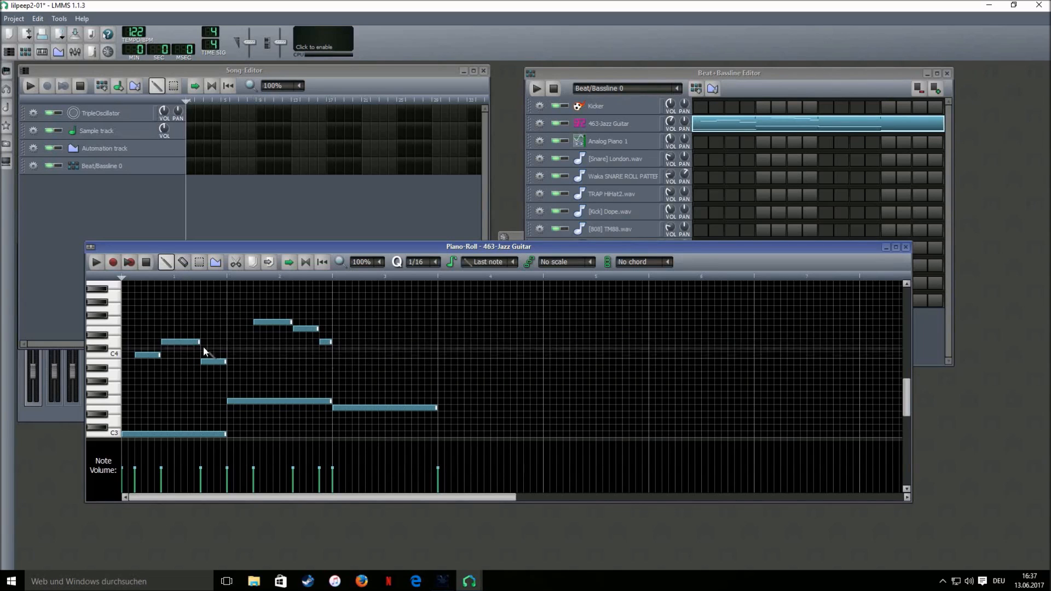
click(360, 355)
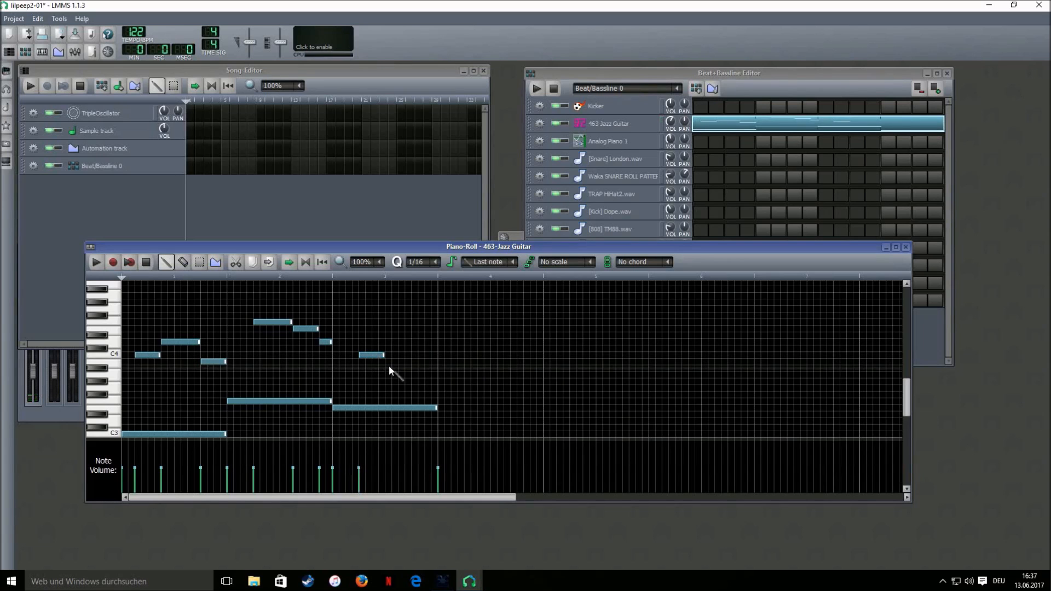
click(387, 361)
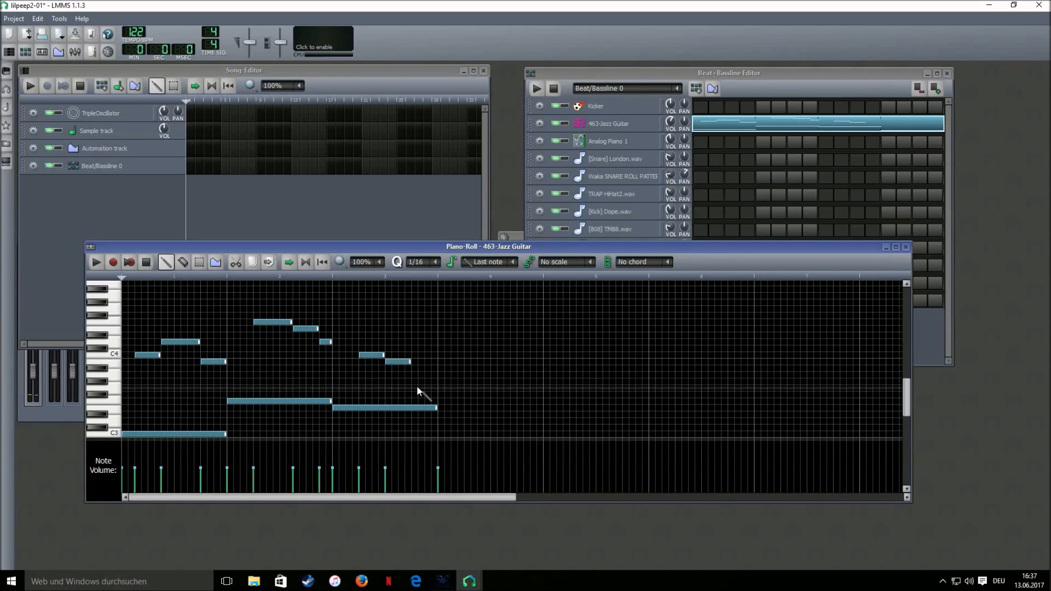
click(415, 387)
click(96, 262)
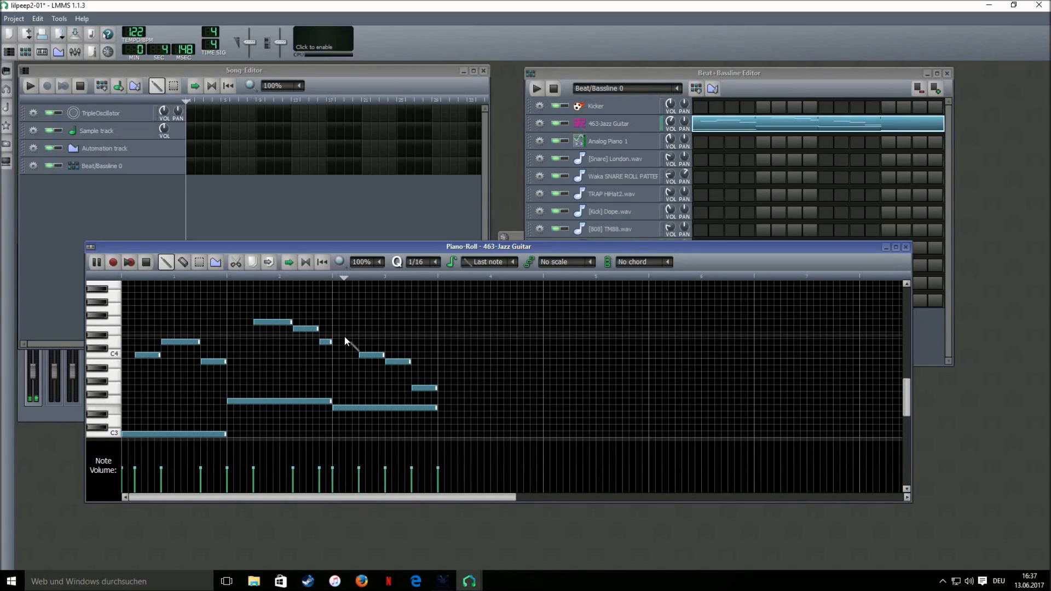
click(146, 262)
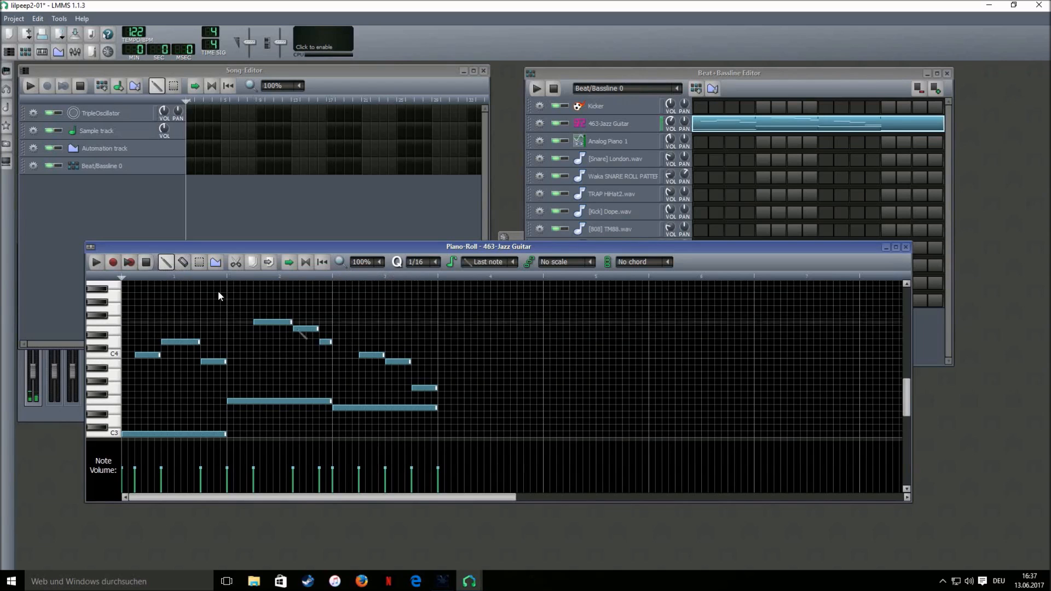
Fill bar 4's melody with quarter notes B3 and C4, then eighth notes G3, B3 and C4, and play the pattern.
click(453, 361)
click(481, 355)
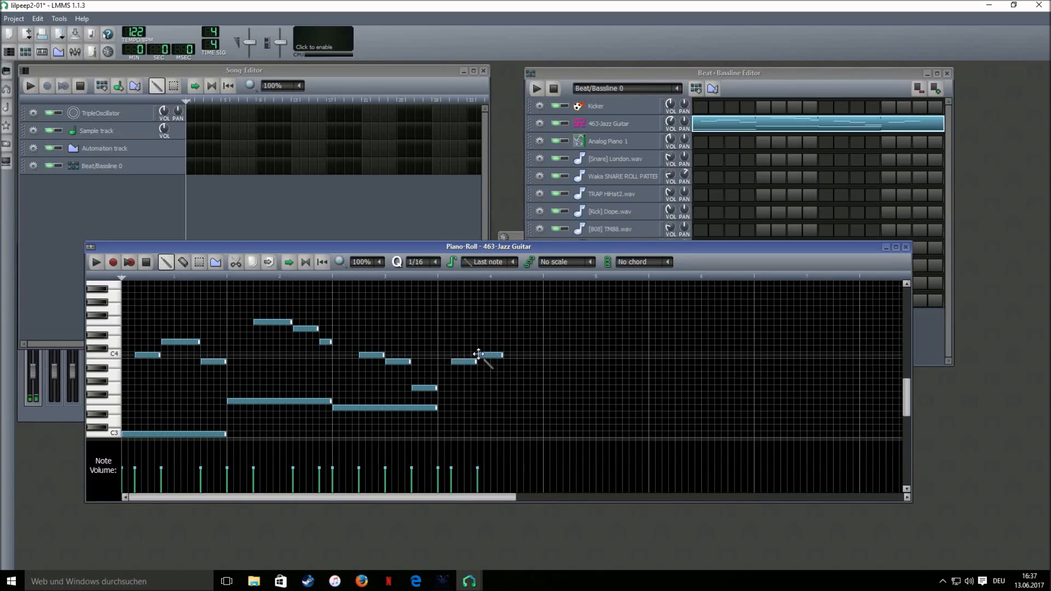
click(513, 389)
drag(536, 390, 512, 389)
click(520, 362)
click(533, 355)
click(98, 263)
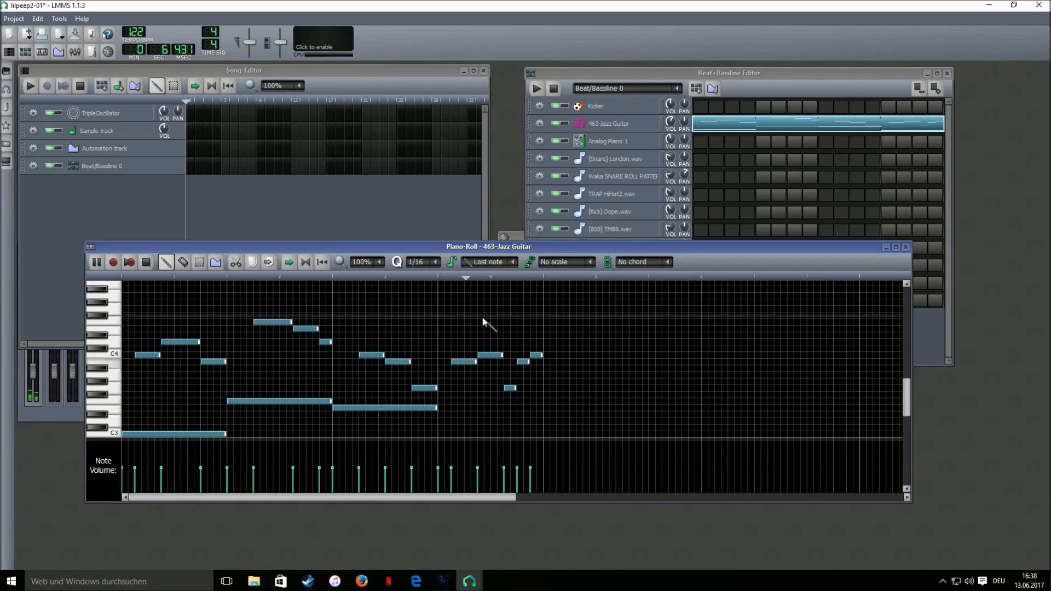
click(146, 264)
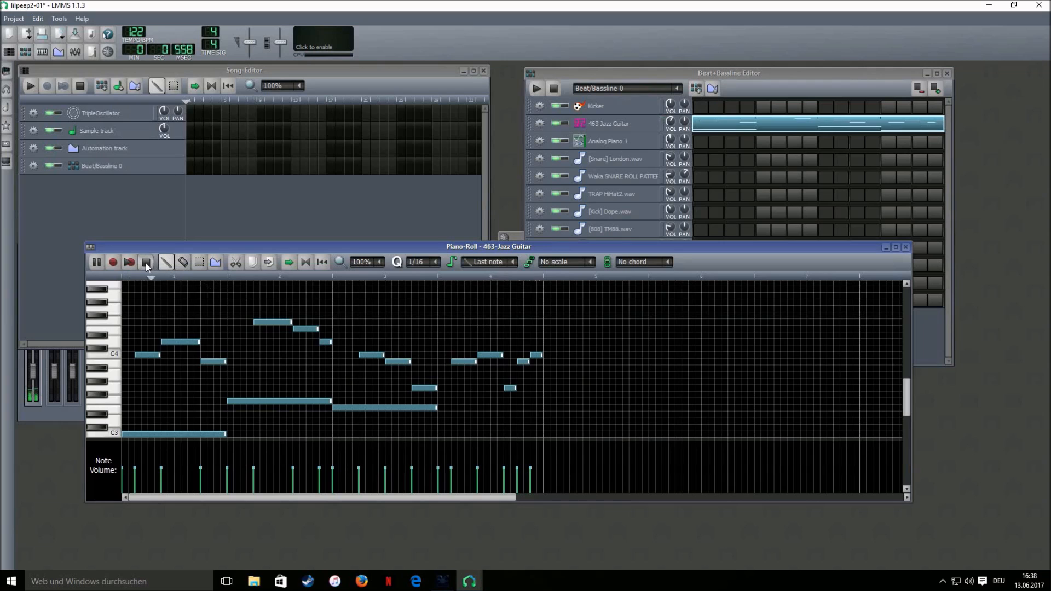
Draw a half-bar D5 note at the start of bar 1, above the existing melody.
scroll(261, 383, down, 2)
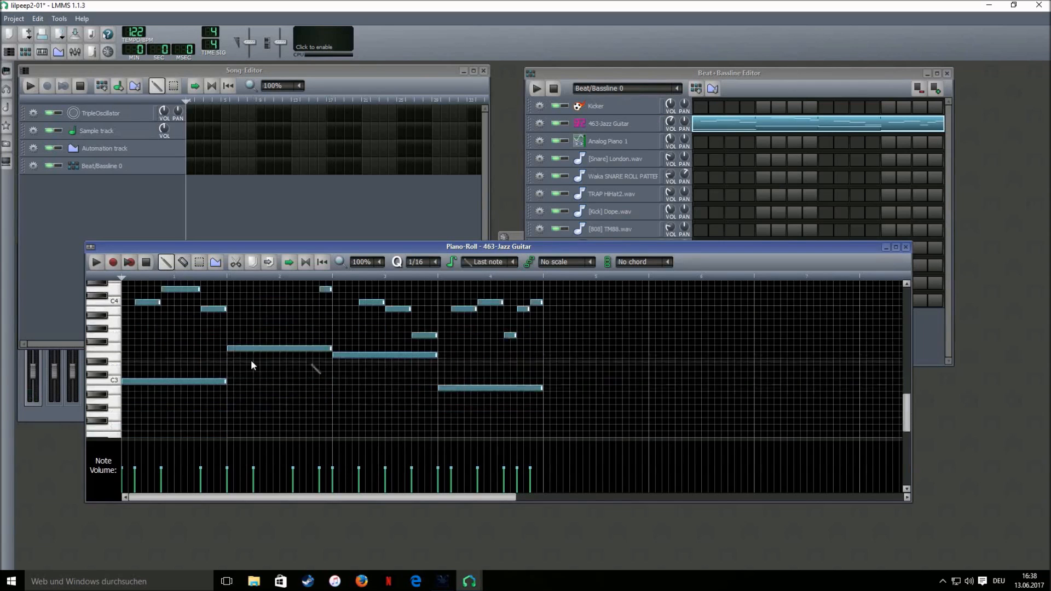
scroll(211, 360, up, 1)
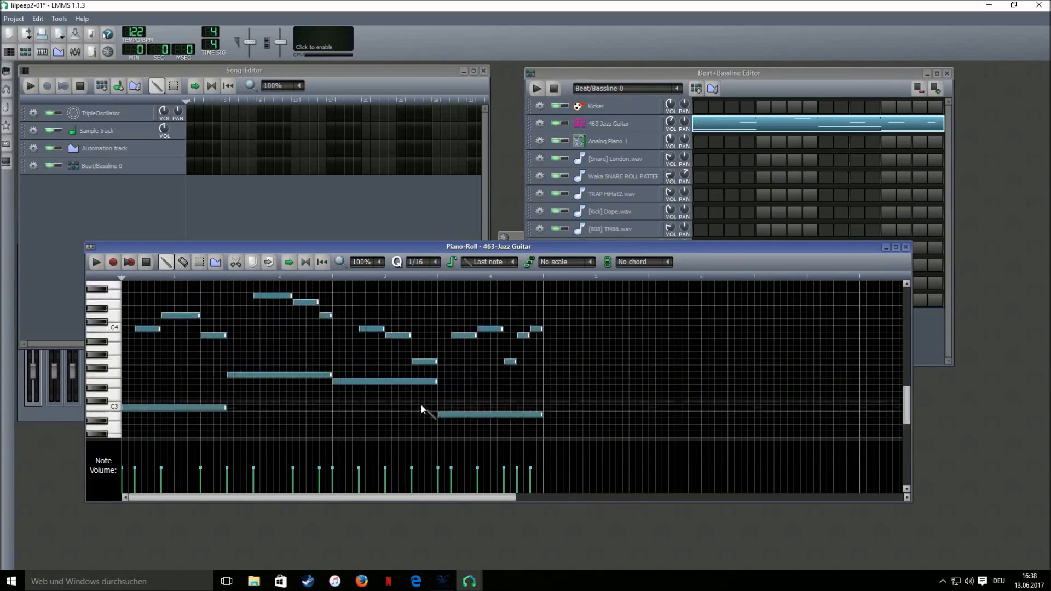
scroll(412, 346, up, 1)
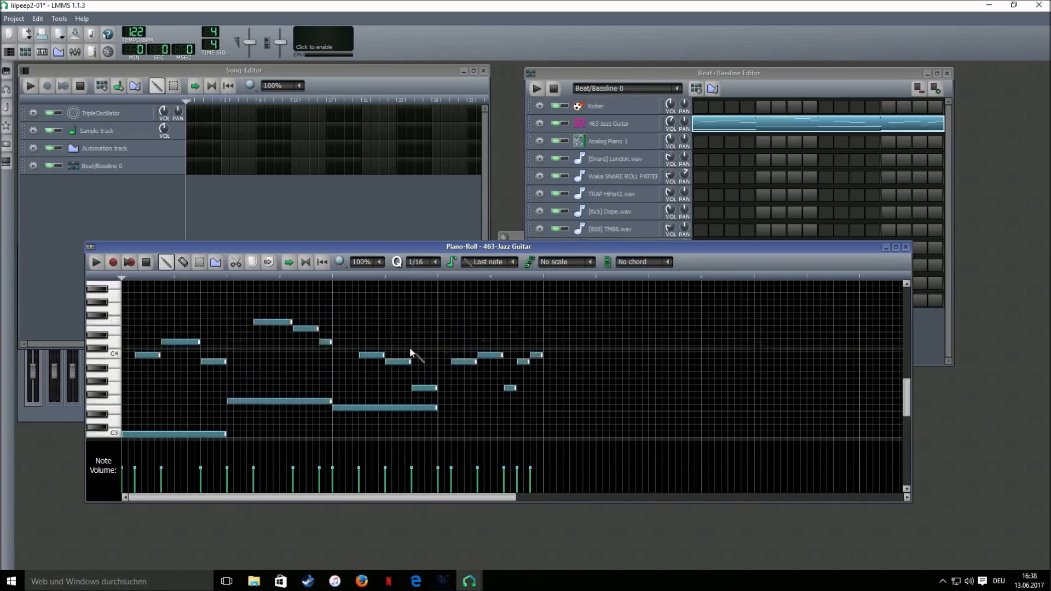
scroll(200, 350, up, 1)
scroll(199, 351, up, 2)
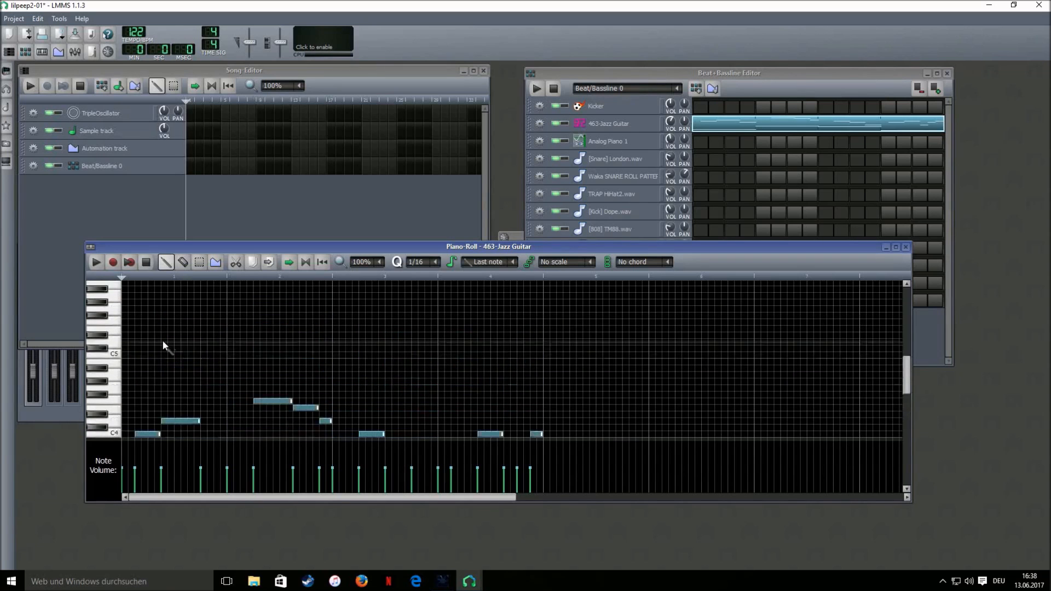
scroll(169, 362, down, 2)
scroll(156, 347, up, 1)
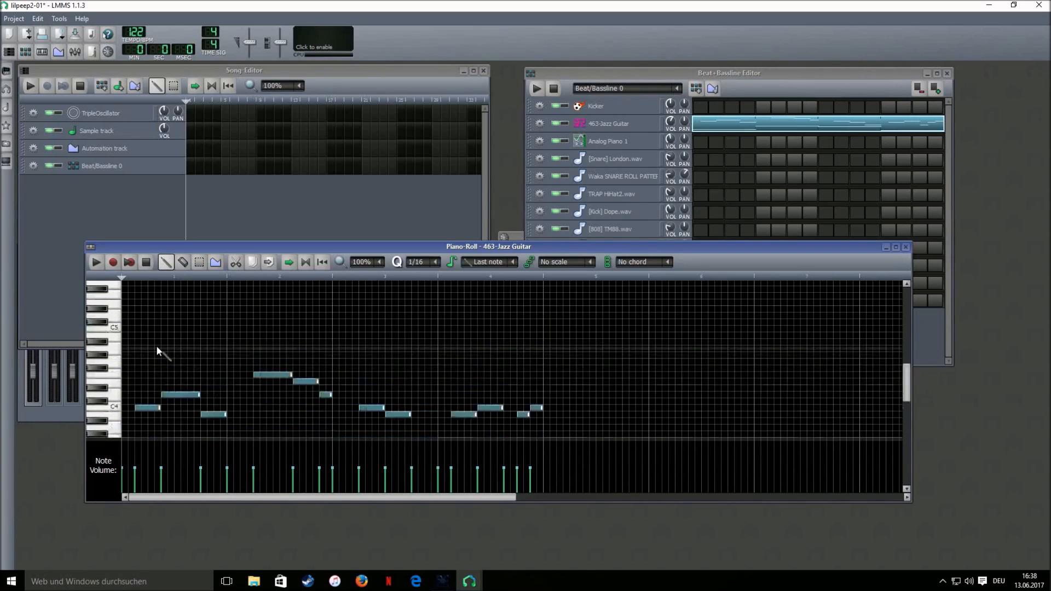
click(129, 317)
drag(133, 317, 165, 318)
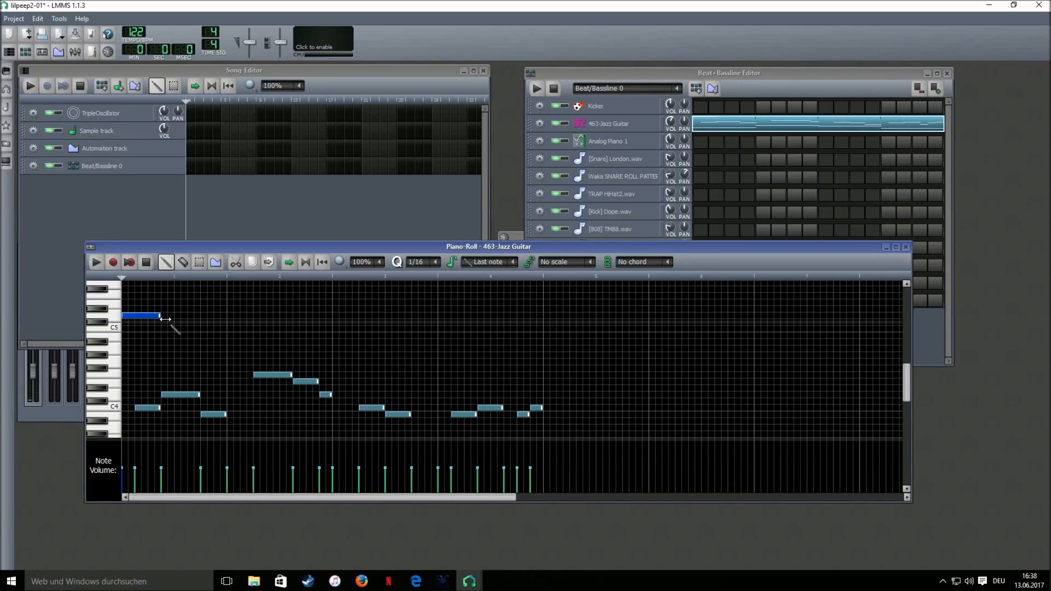
scroll(164, 350, down, 3)
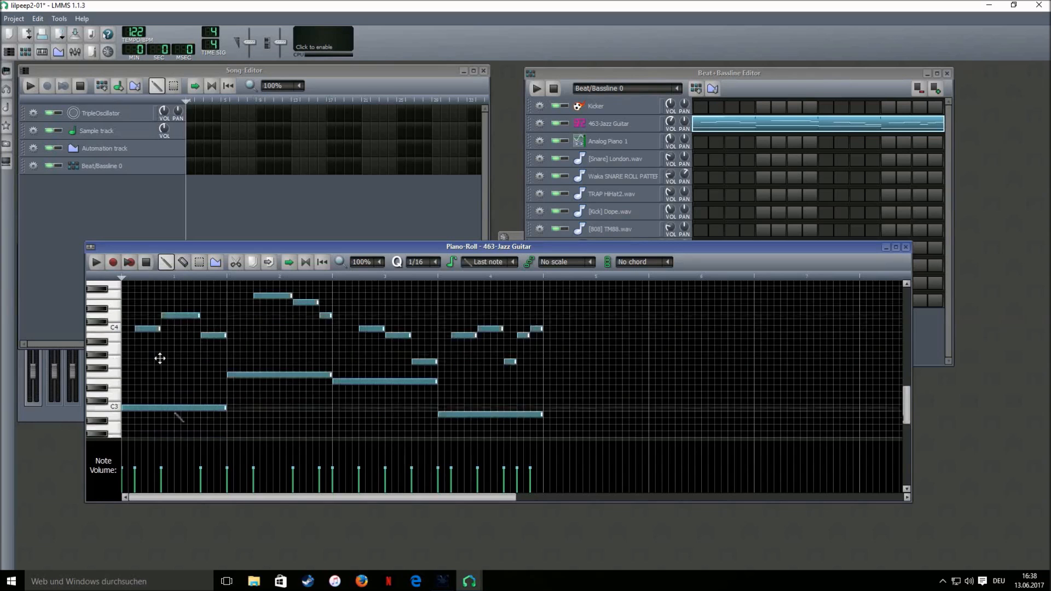
scroll(427, 351, up, 2)
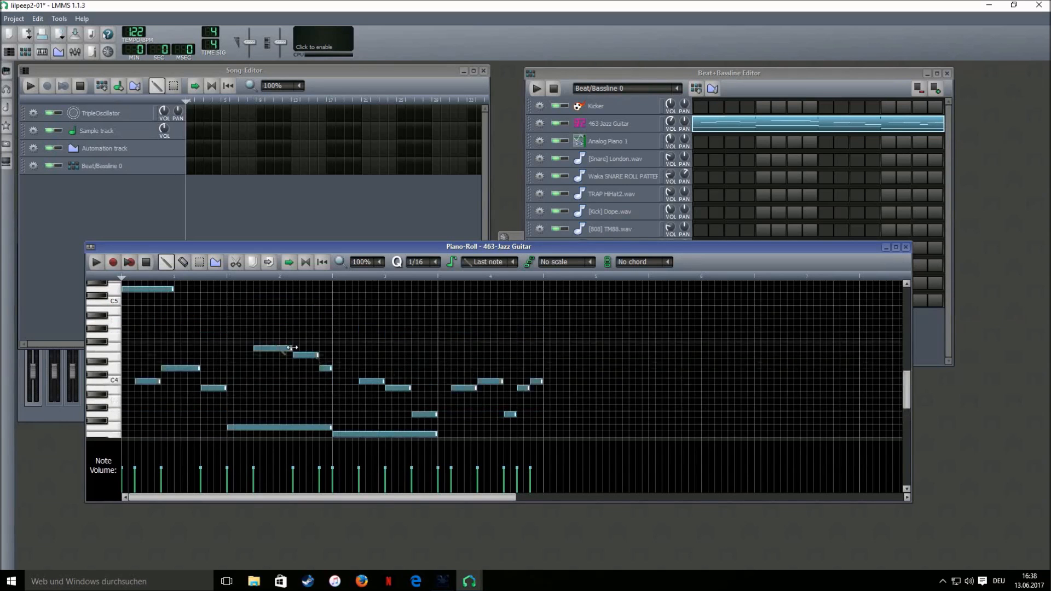
Add a half-bar C5 note in the second half of bar 1 and audition the upper voice.
click(177, 303)
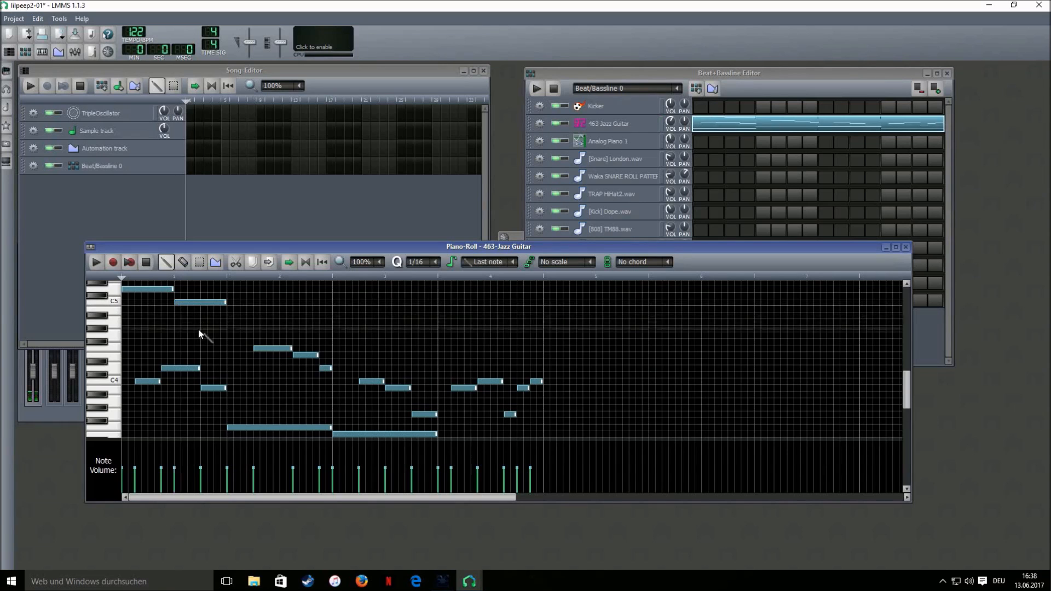
scroll(198, 330, up, 2)
click(96, 263)
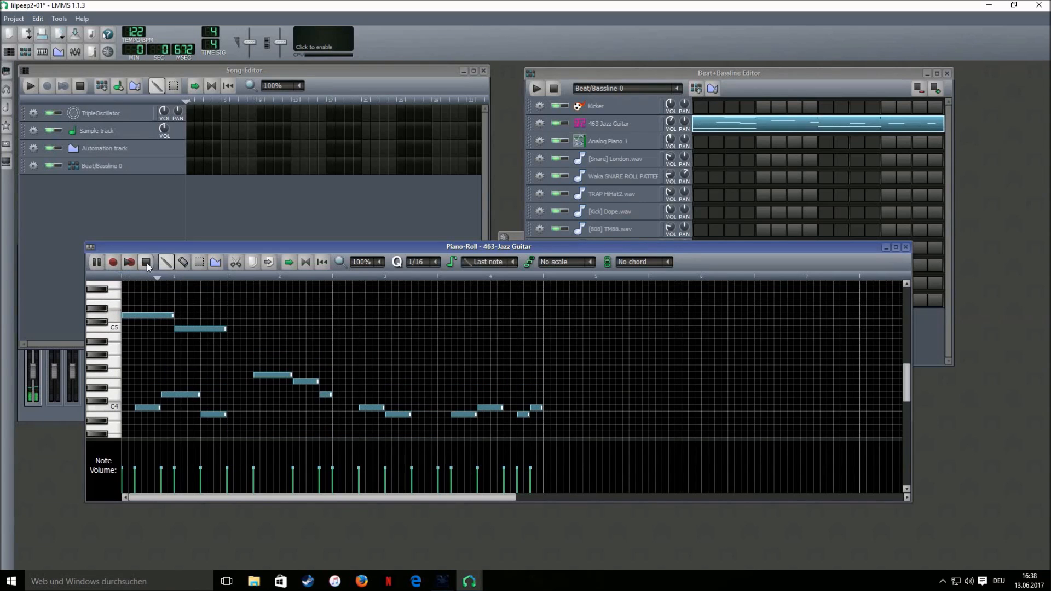
click(146, 263)
scroll(186, 331, down, 2)
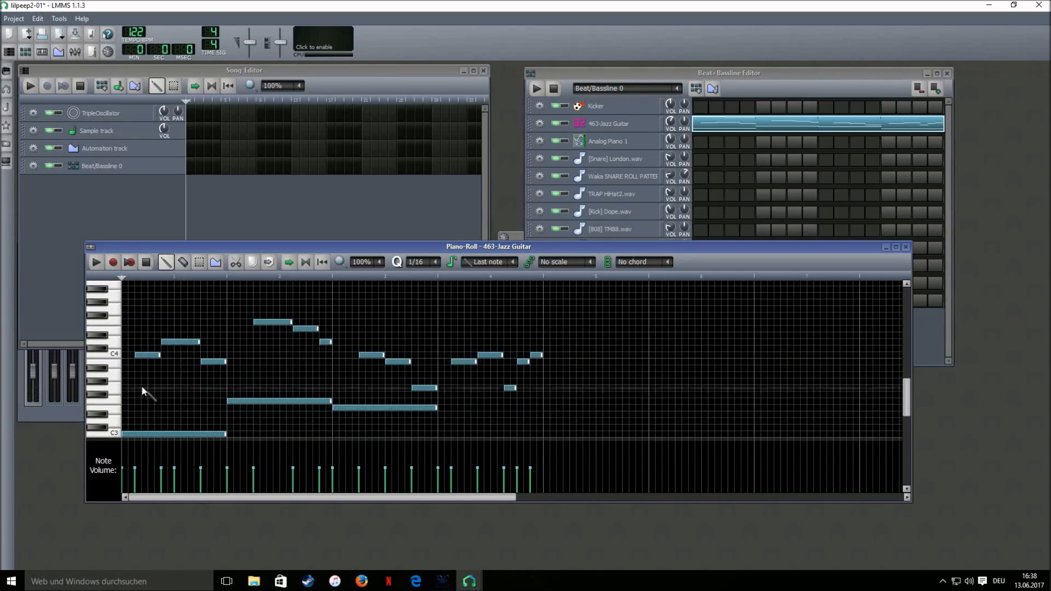
Review the bass, melody and high voice notes across the four bars and play back the opening of the pattern.
scroll(143, 383, down, 2)
scroll(149, 351, up, 3)
scroll(159, 350, down, 3)
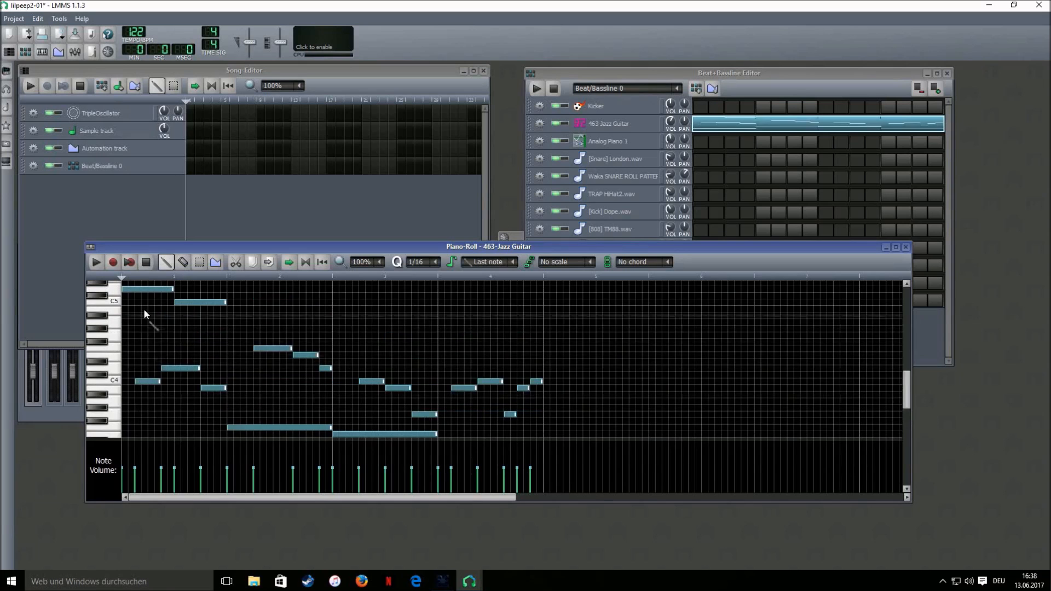
scroll(127, 361, up, 3)
scroll(131, 422, down, 3)
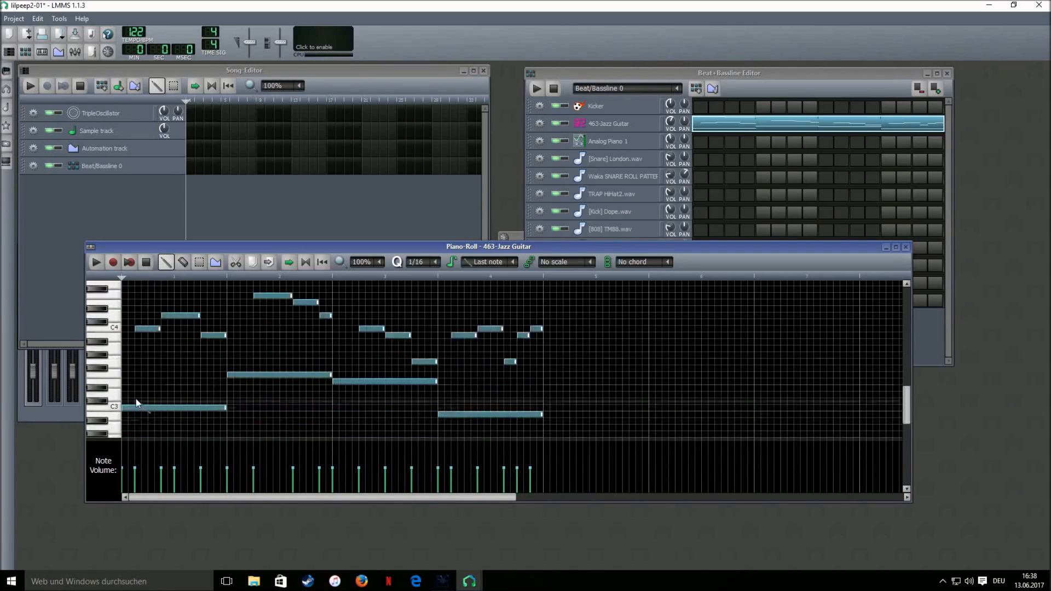
scroll(138, 395, up, 3)
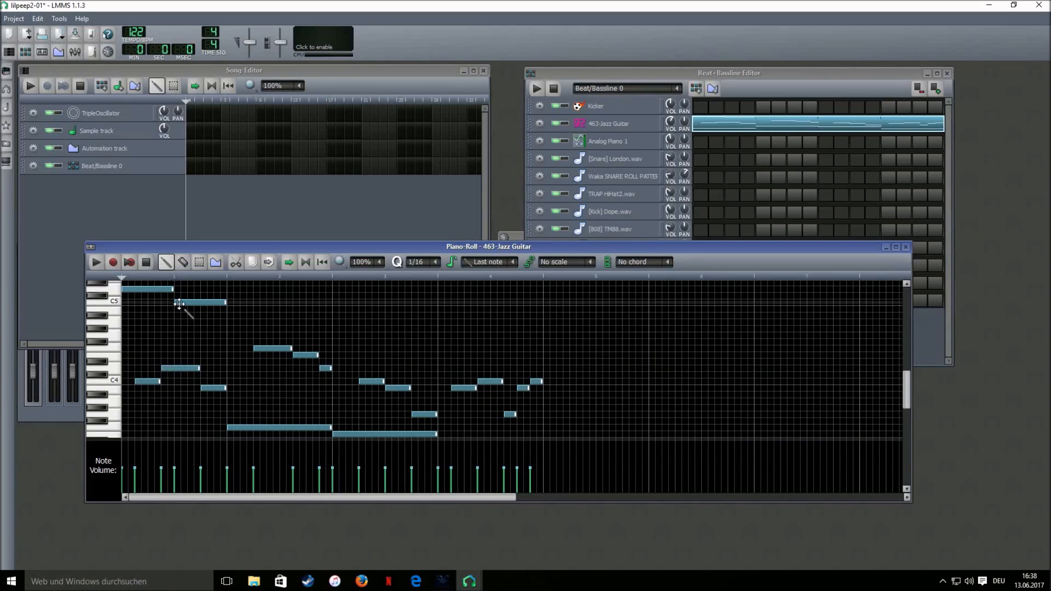
drag(197, 304, 188, 304)
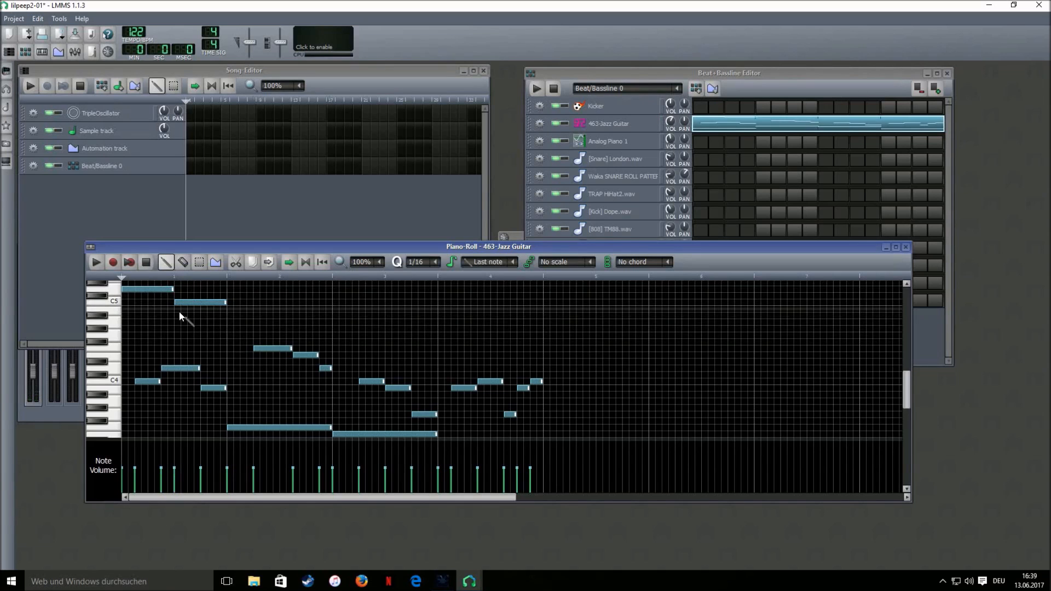
click(101, 264)
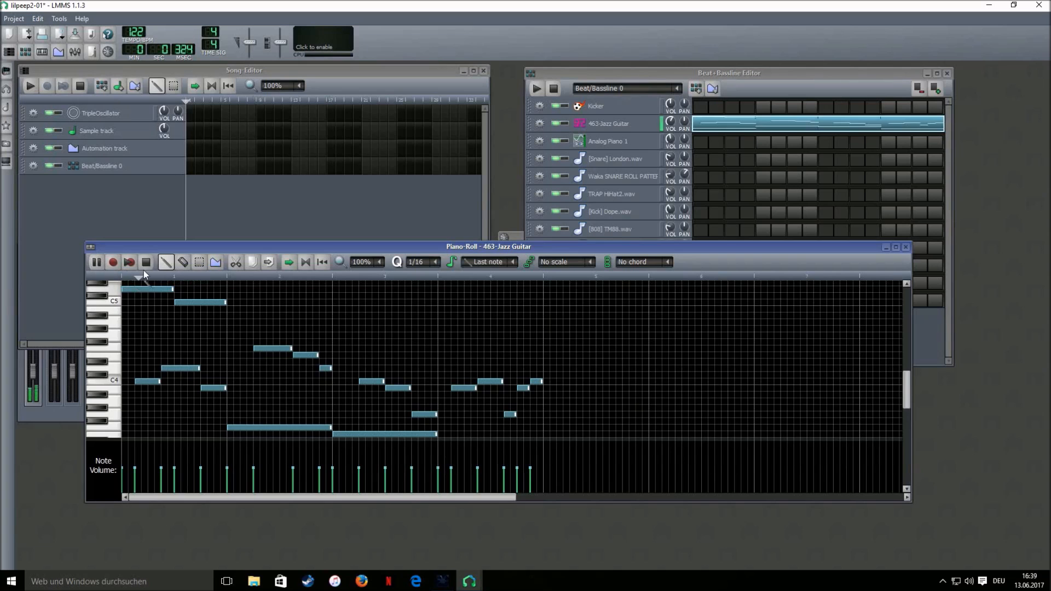
click(147, 264)
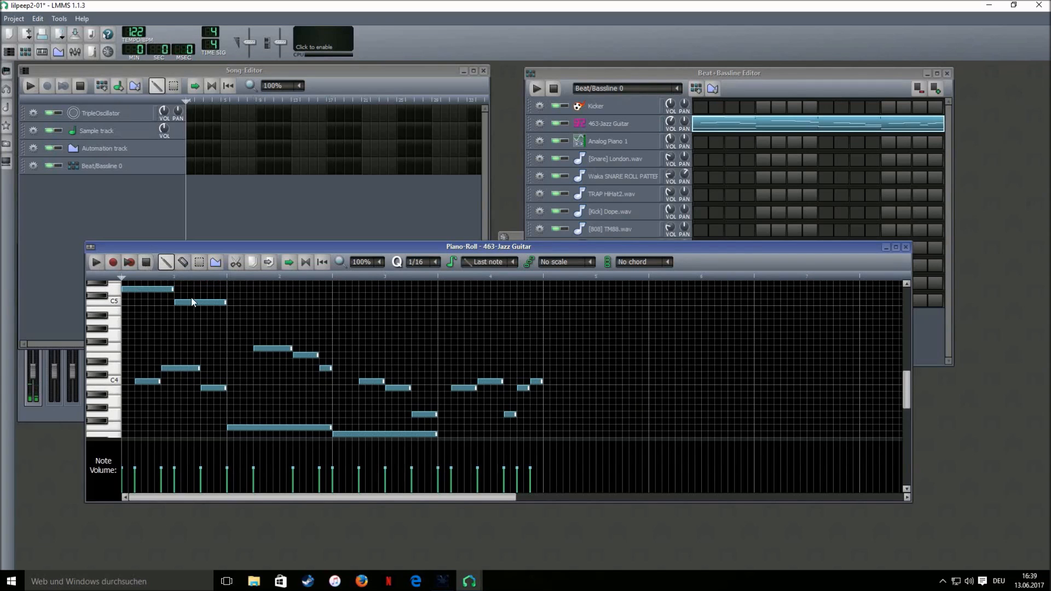
Start bar 2's high voice with an eighth-note D5 followed by a quarter-note E5, and play back.
click(229, 289)
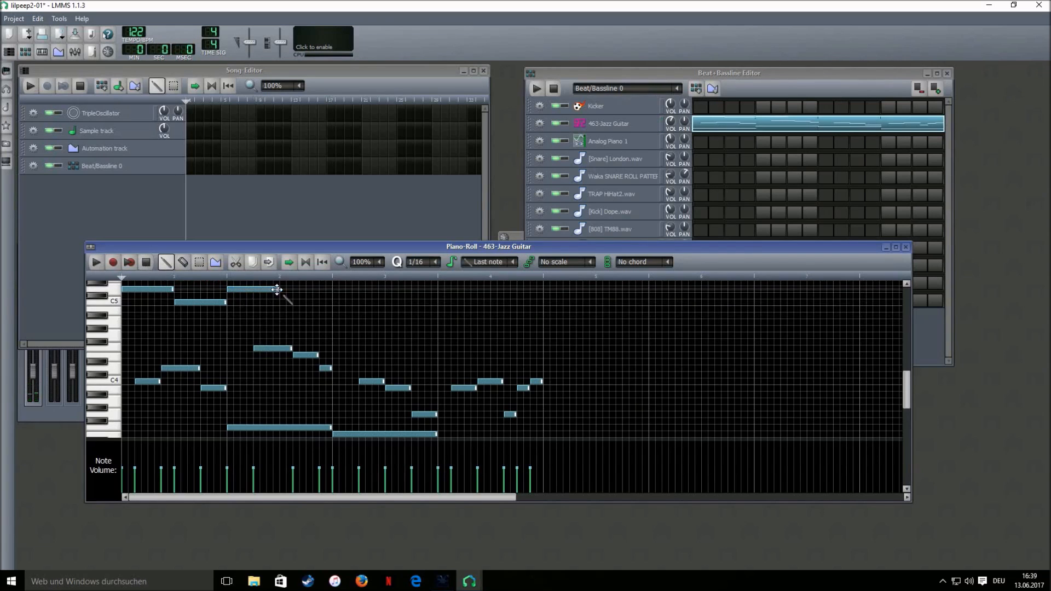
drag(279, 289, 253, 291)
scroll(234, 320, up, 3)
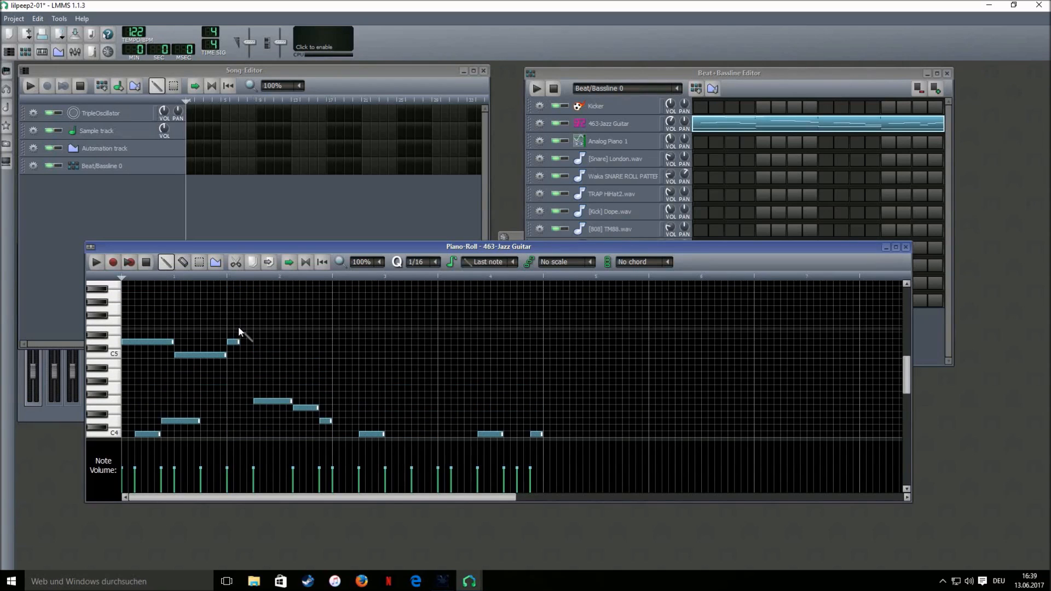
click(247, 328)
drag(252, 329, 265, 328)
key(space)
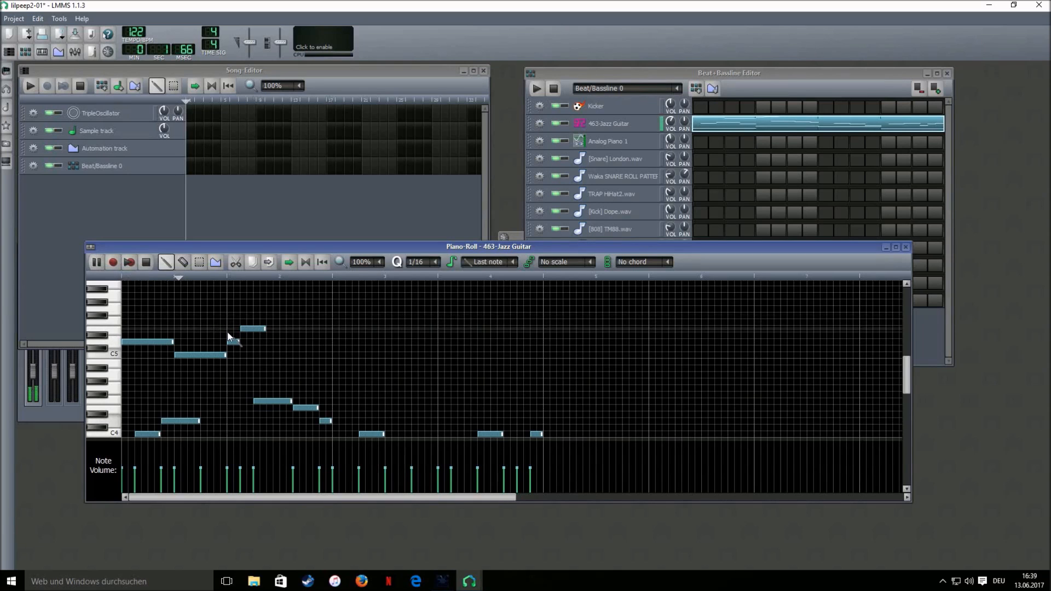
key(space)
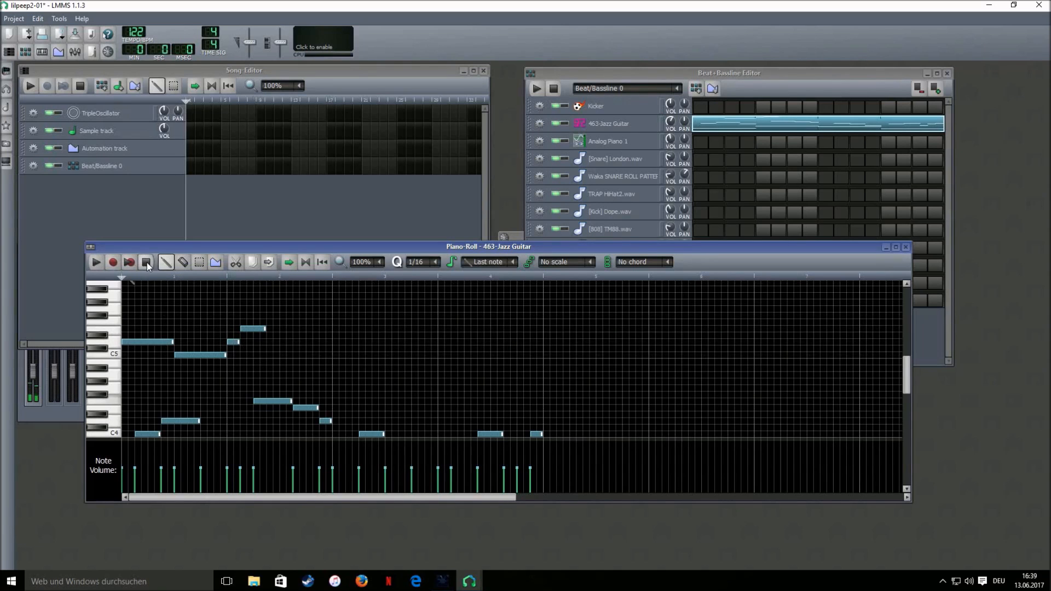
Complete bar 2's high voice with a dotted-quarter C5 and a quarter-note B4, and play the pattern.
click(263, 355)
drag(280, 356, 310, 363)
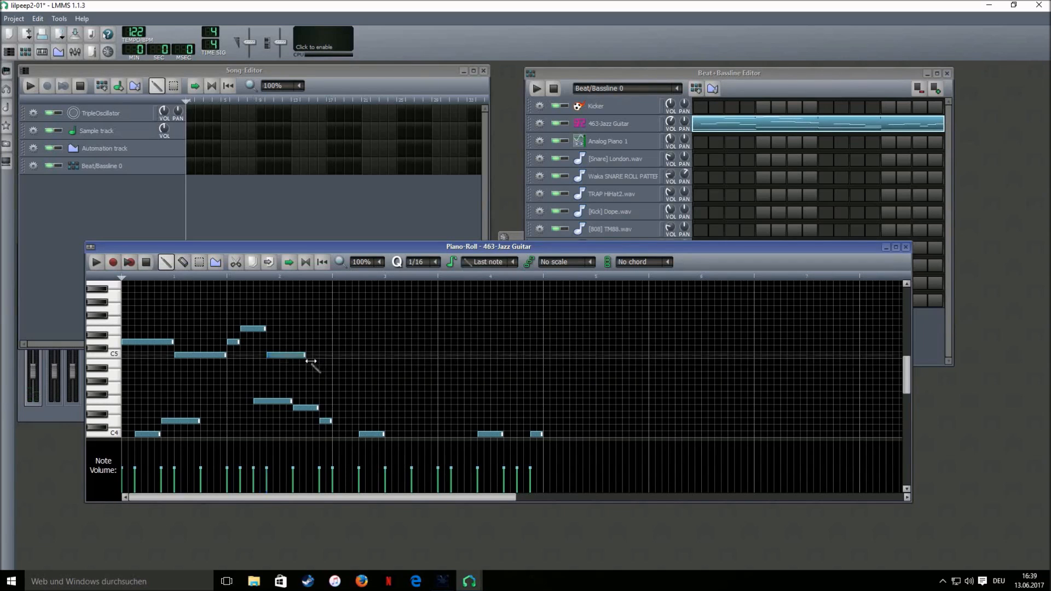
click(309, 362)
click(97, 262)
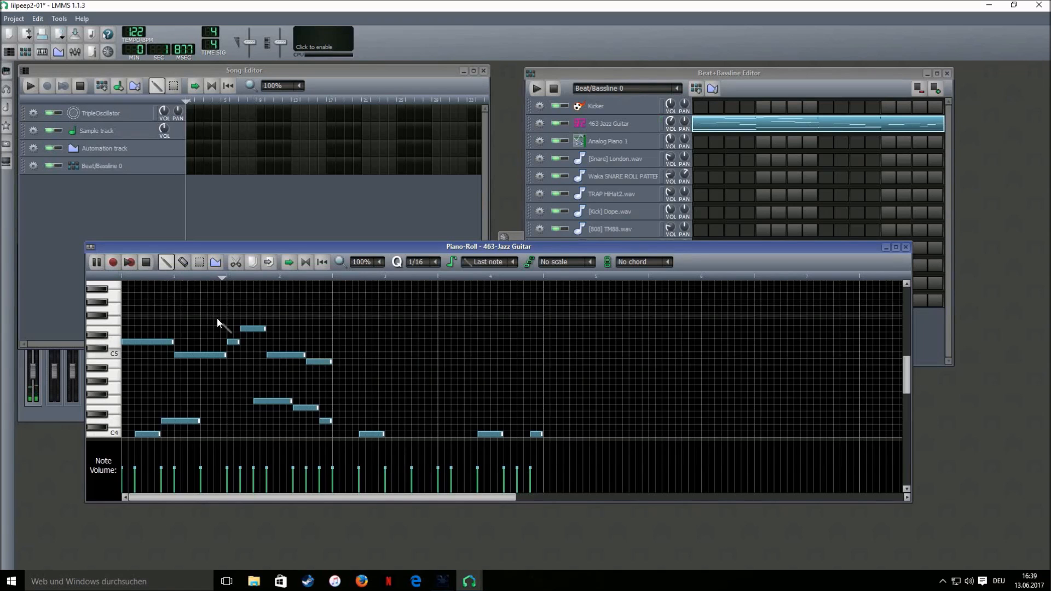
click(146, 263)
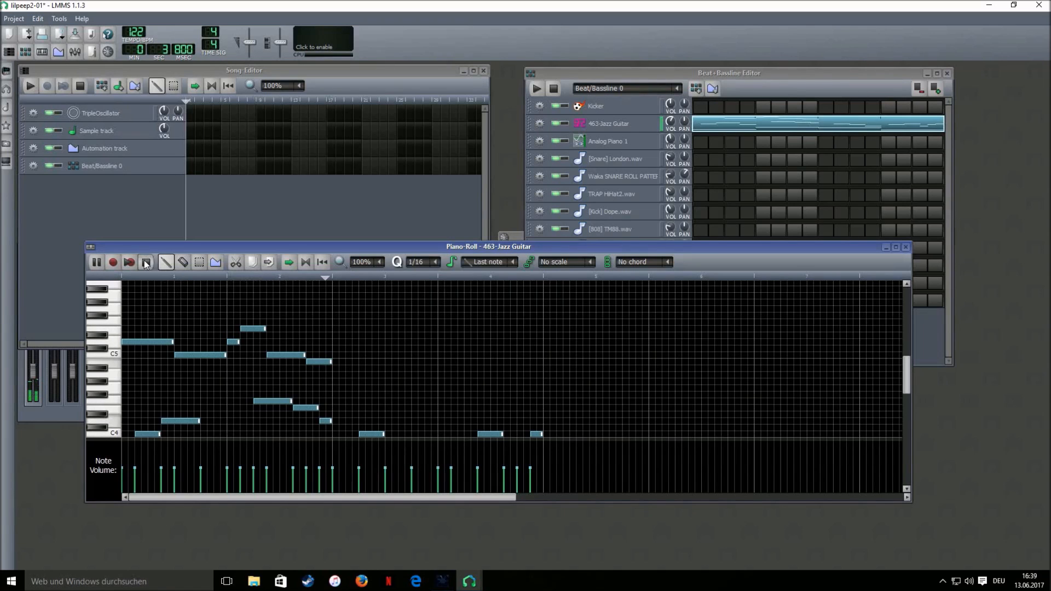
Fill bar 3's high voice with a dotted-quarter C5, a quarter-note D5 and a dotted-quarter E5, and start playback.
click(339, 355)
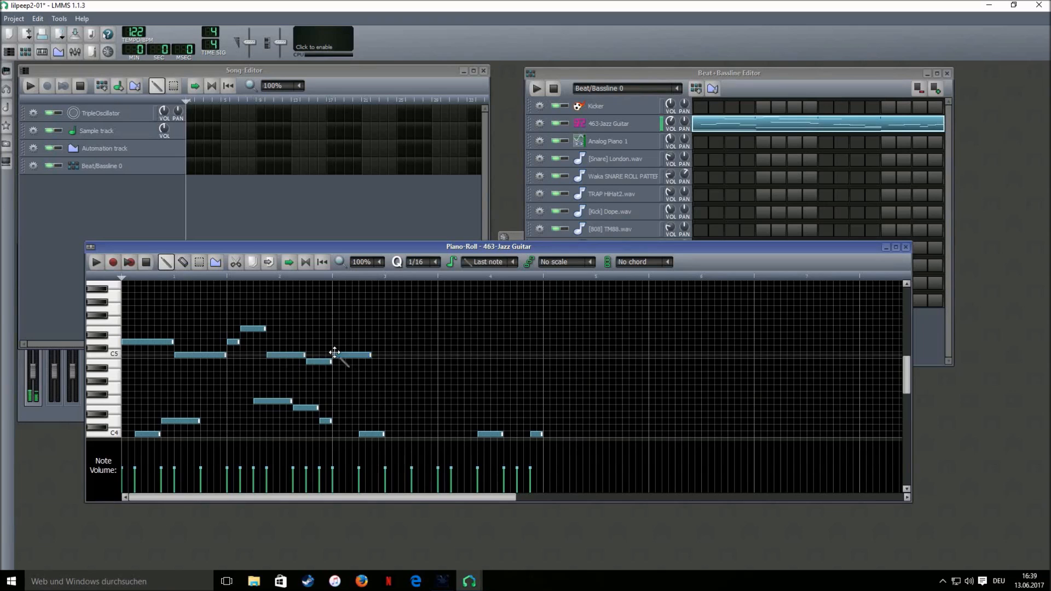
click(376, 342)
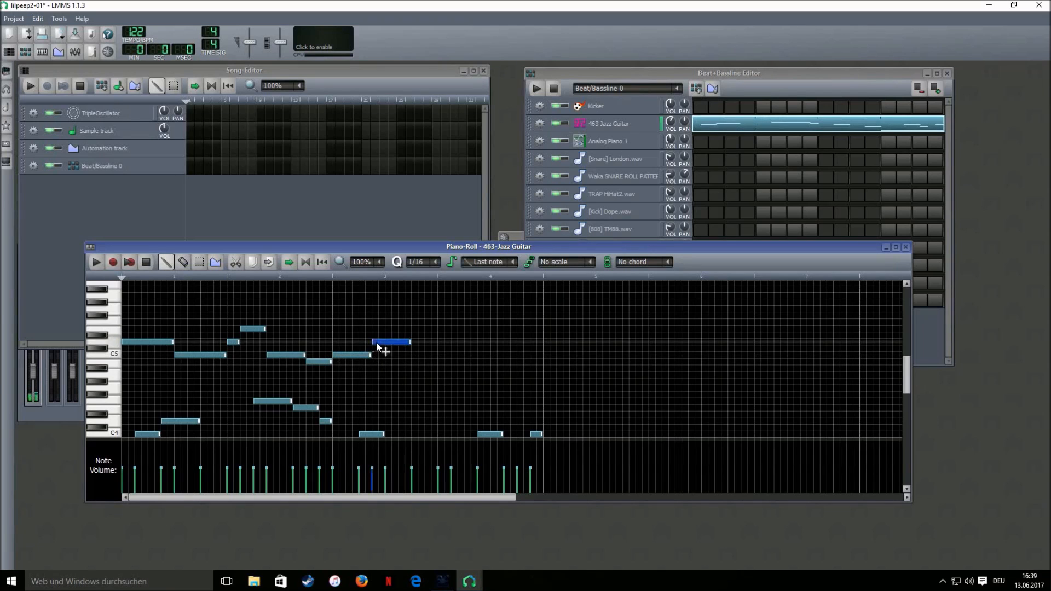
drag(411, 343, 437, 335)
key(space)
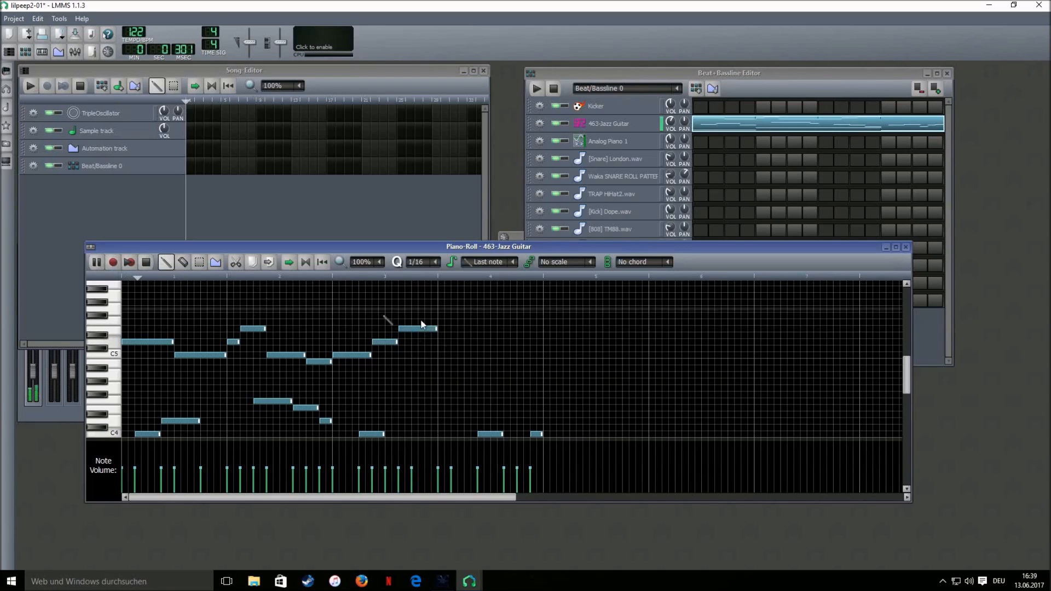
Fill bar 4's high voice with a dotted-quarter B4, a quarter-note C5 and a dotted-quarter B4, and stop playback.
click(439, 362)
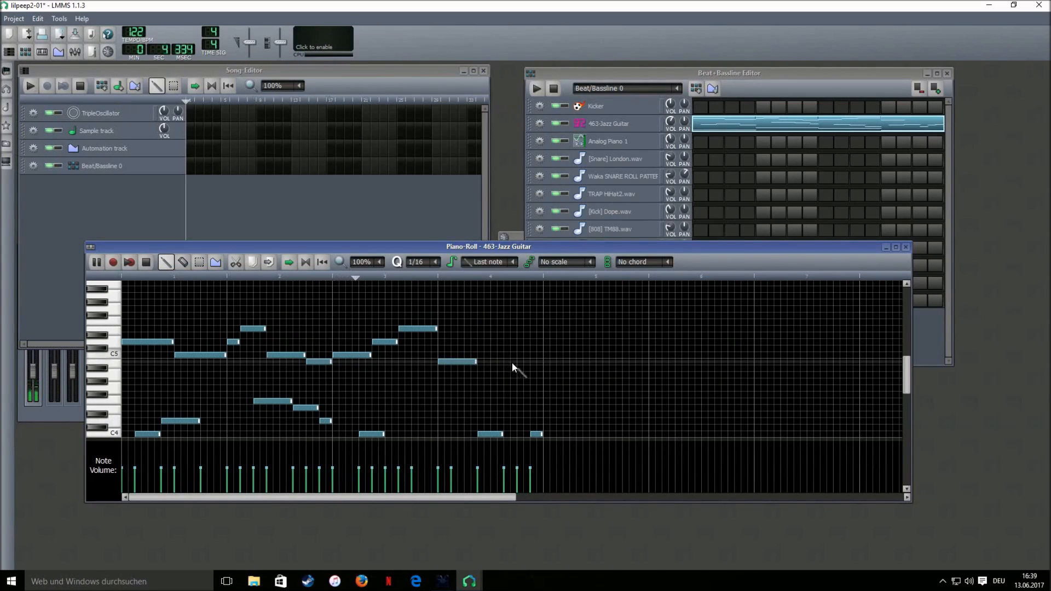
click(480, 356)
drag(511, 356, 542, 364)
click(506, 362)
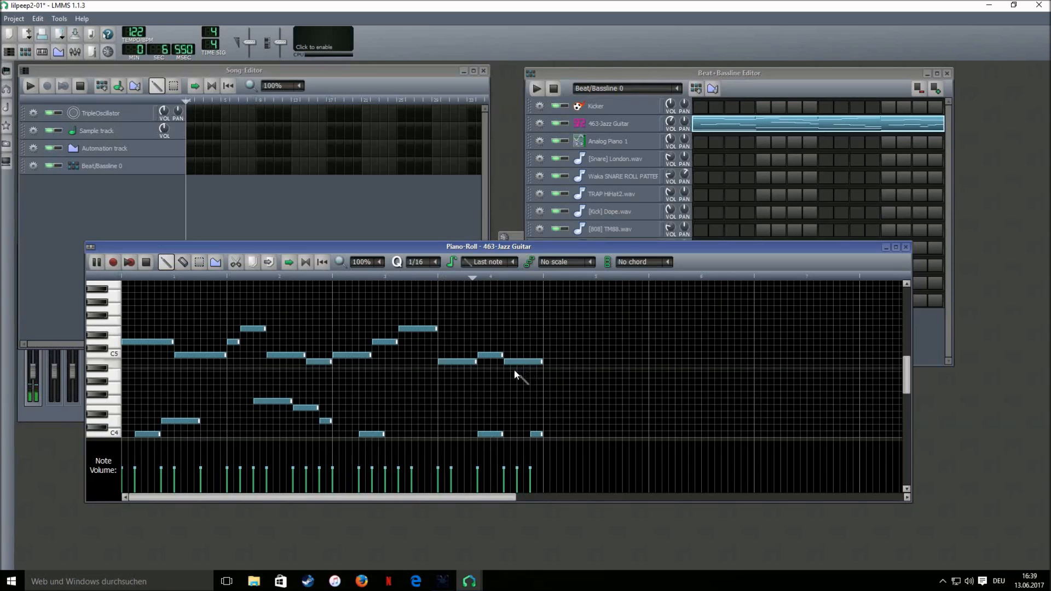
click(147, 262)
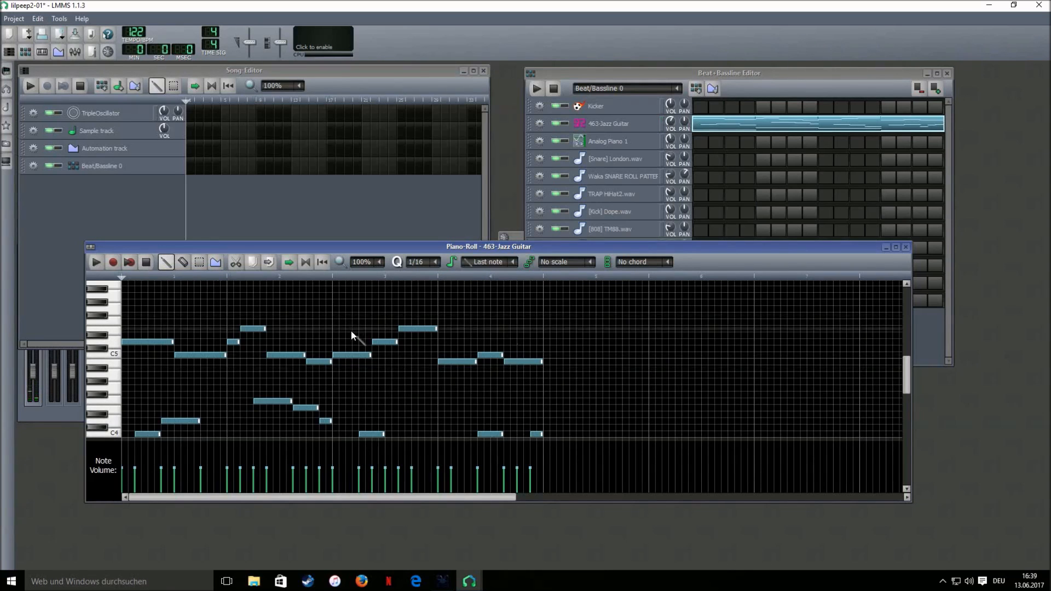
Place Beat/Bassline 0 at the start of the song and extend it to 16 bars.
scroll(362, 339, down, 2)
scroll(422, 356, up, 4)
scroll(465, 383, down, 2)
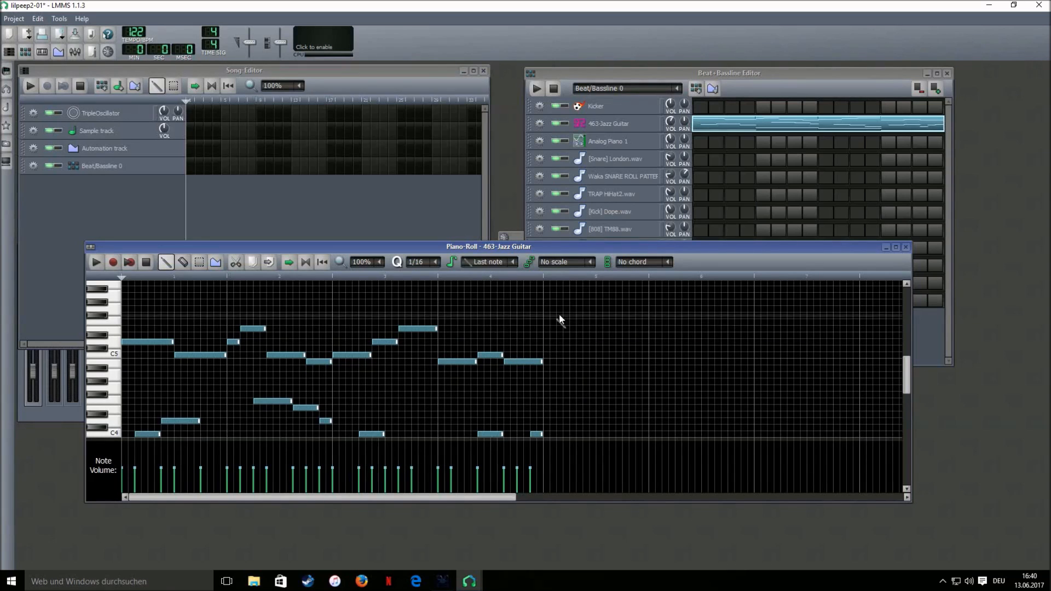
click(203, 169)
drag(222, 169, 324, 172)
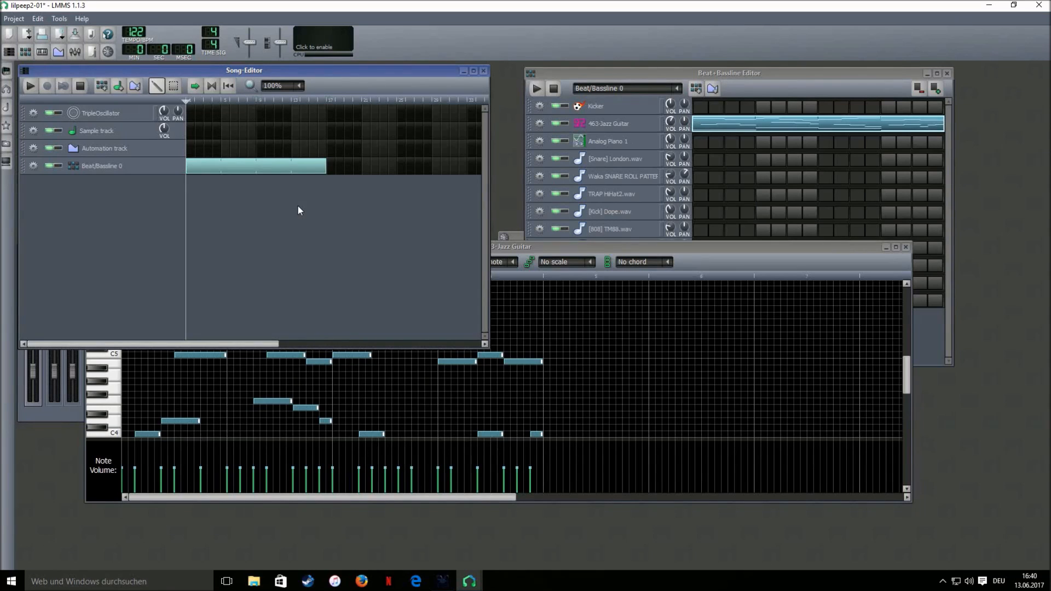
Add a new beat/bassline, review the guitar notes, and open the new pattern's empty Analog Piano 1 track in the piano roll.
click(696, 88)
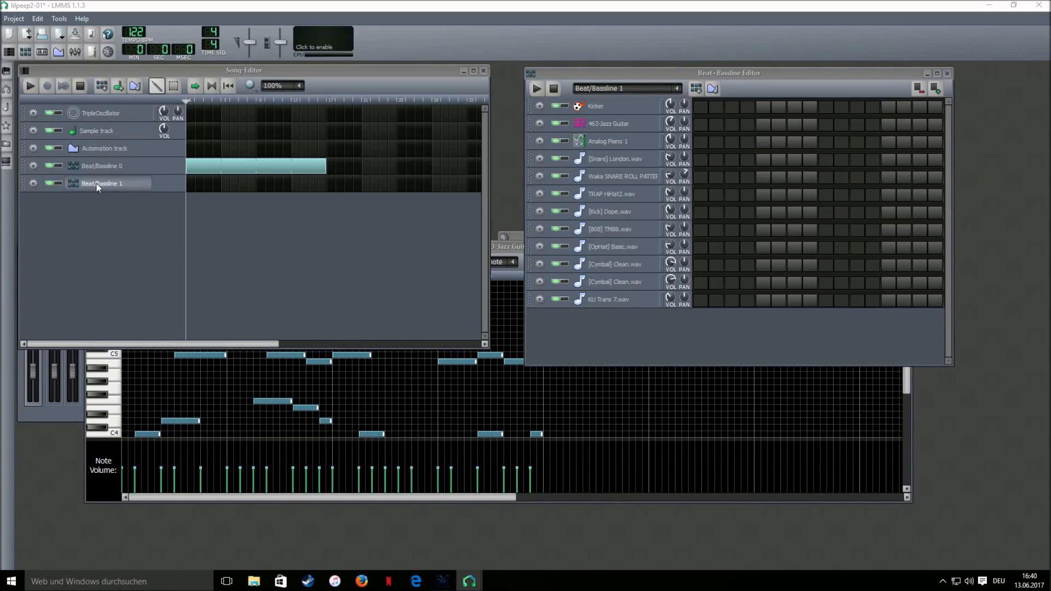
click(355, 497)
scroll(320, 360, down, 3)
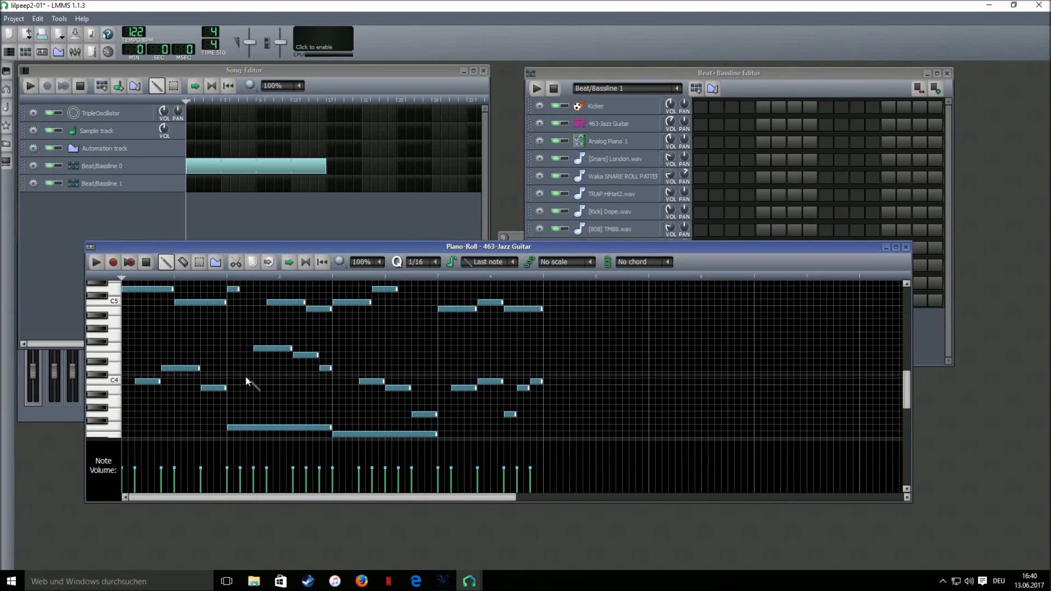
scroll(247, 372, up, 3)
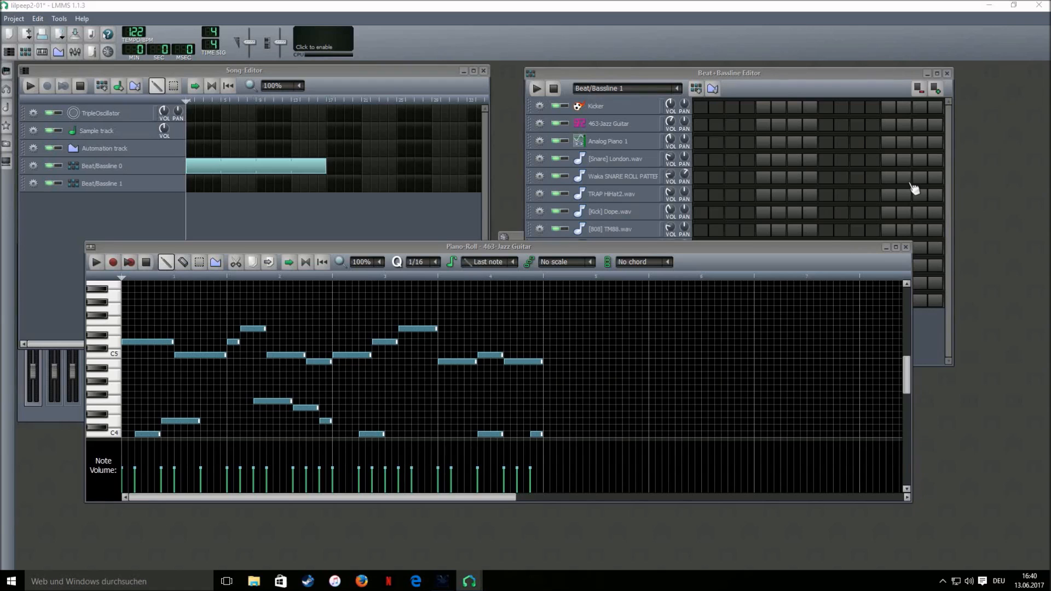
click(179, 189)
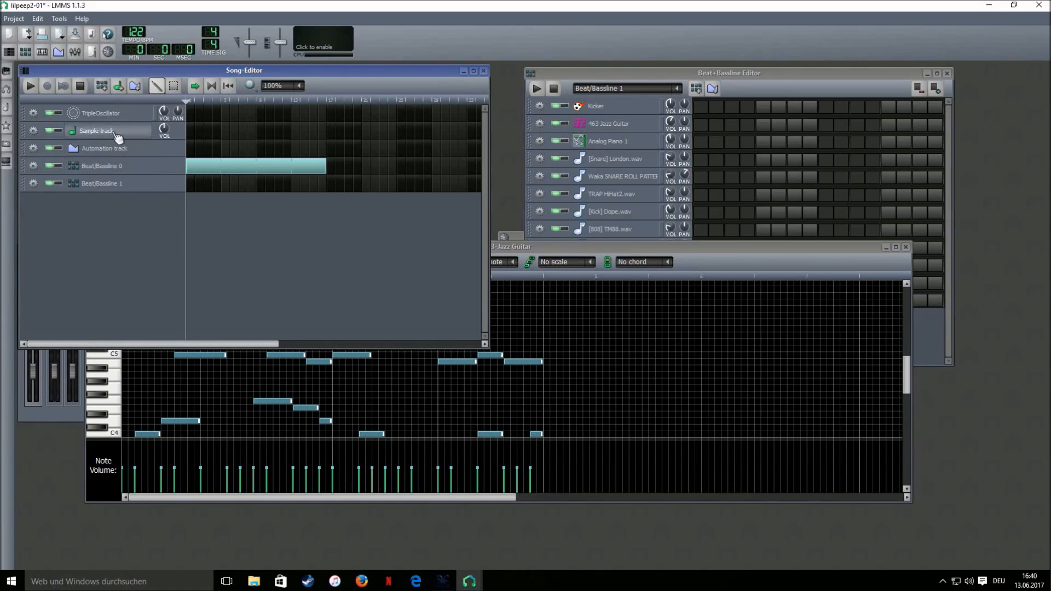
double_click(704, 146)
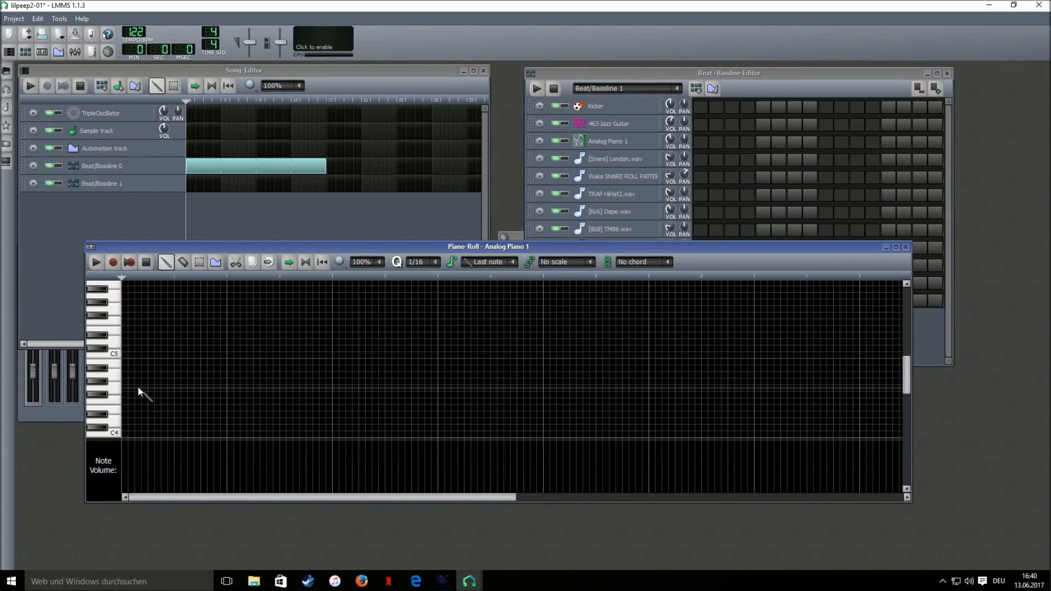
Draw eighth notes E6, D6, C6, D6, E6, F6, E6 and C6 for Analog Piano 1, about one per beat over two bars.
scroll(155, 382, up, 4)
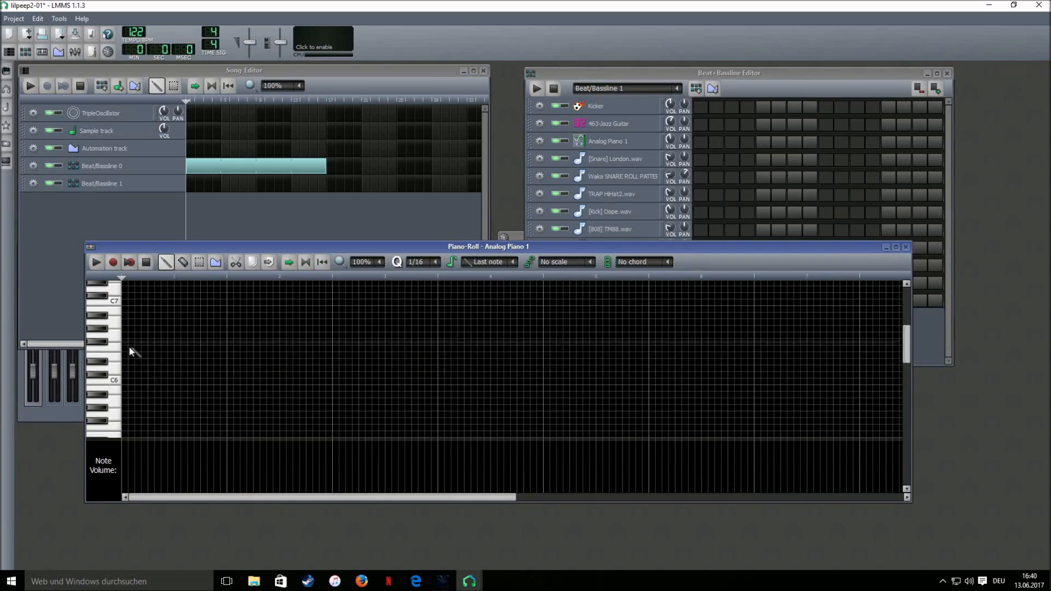
mouse_move(126, 353)
mouse_down()
mouse_move(164, 356)
mouse_move(130, 362)
mouse_up()
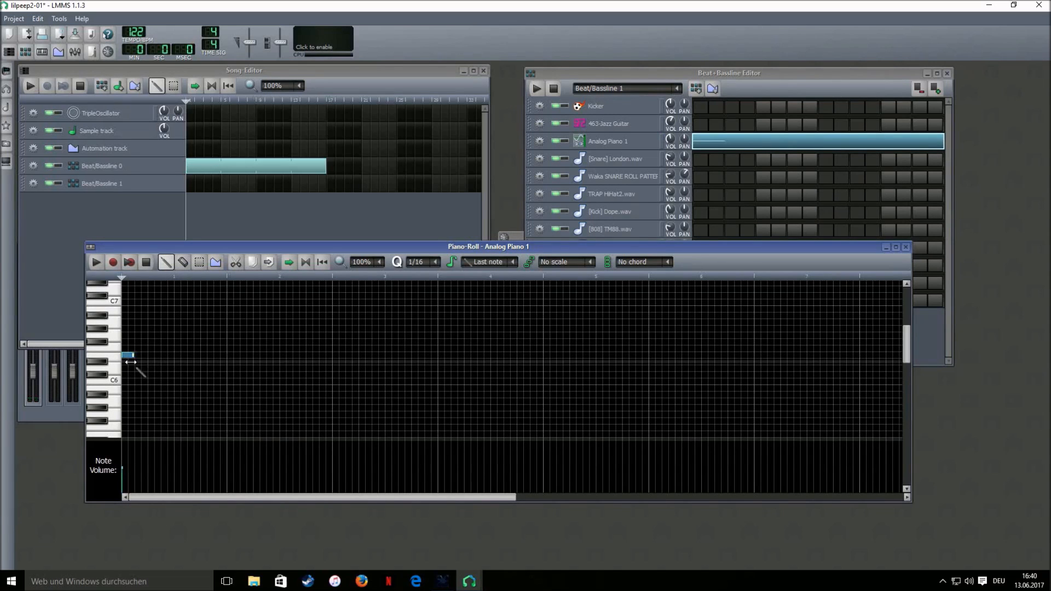
click(152, 368)
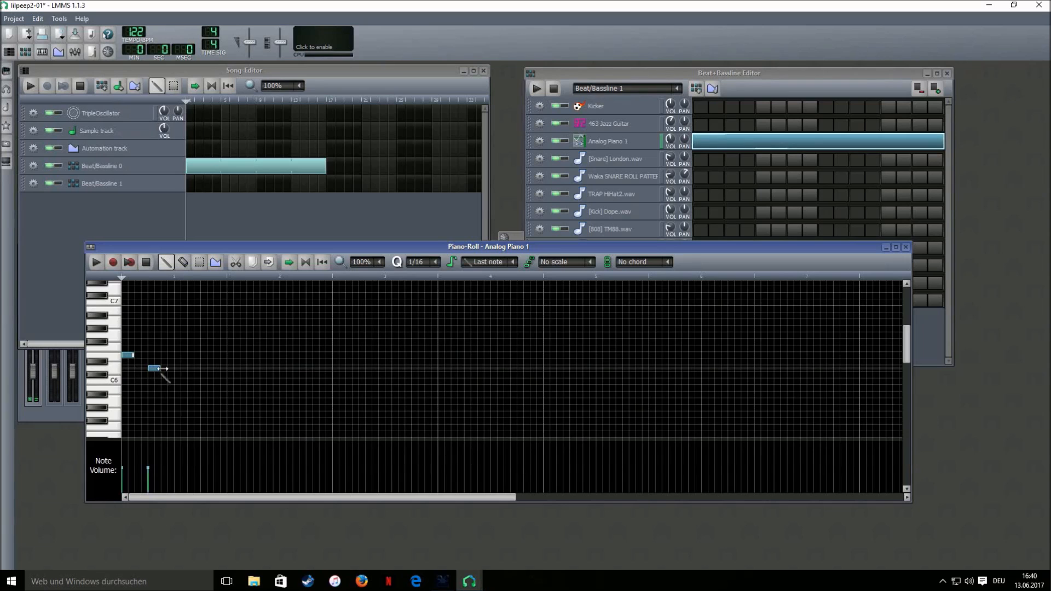
click(177, 382)
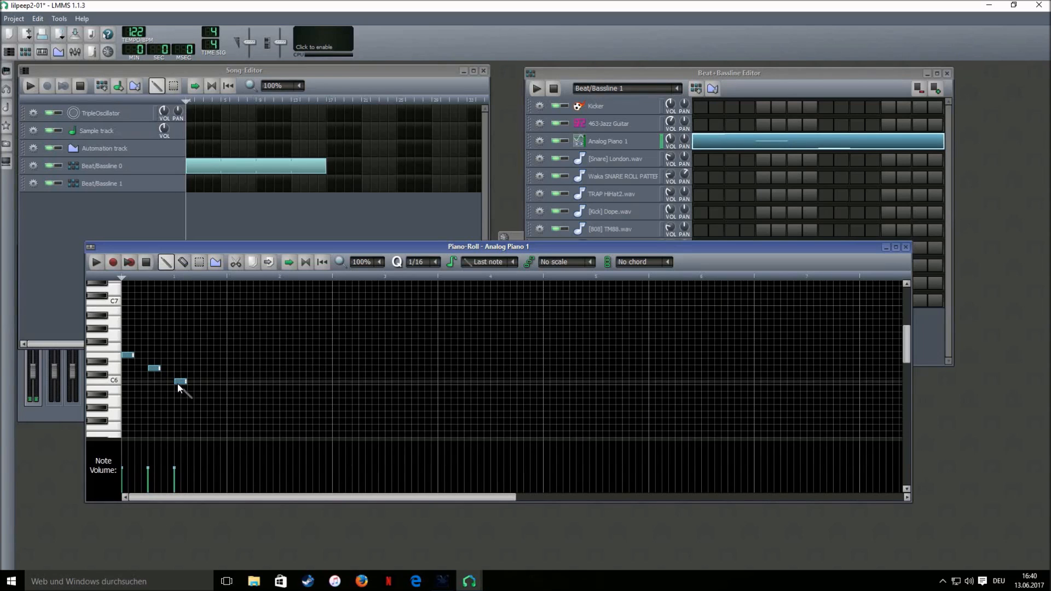
click(202, 367)
click(229, 354)
click(256, 348)
click(286, 354)
click(313, 382)
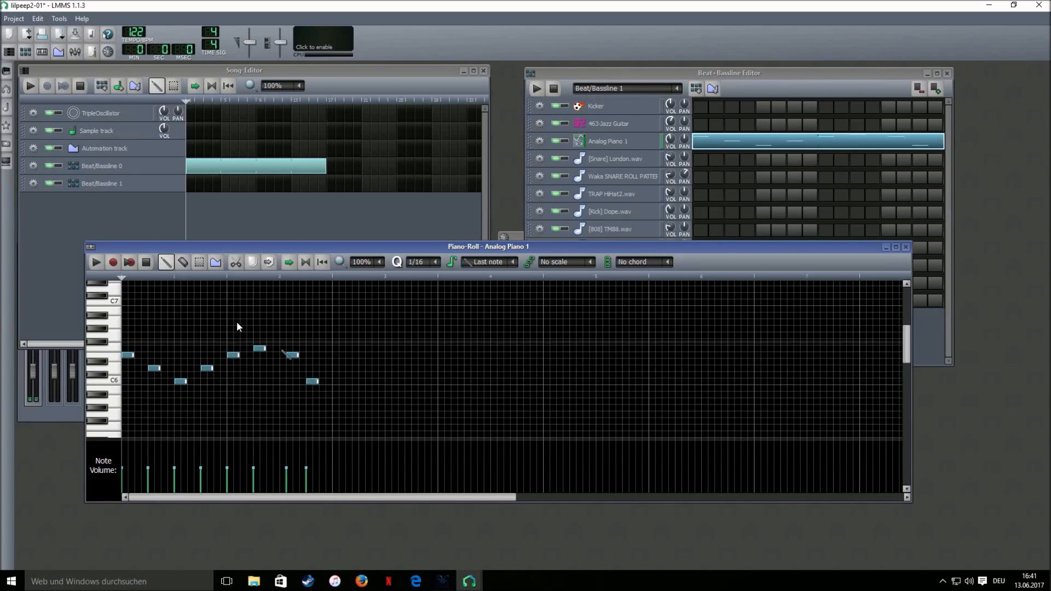
Place Beat/Bassline 1 at the start of the song, extend it to 16 bars and play it together with the guitar.
click(193, 183)
key(space)
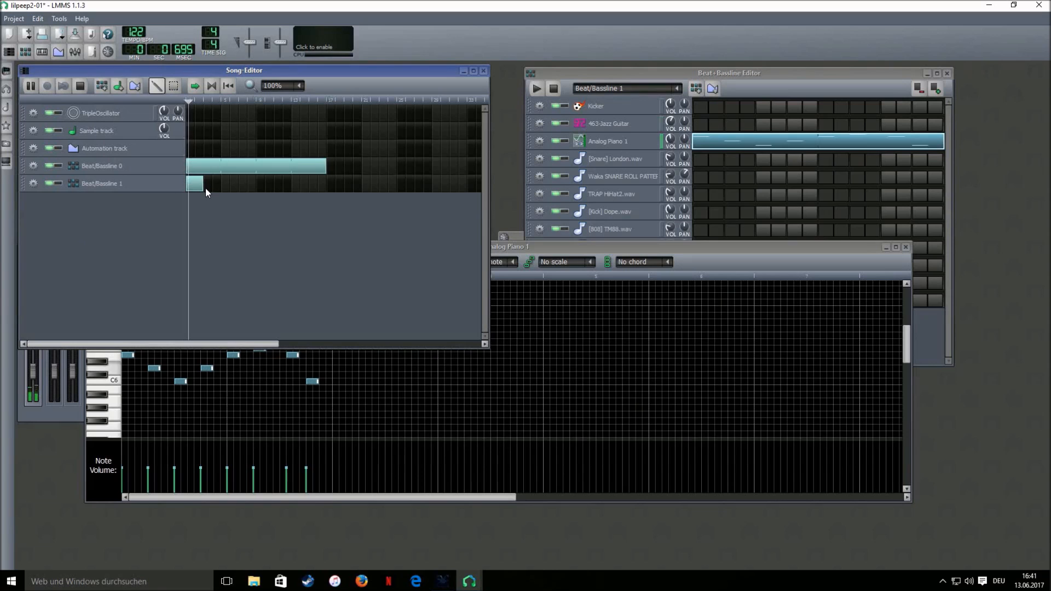
drag(204, 186, 323, 192)
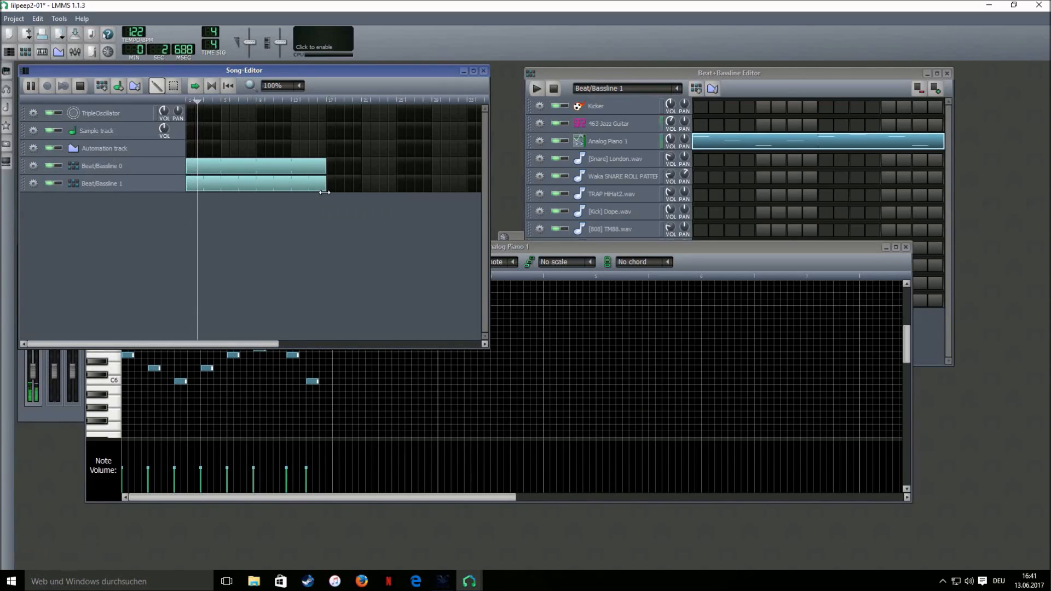
Move the second-to-last piano note, E6, earlier so it starts on beat 3 of bar 2.
click(565, 246)
drag(294, 355, 285, 355)
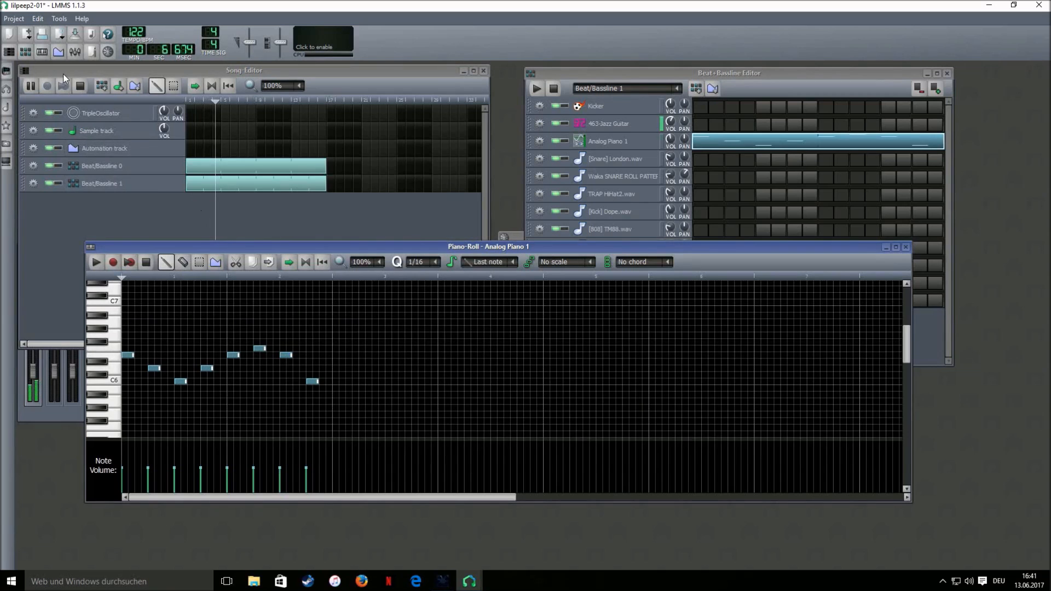
Stop the song and remove the Beat/Bassline 1 clip from the arrangement.
click(208, 195)
key(space)
middle_click(213, 188)
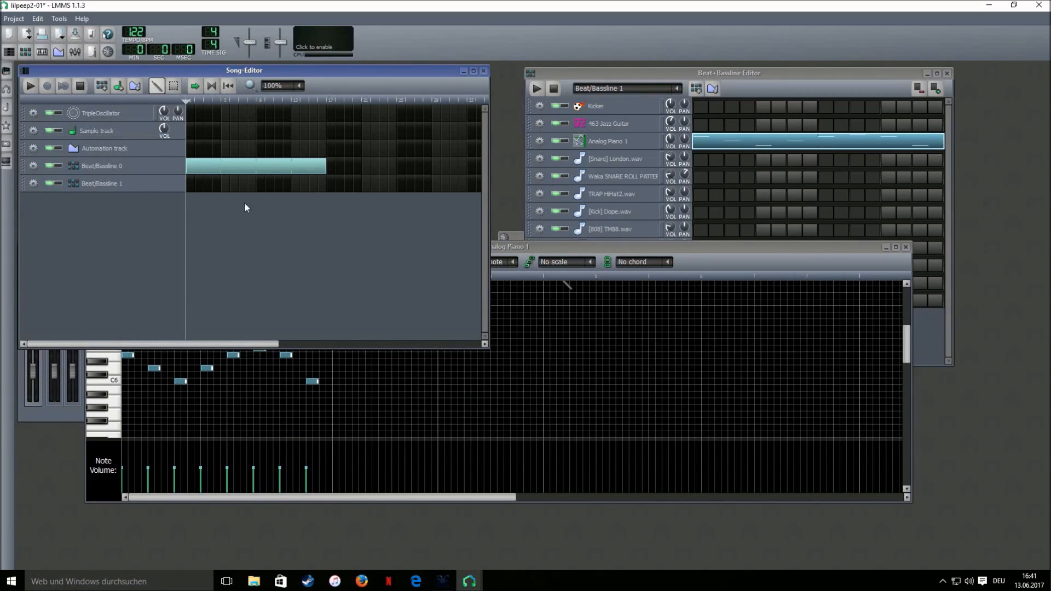
click(662, 76)
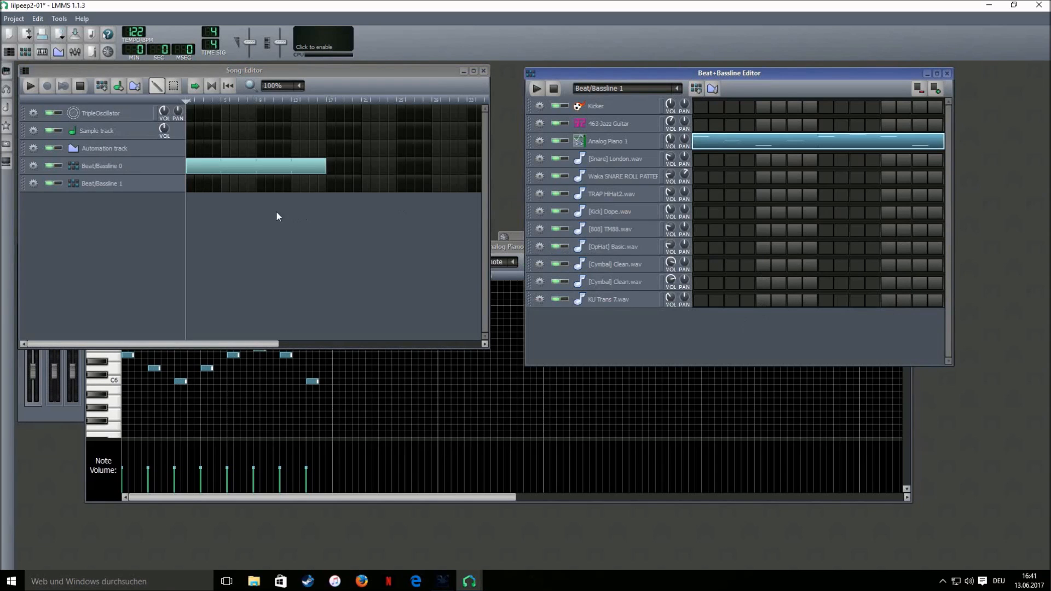
click(143, 171)
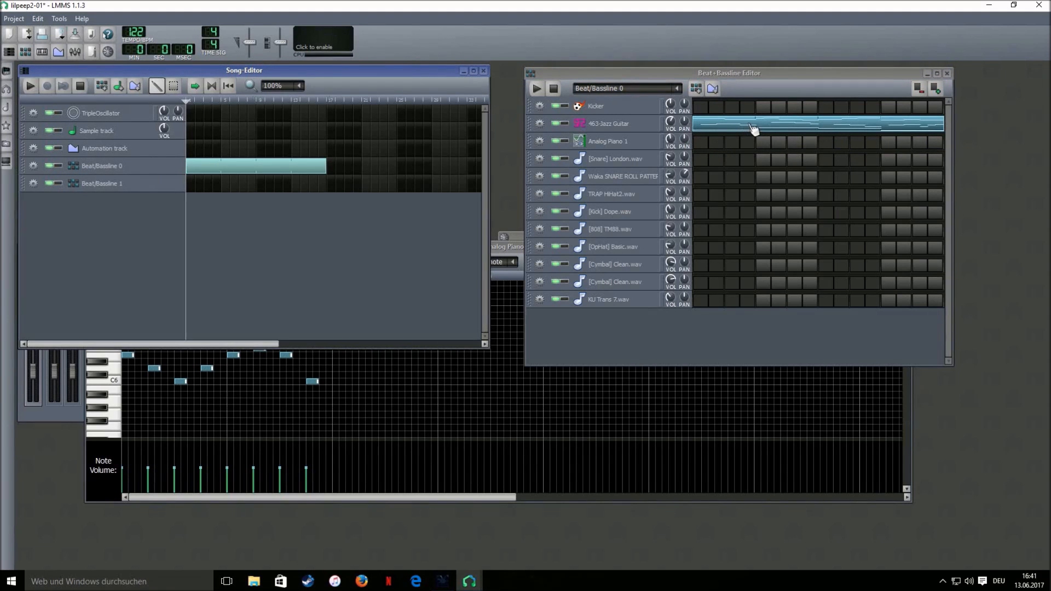
click(104, 189)
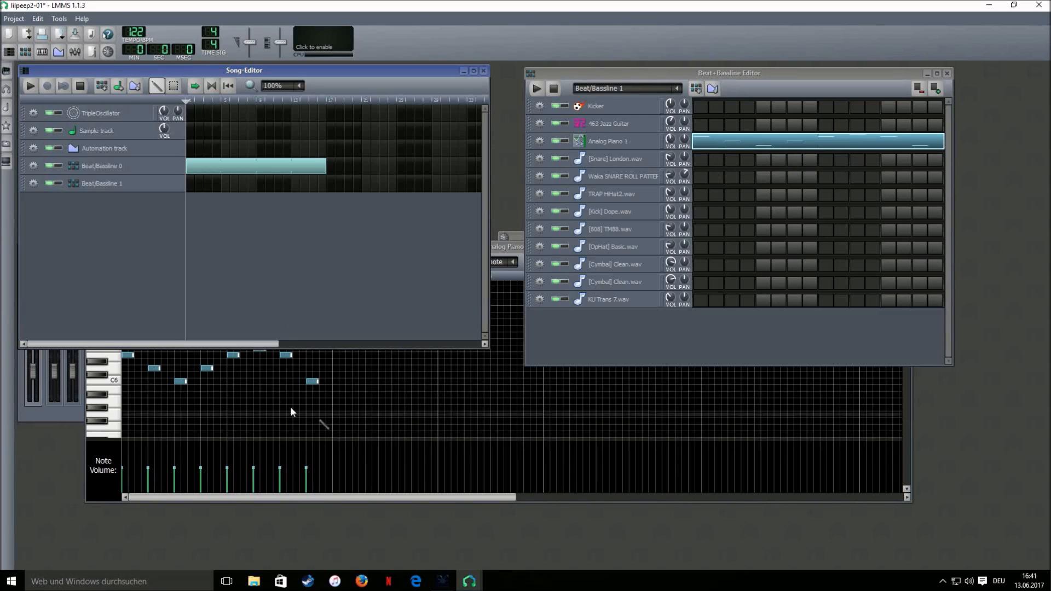
click(505, 247)
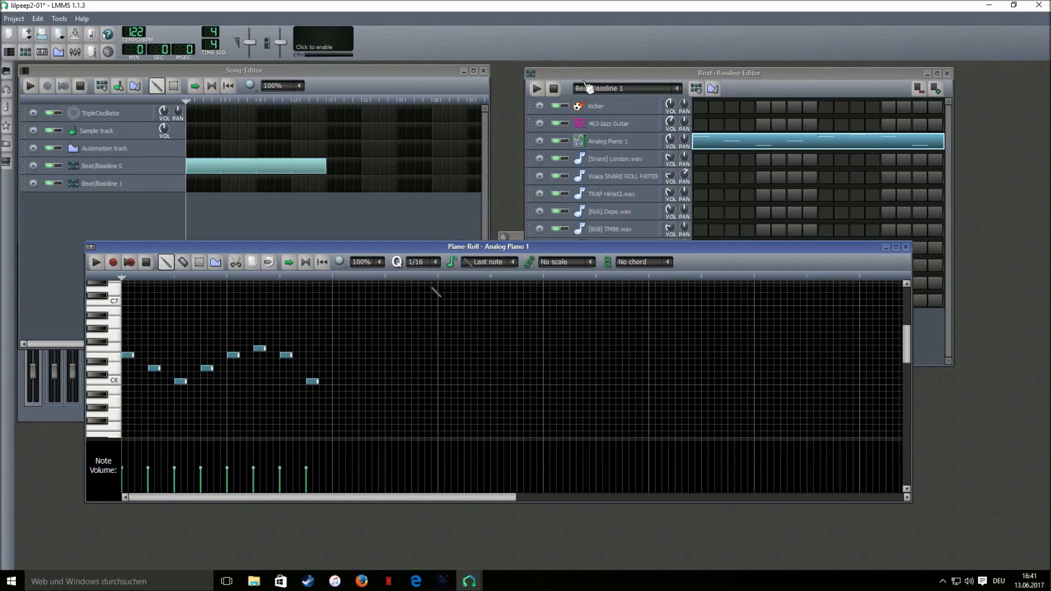
Add a new beat/bassline pattern with [Snare] London.wav and the Waka snare roll both hitting on step 9.
click(696, 88)
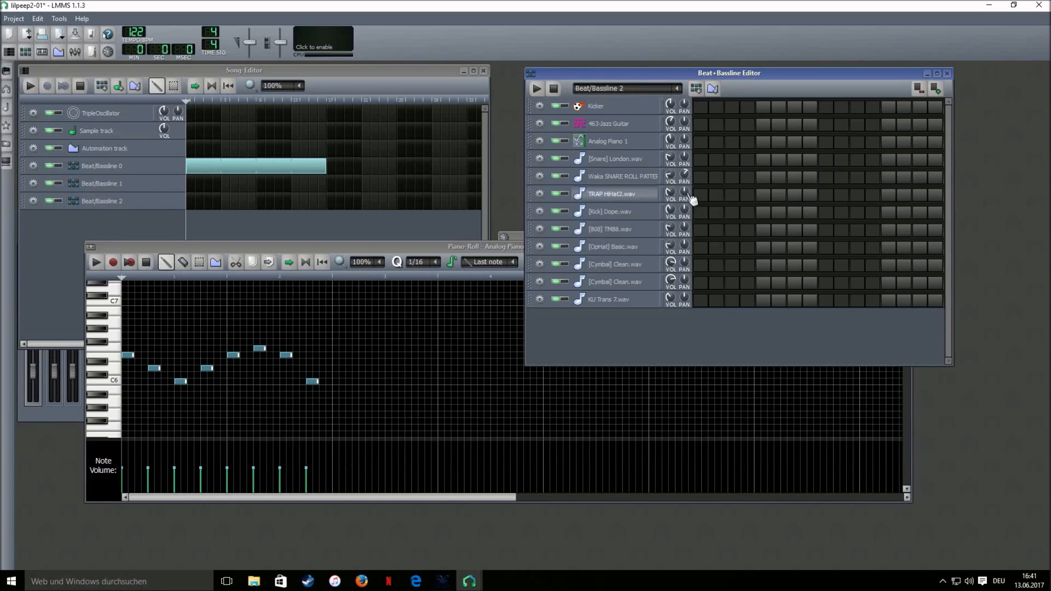
click(973, 155)
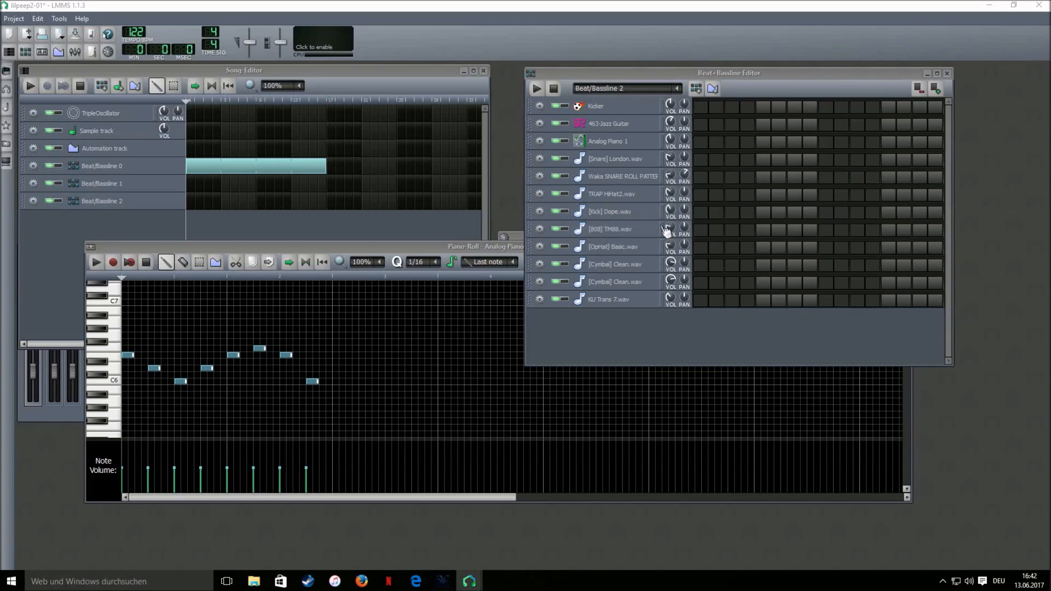
click(826, 160)
click(827, 177)
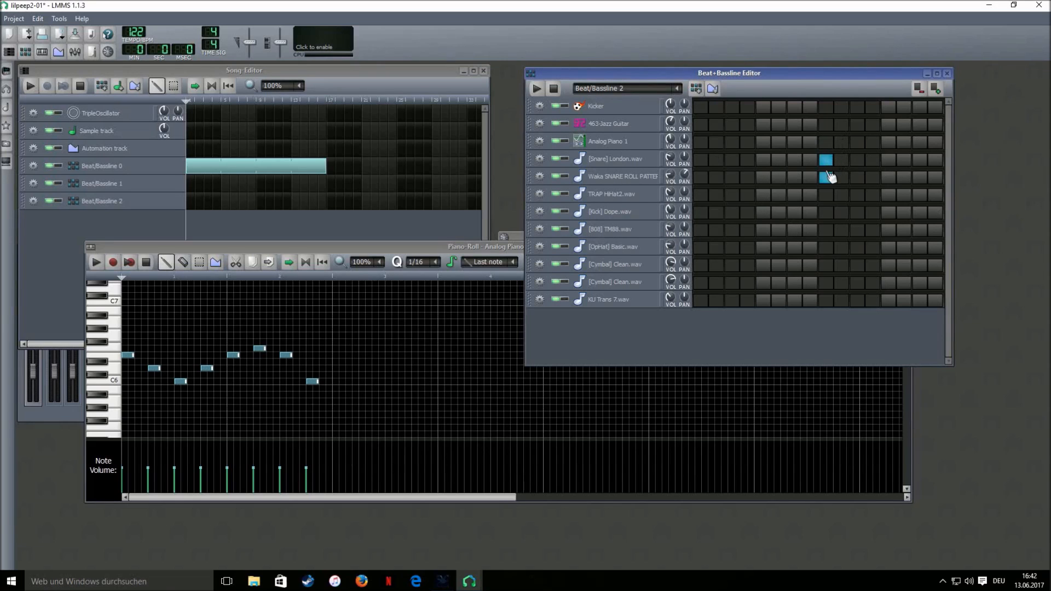
Place Beat/Bassline 2 at the start of the song, extend it to 16 bars and play it with the guitar.
click(190, 201)
drag(193, 200, 326, 202)
click(31, 88)
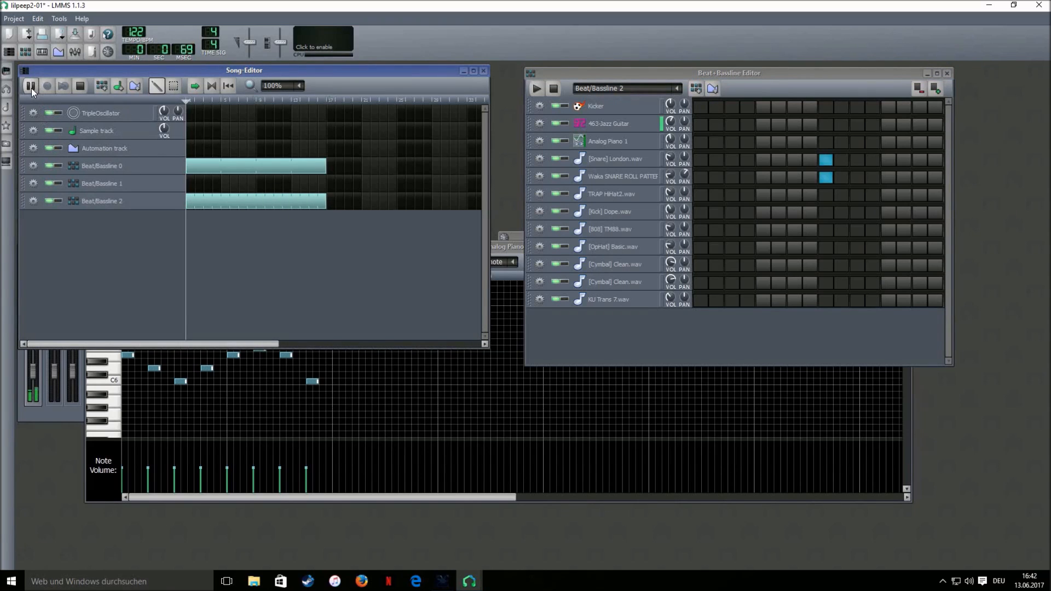
click(81, 88)
Add another beat/bassline pattern and put TRAP HiHat2.wav hits on every second step from 1 to 15.
click(696, 89)
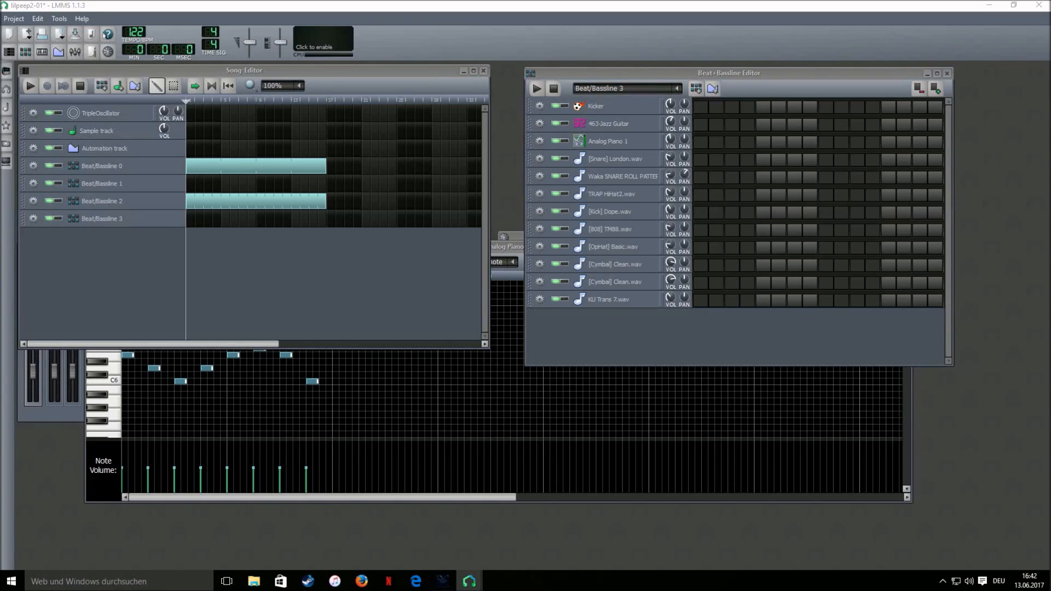
click(667, 198)
click(701, 195)
click(732, 195)
click(763, 195)
click(794, 195)
click(825, 196)
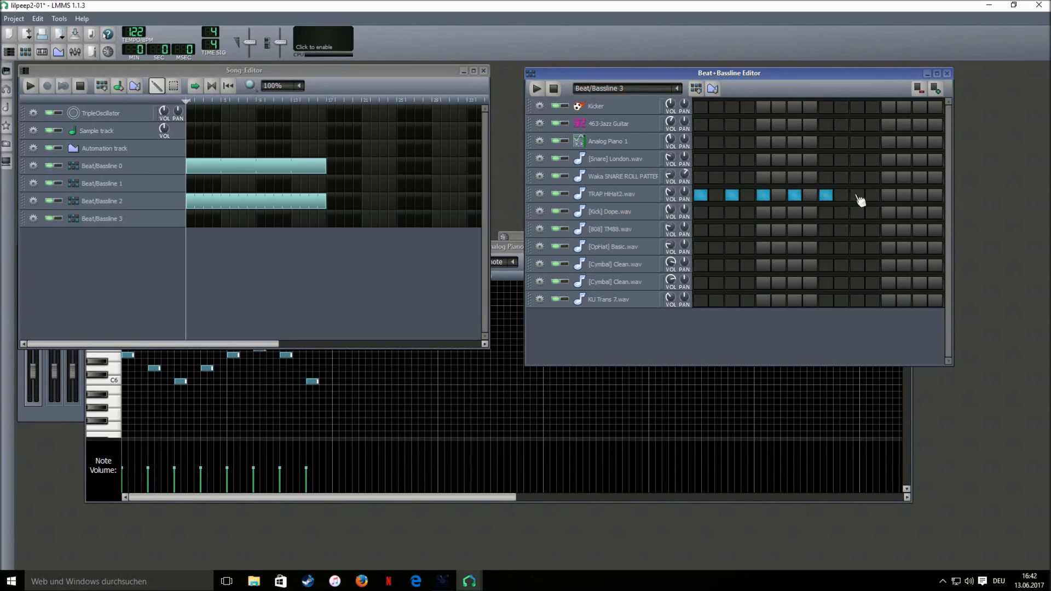
click(888, 195)
click(920, 196)
Open the hi-hat pattern in the piano roll and add three 1/32-quantized A4 notes between the fourth and fifth hits.
right_click(899, 202)
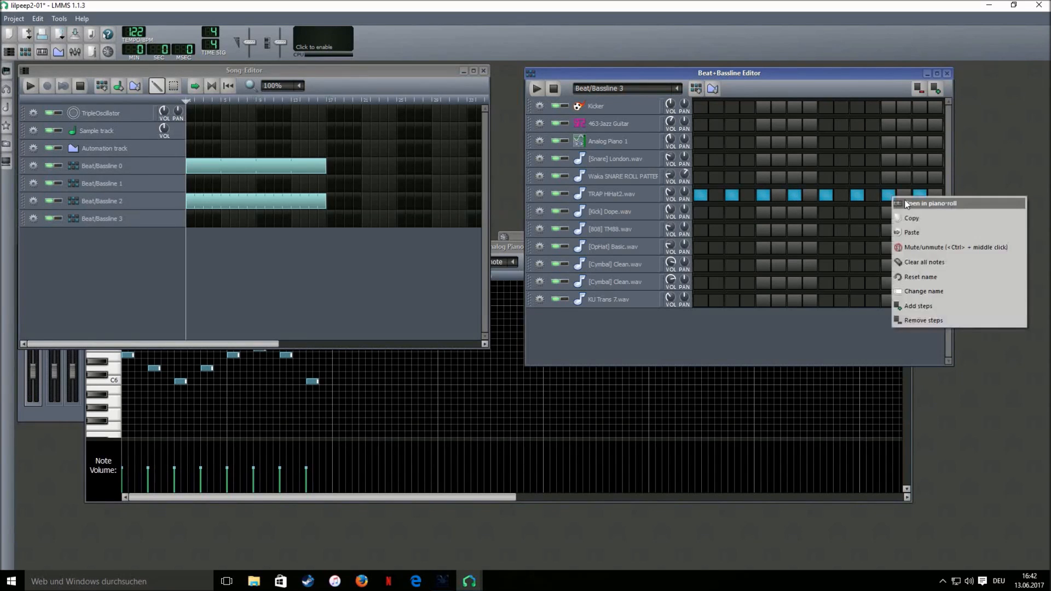
click(931, 215)
scroll(372, 267, down, 1)
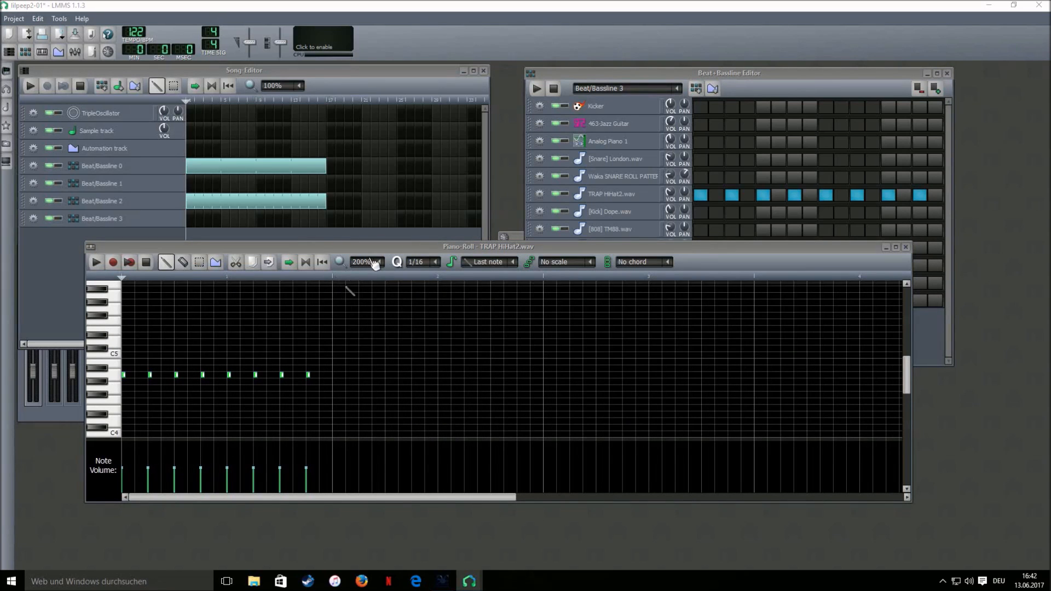
click(370, 264)
scroll(367, 263, up, 1)
scroll(423, 263, down, 1)
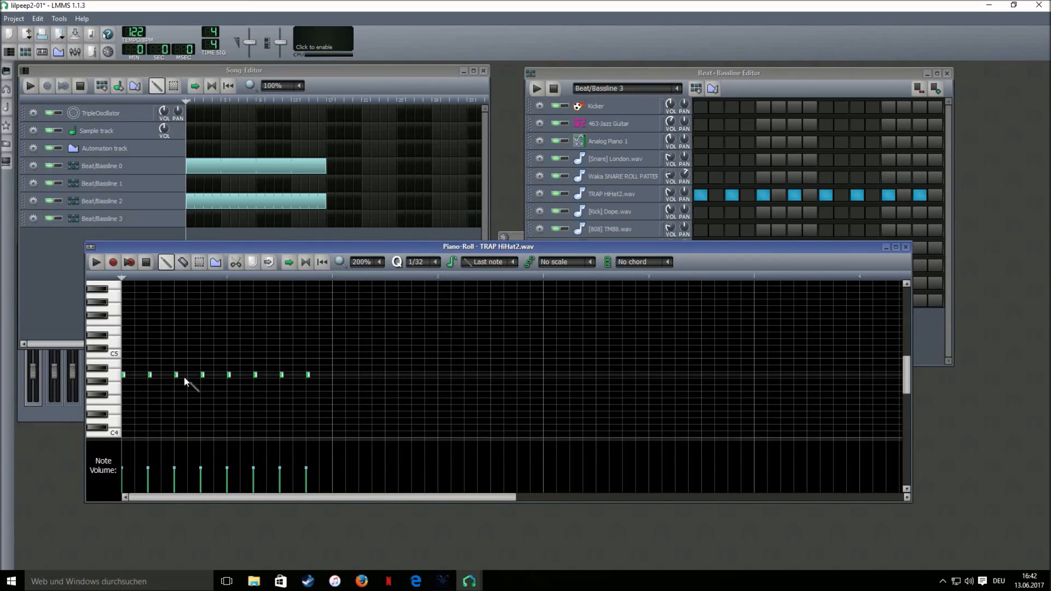
click(209, 375)
click(216, 375)
click(222, 375)
Place Beat/Bassline 3 at the start of the song, extend it to 16 bars and play the song briefly.
click(192, 218)
key(space)
drag(193, 218, 323, 227)
key(space)
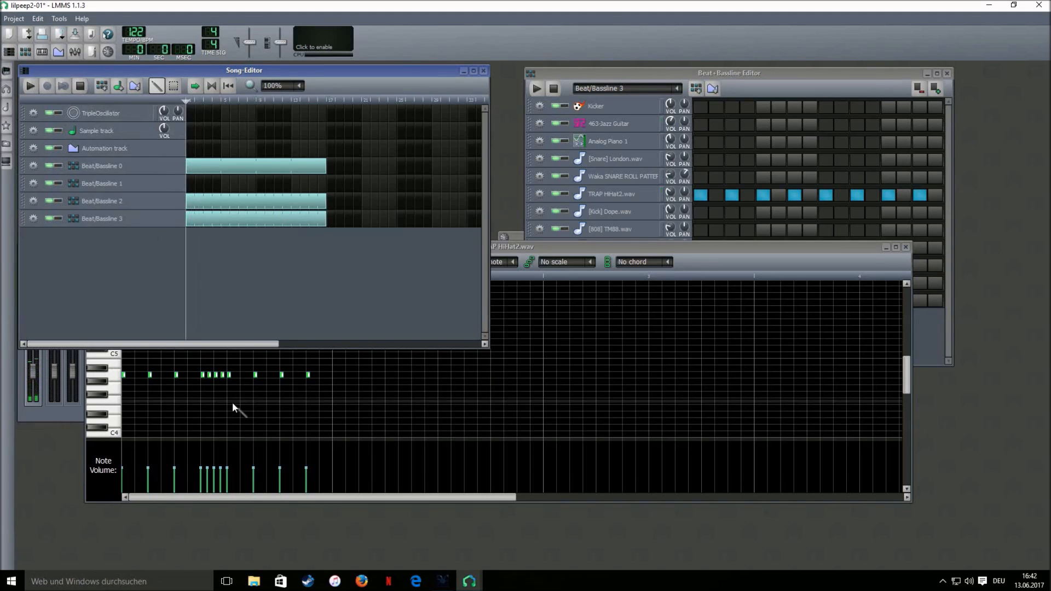
click(560, 249)
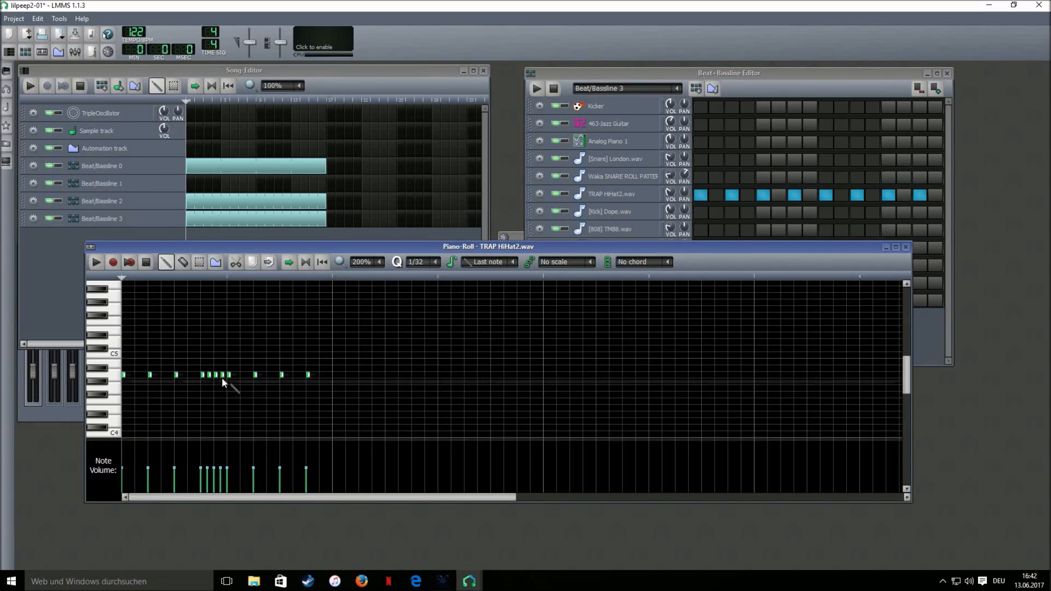
click(263, 375)
click(269, 376)
click(275, 376)
right_click(275, 375)
right_click(268, 376)
right_click(261, 375)
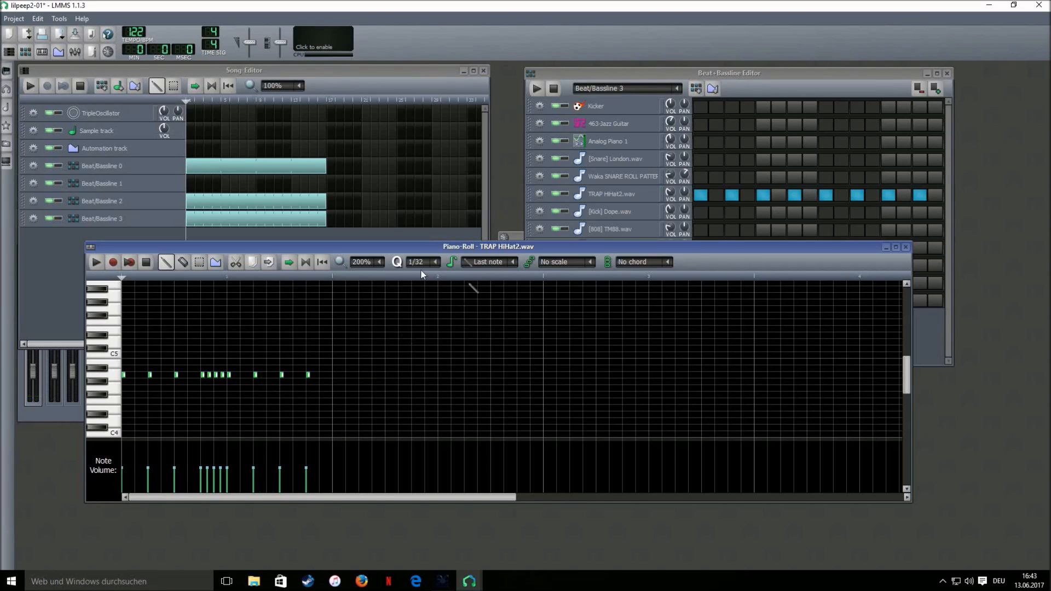
Set the quantization to 1/24 and add two hi-hat notes evenly between the sixth and seventh eighth-note hits.
scroll(420, 270, up, 2)
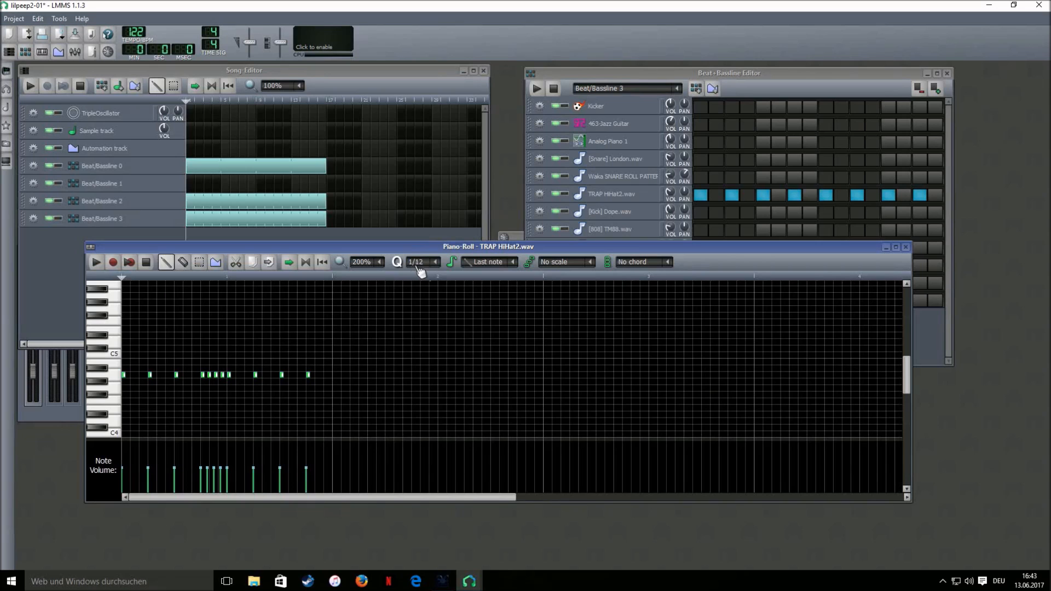
scroll(422, 270, up, 2)
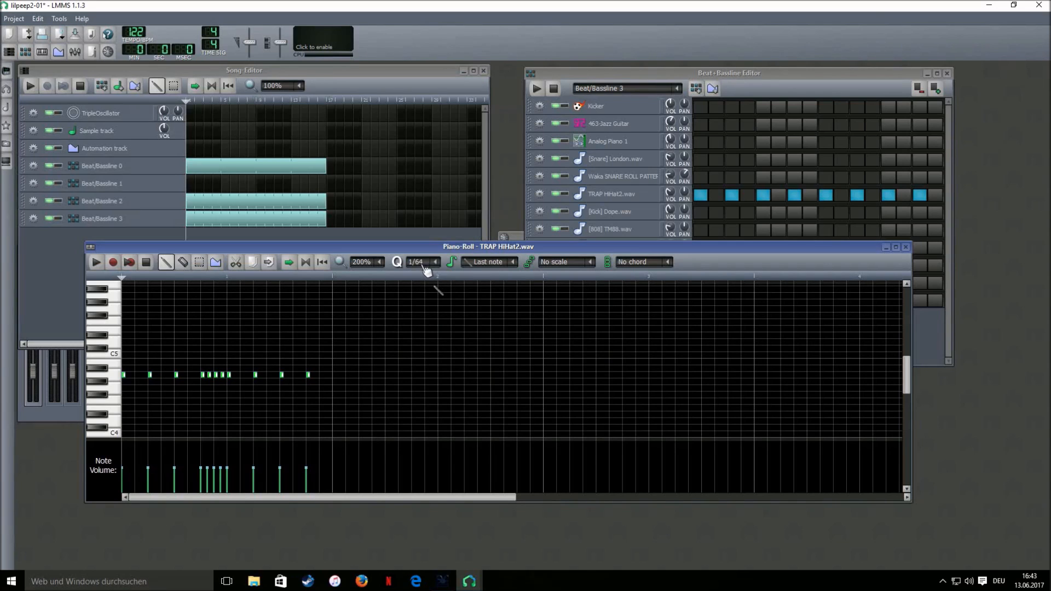
scroll(426, 270, down, 1)
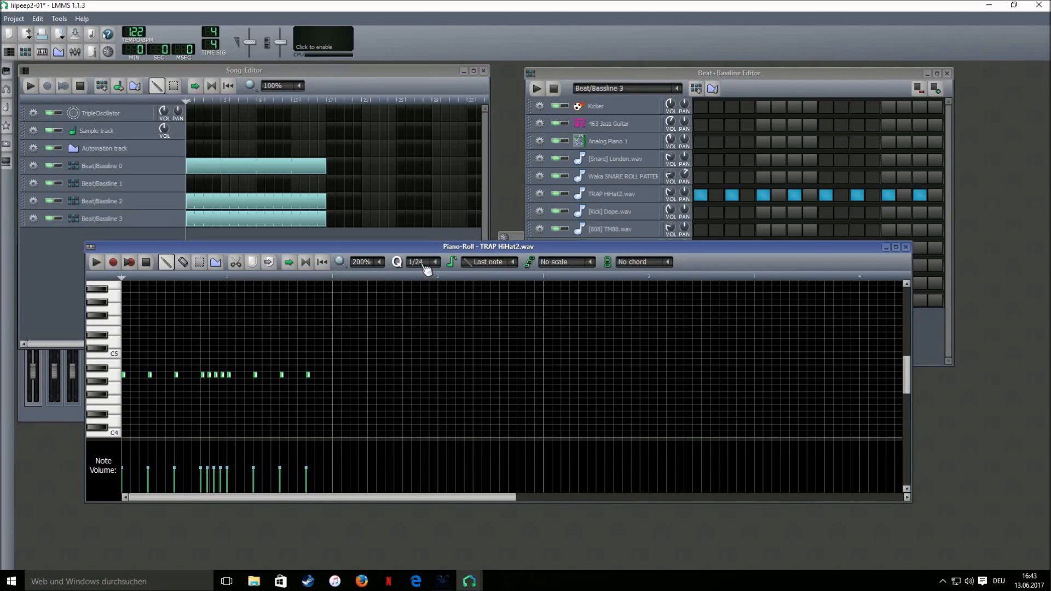
click(264, 376)
click(272, 376)
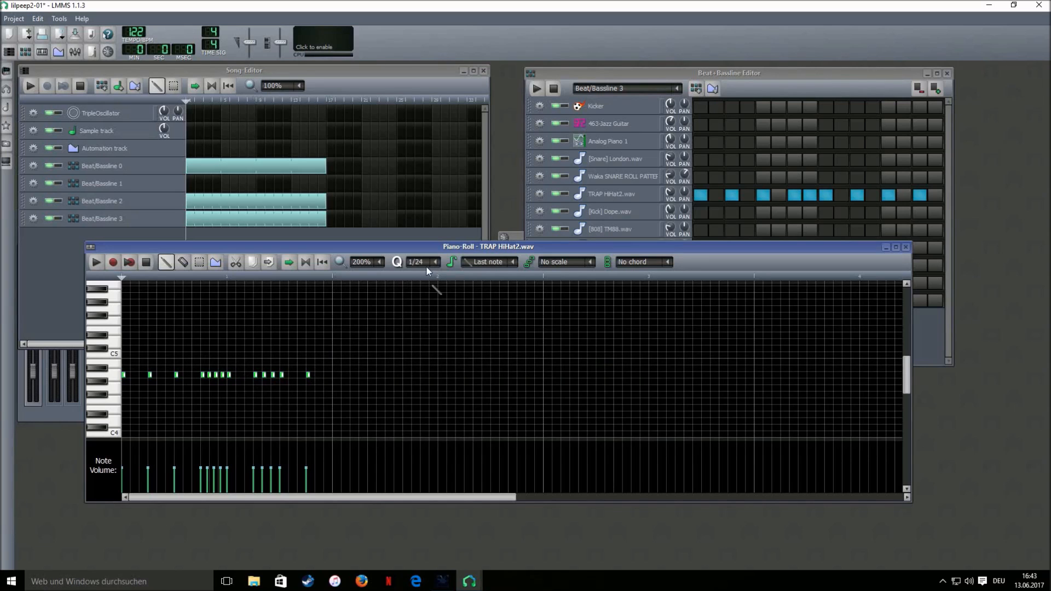
Play the hi-hat pattern by itself, listen to it within the song, and stop playback.
click(101, 263)
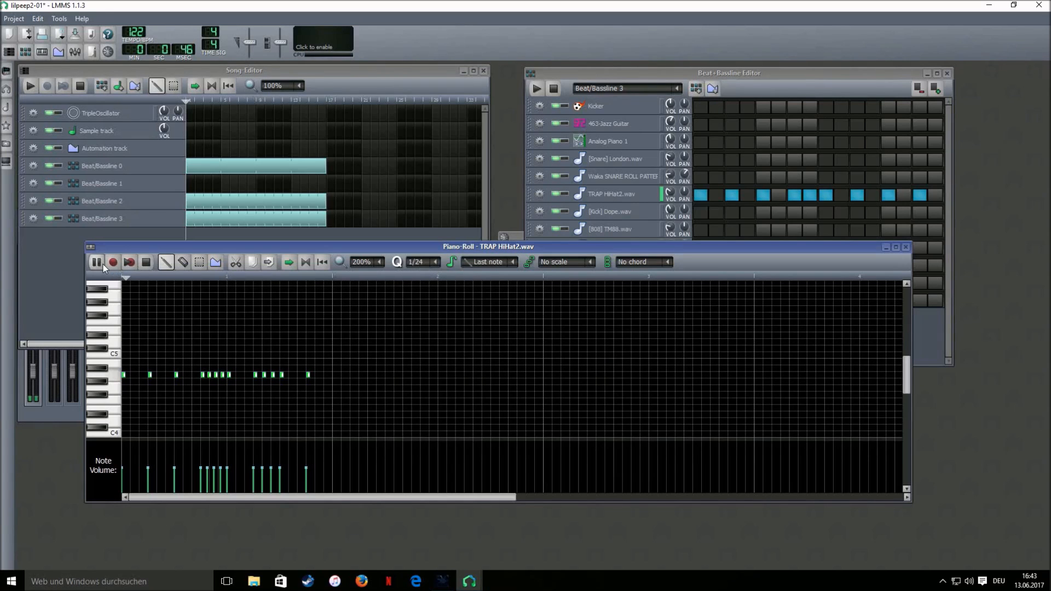
click(146, 263)
click(30, 87)
click(530, 247)
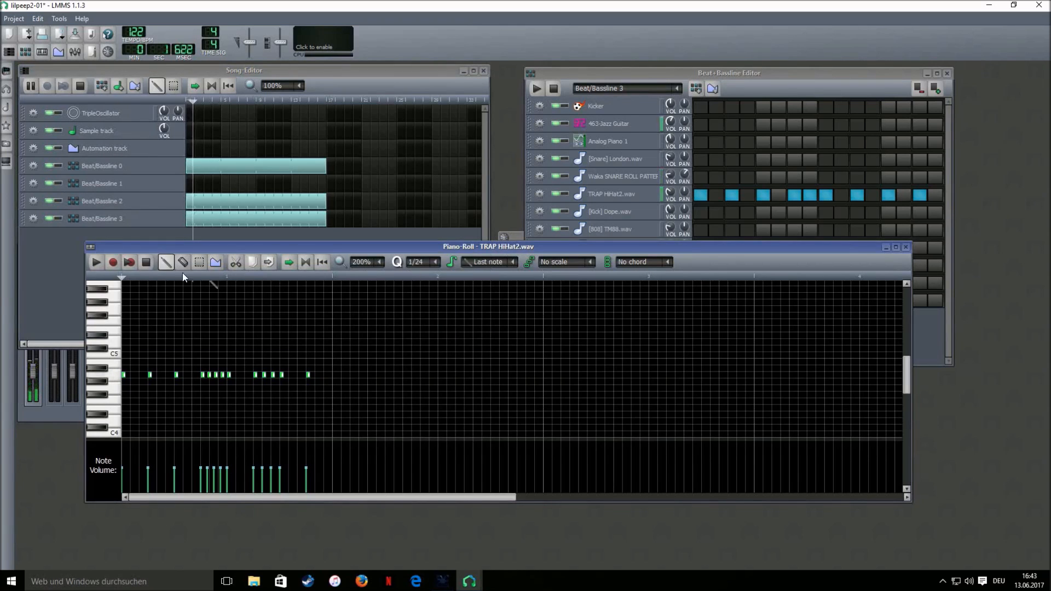
click(146, 262)
click(146, 261)
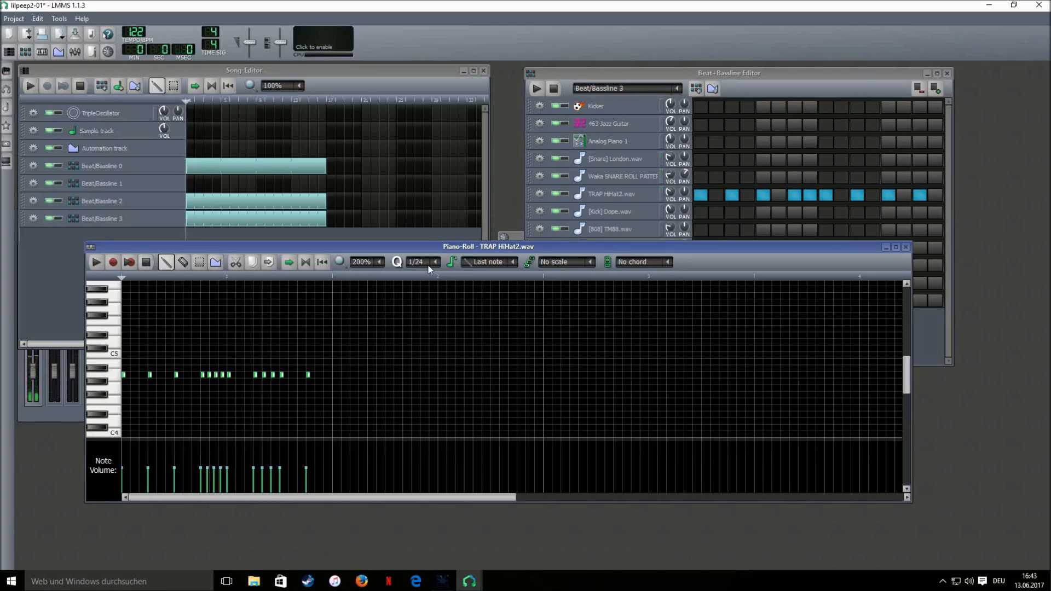
Set the quantization to 1/16 and draw hi-hat notes on sixteenths 1, 2, 3, 5 and 7 of bar 2.
scroll(419, 268, down, 2)
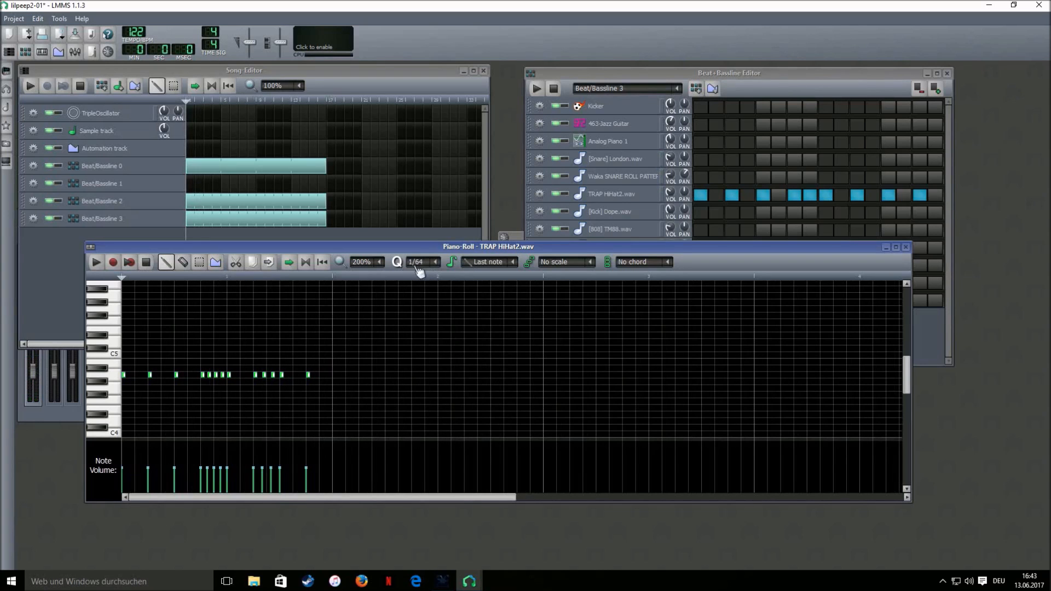
scroll(421, 269, up, 1)
click(334, 375)
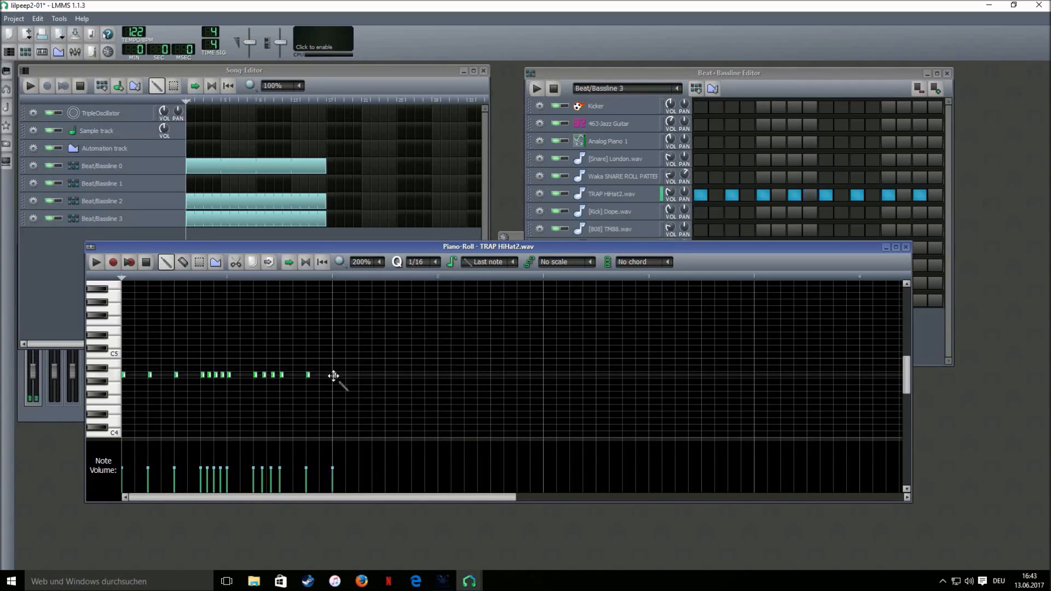
click(353, 376)
click(361, 376)
click(386, 376)
click(414, 376)
At 1/32 quantization, complete bar 2 with a four-note hi-hat roll, a single hit and eight consecutive notes across the last beat.
scroll(422, 264, down, 1)
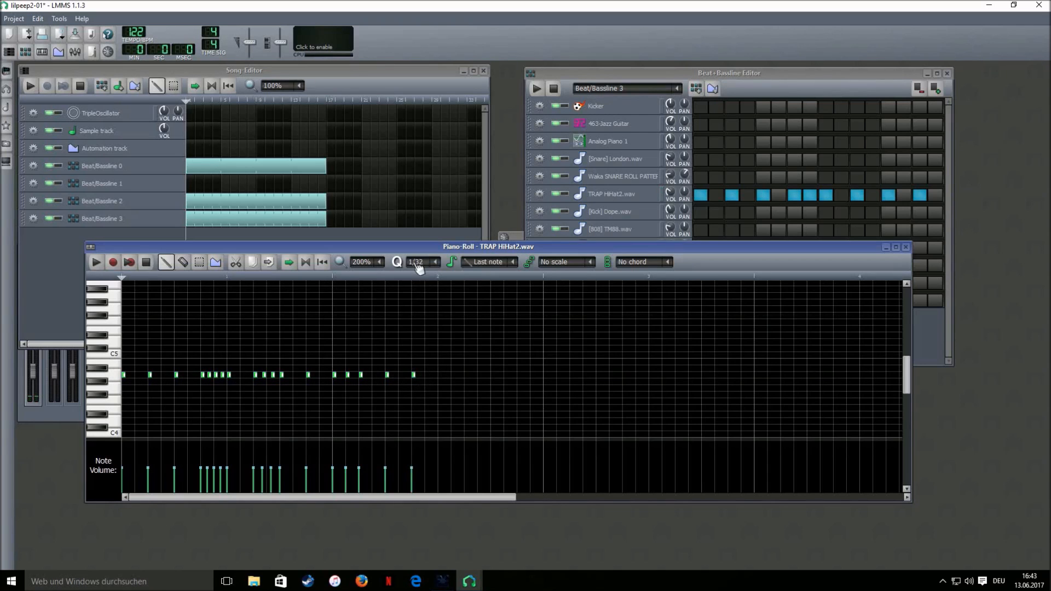
click(420, 376)
click(427, 376)
click(433, 375)
click(440, 376)
click(467, 375)
click(493, 375)
click(499, 375)
click(505, 375)
click(512, 376)
click(518, 376)
click(525, 375)
click(532, 375)
click(532, 375)
click(538, 375)
Extend Beat/Bassline 3 to 32 steps and play the song to check the longer hi-hat pattern.
click(941, 89)
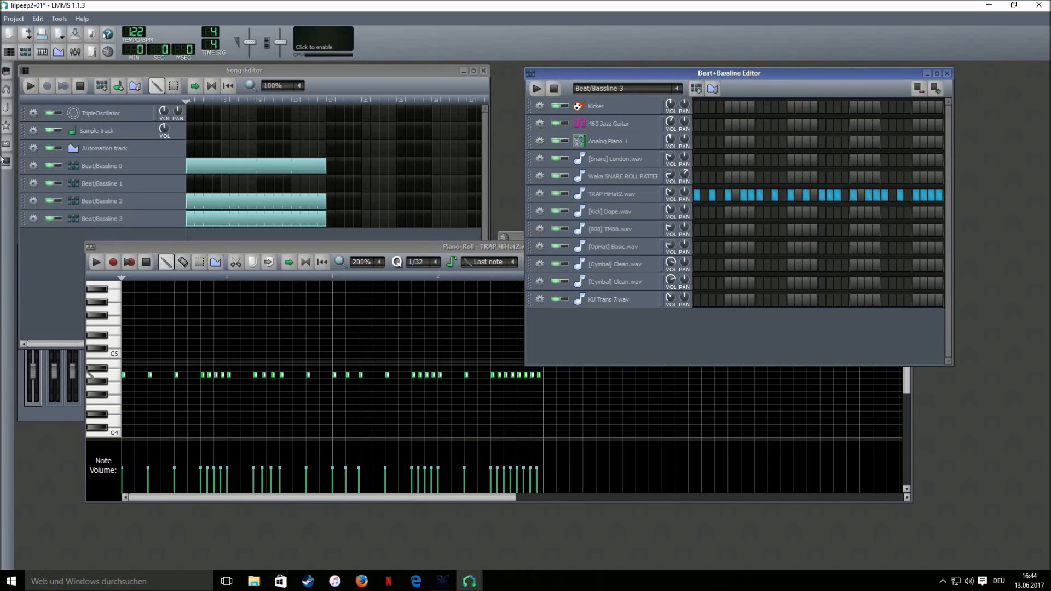
click(32, 87)
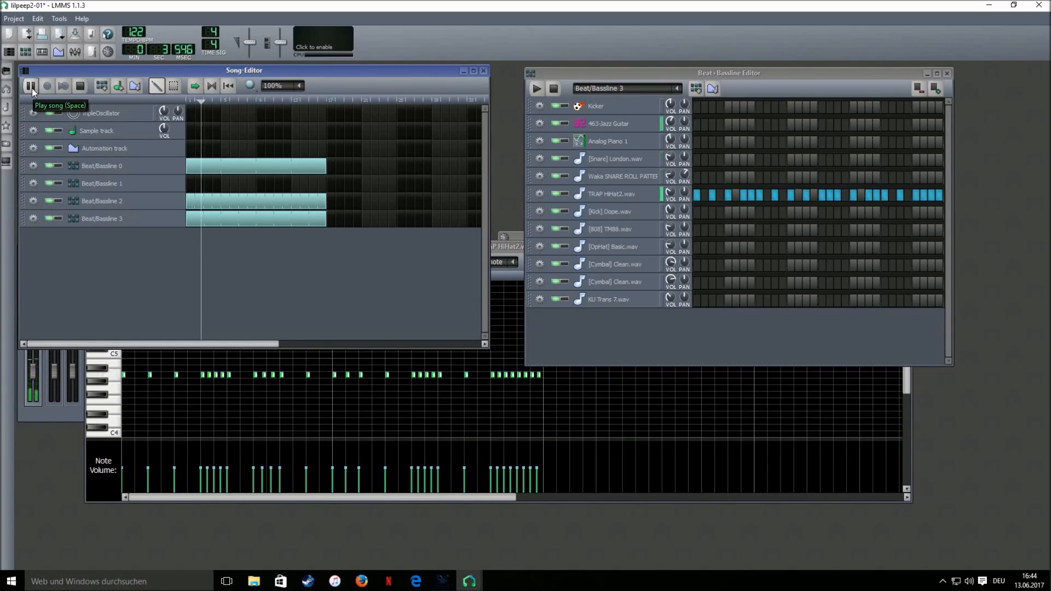
click(80, 87)
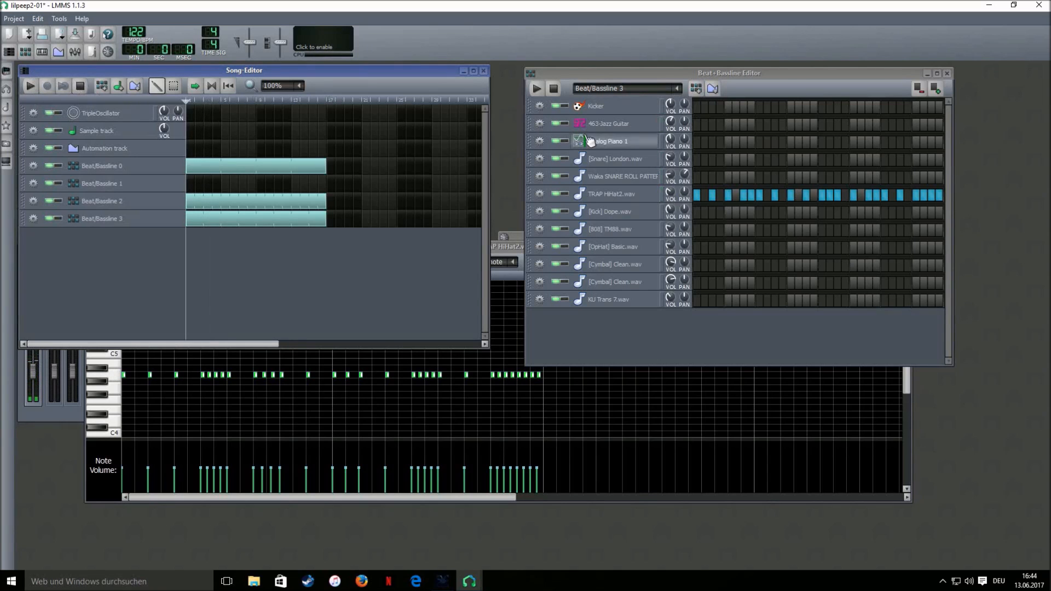
Add a new beat/bassline pattern with [OpHat] Basic.wav hits on steps 5 and 13.
click(700, 89)
click(764, 248)
click(889, 250)
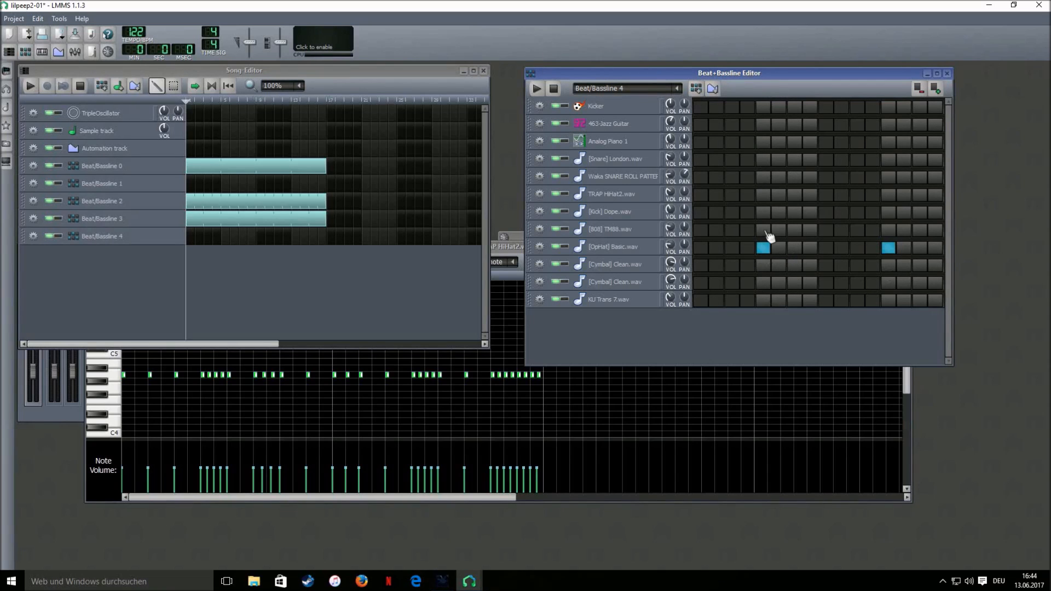
Try Beat/Bassline 4 as a 16-bar clip at the start of the playing song, then stop and remove the clip.
click(189, 239)
key(space)
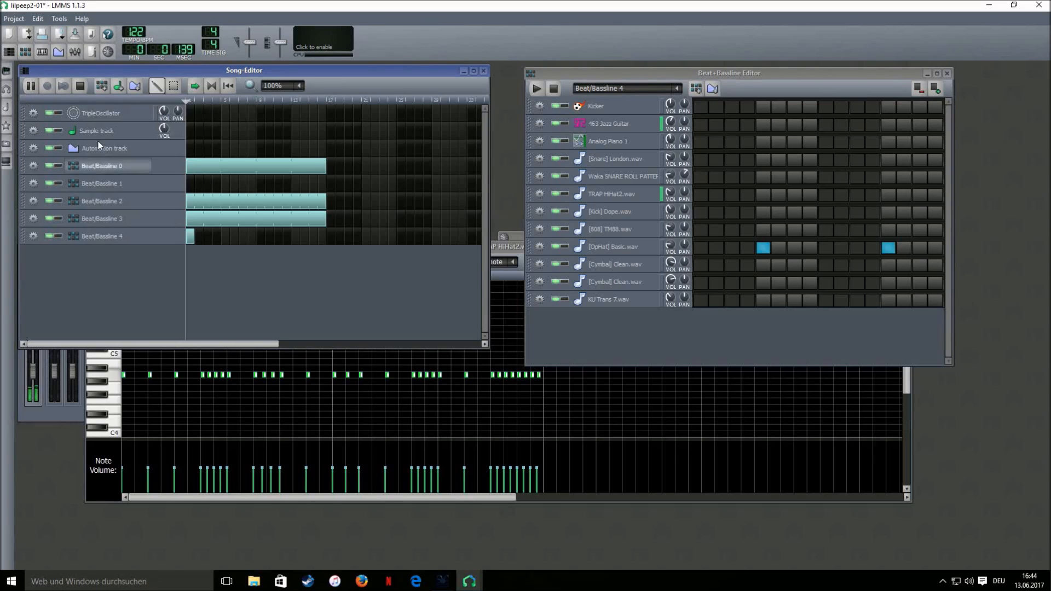
drag(194, 239, 326, 239)
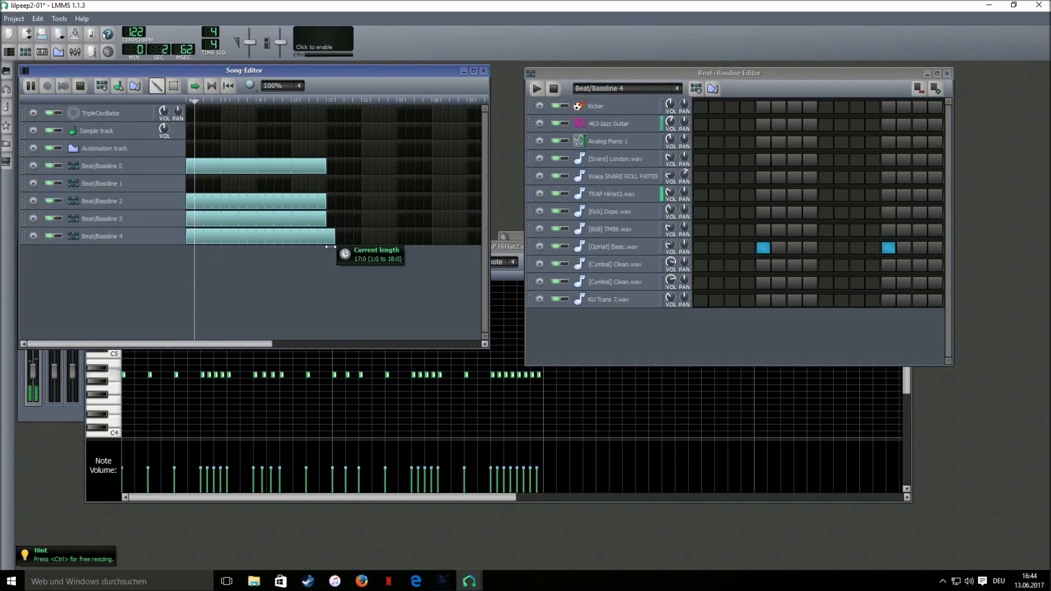
click(656, 256)
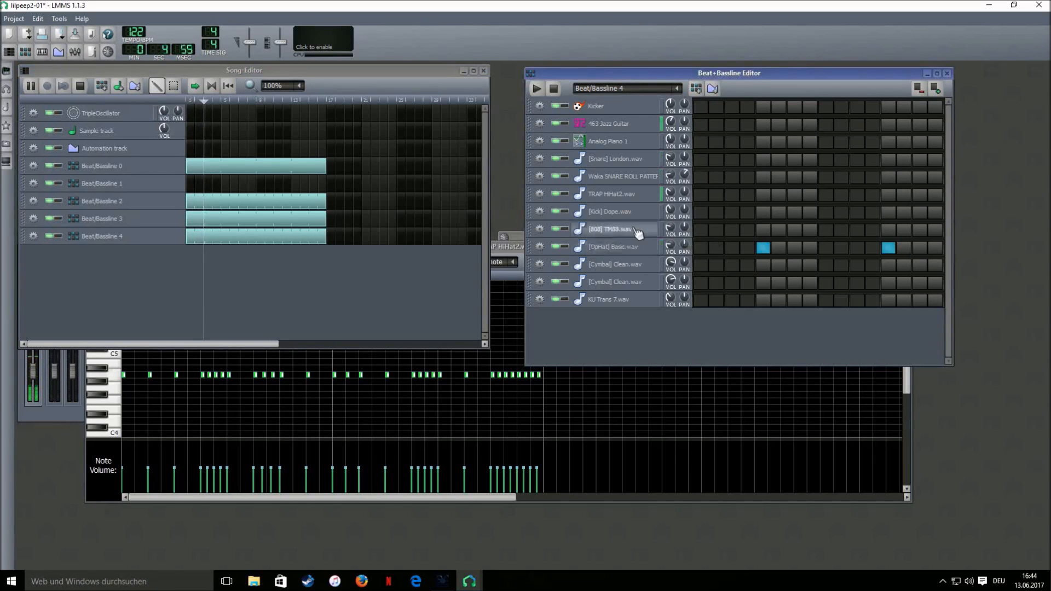
click(552, 90)
middle_click(199, 240)
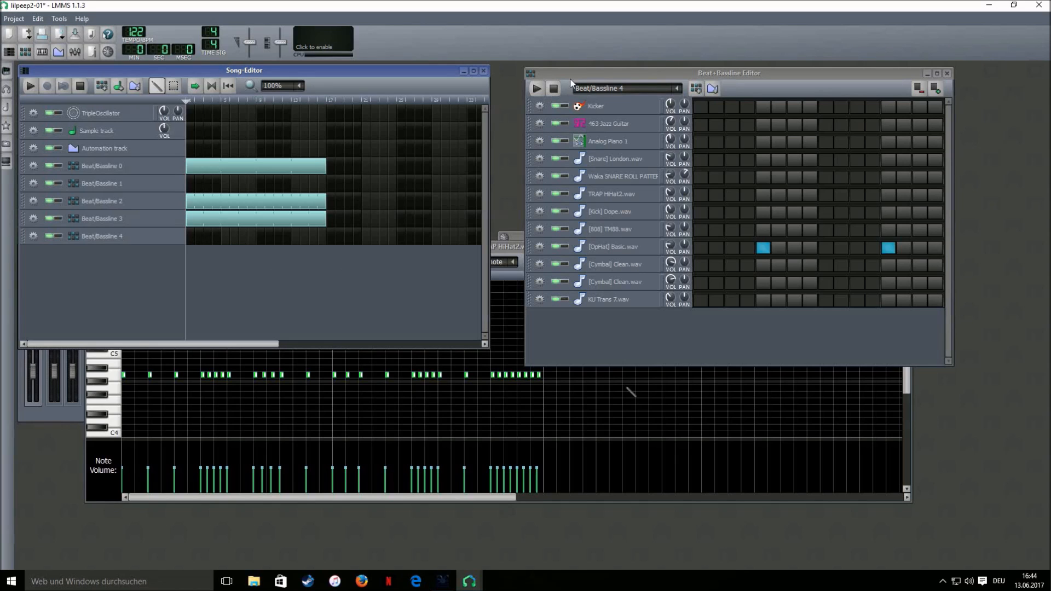
Add a new beat/bassline pattern, extend it to 64 steps and place [Kick] Dope.wav hits on steps 1, 7 and 13.
click(610, 93)
click(696, 88)
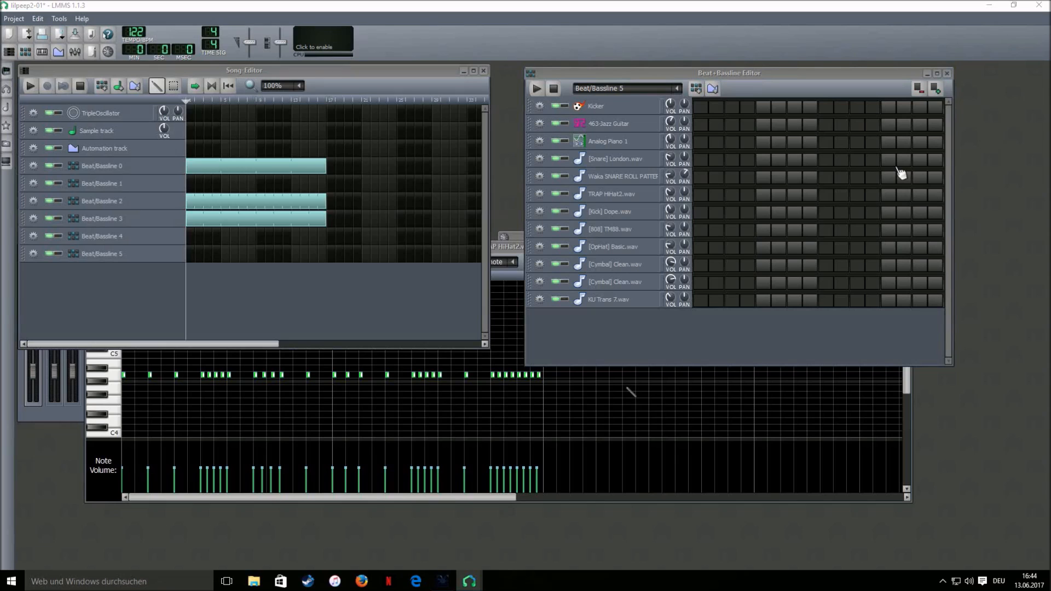
click(936, 89)
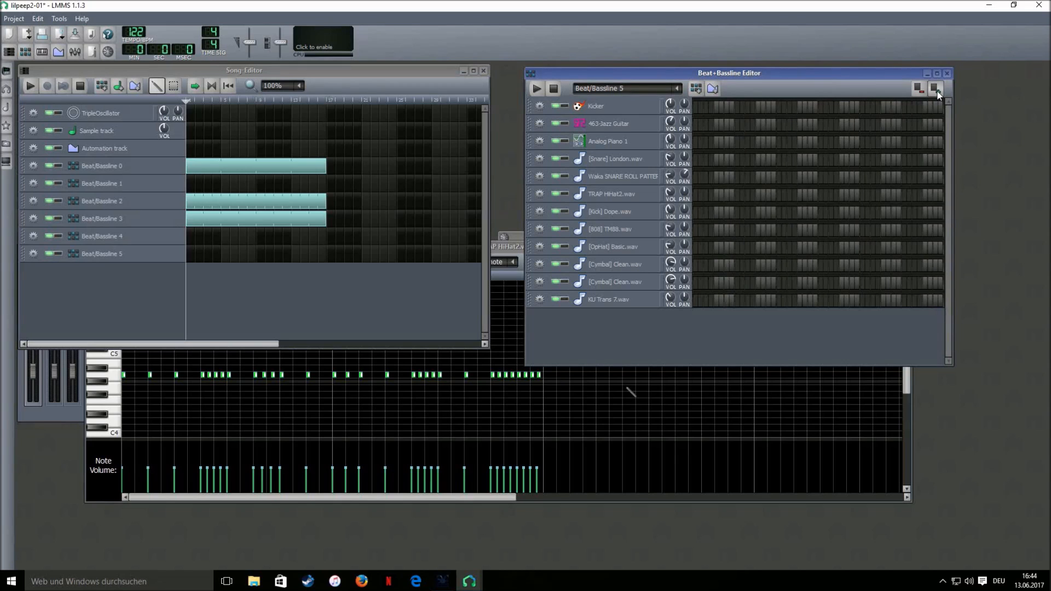
click(696, 212)
click(719, 213)
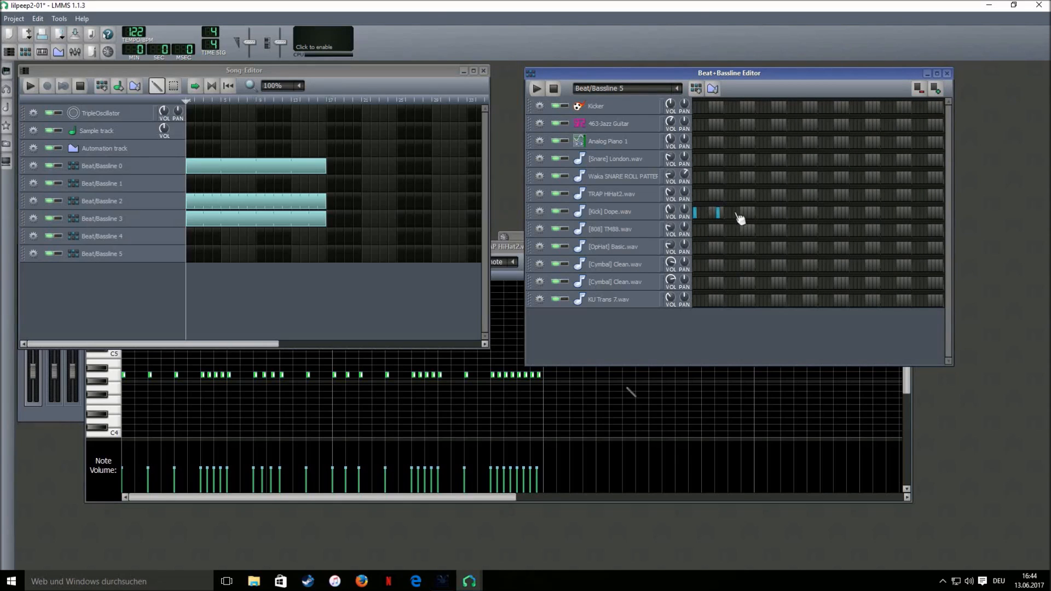
Place a Beat/Bassline 5 clip and a 16-bar Beat/Bassline 4 clip at the song start, then play the song briefly.
click(194, 257)
drag(193, 235, 326, 236)
click(31, 87)
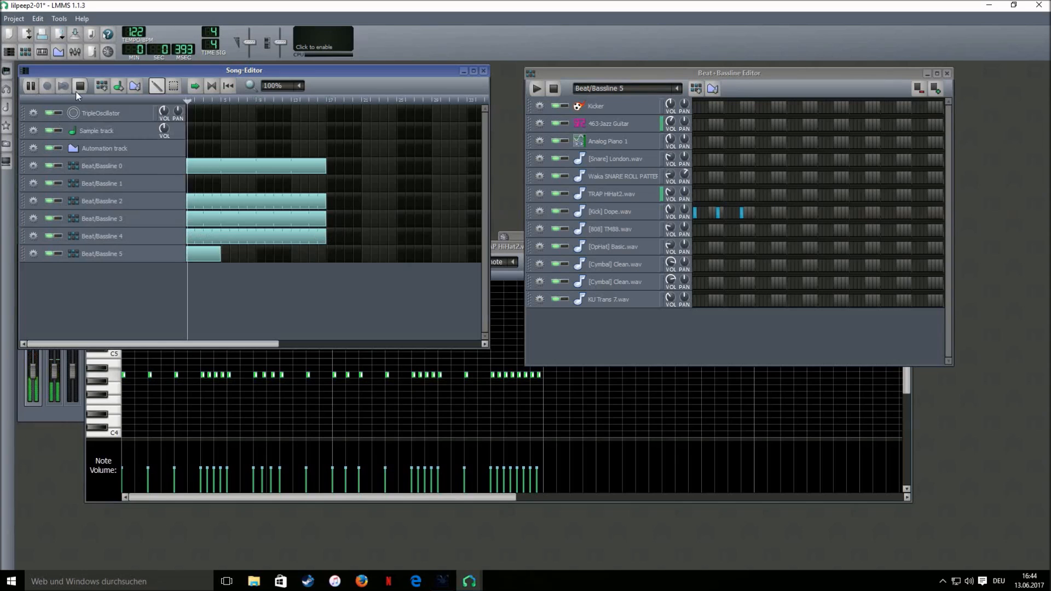
click(80, 87)
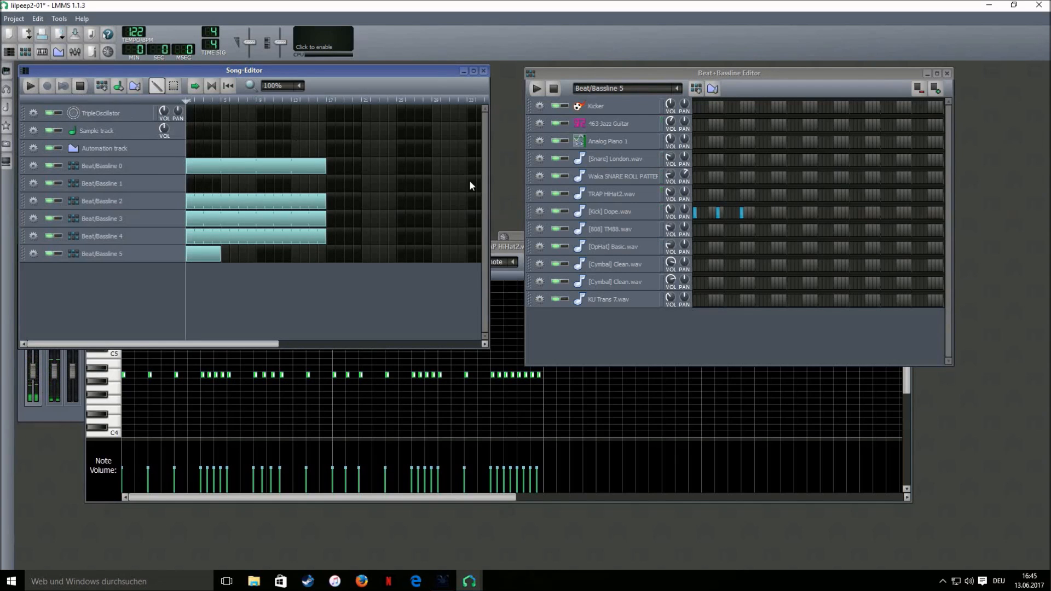
Add [Kick] Dope.wav hits on steps 19, 21, 29 and 33 of Beat/Bassline 5.
click(767, 214)
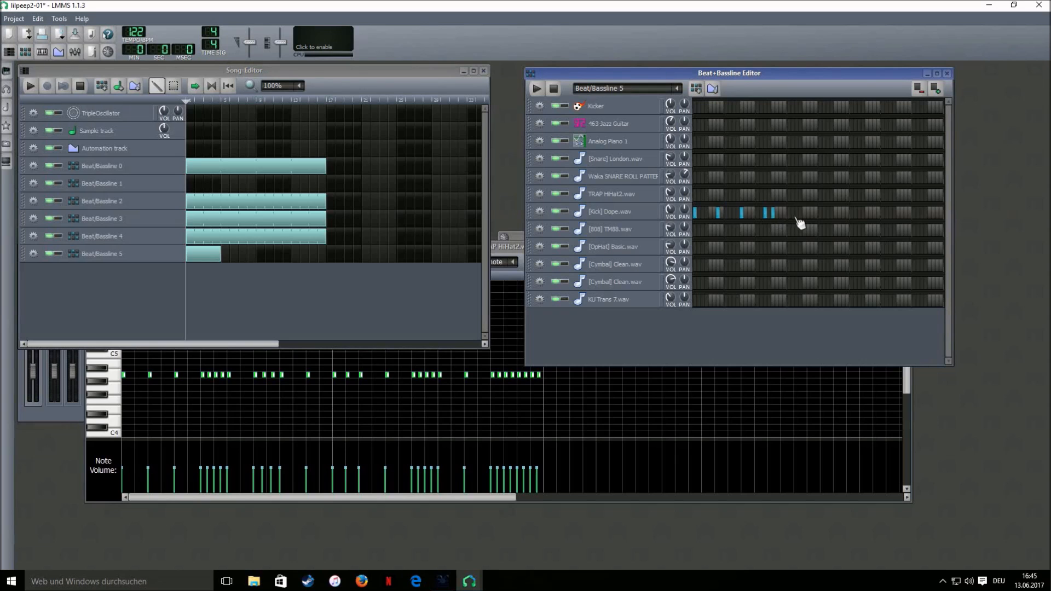
click(804, 213)
click(820, 213)
Play the song while extending the Beat/Bassline 5 clip to 16 bars, then stop playback.
click(69, 114)
key(space)
drag(221, 256, 324, 266)
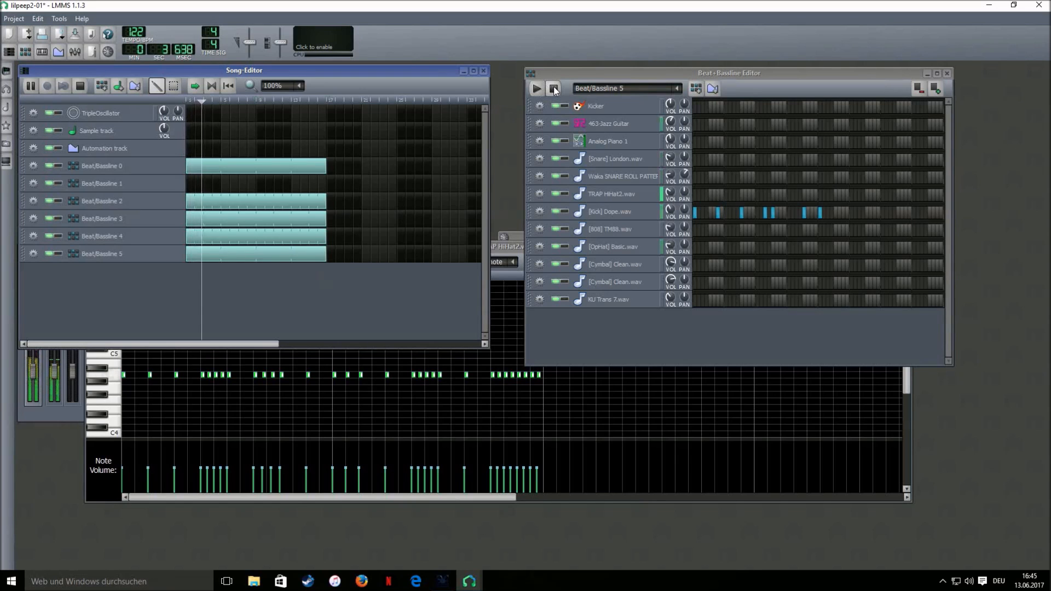
click(554, 89)
Add kick hits on steps 39, 45, 51, 53, 59, 61 and 63, then play the song to check the kick pattern.
click(845, 213)
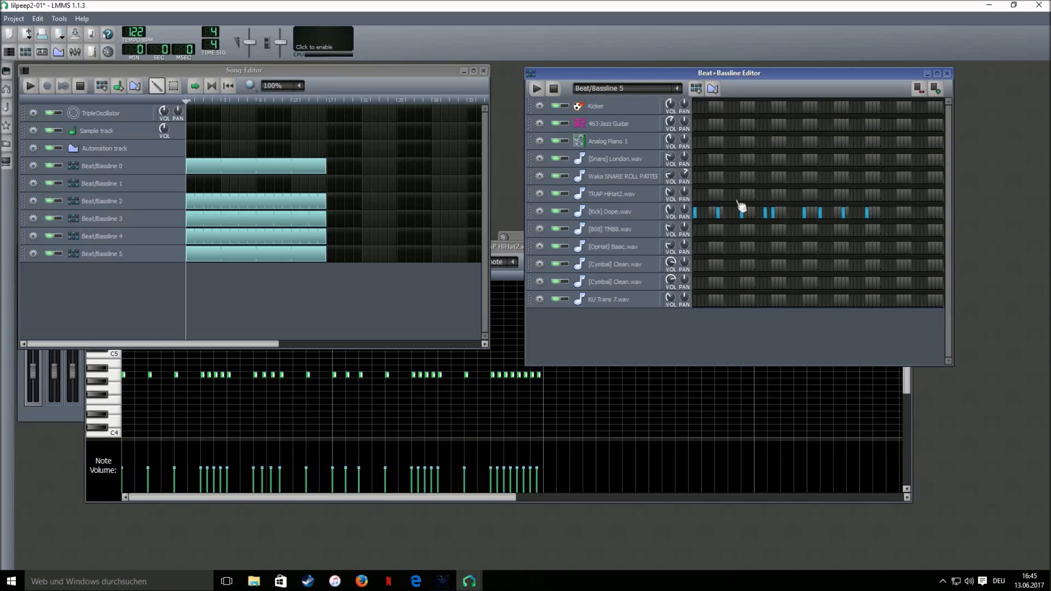
click(891, 214)
click(919, 213)
click(28, 86)
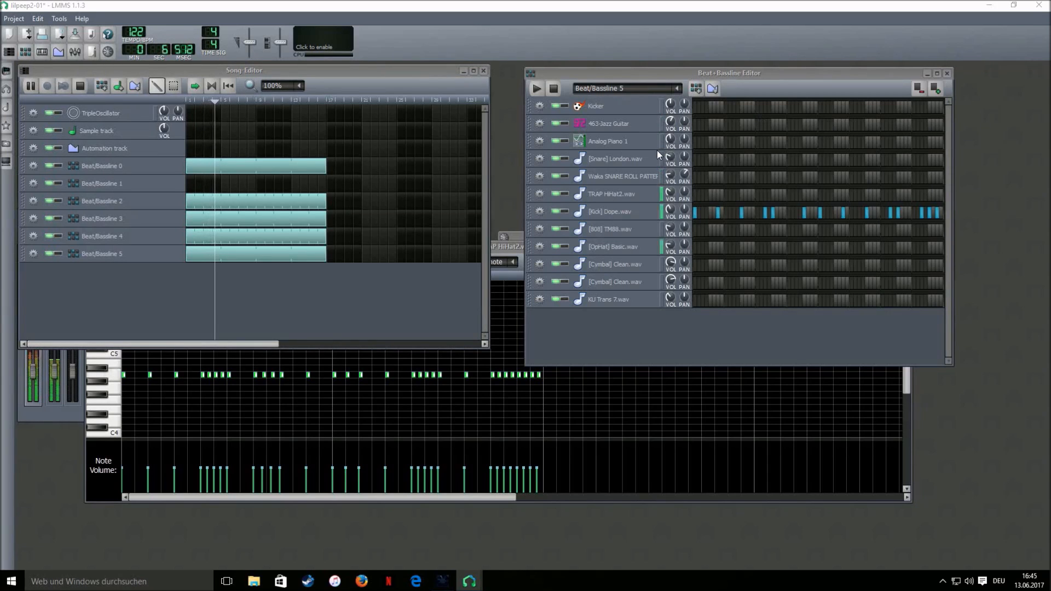
click(553, 91)
Add a new beat/bassline pattern and open its [808] TM88.wav track in the piano roll at 100% zoom and 1/16 quantization.
click(697, 89)
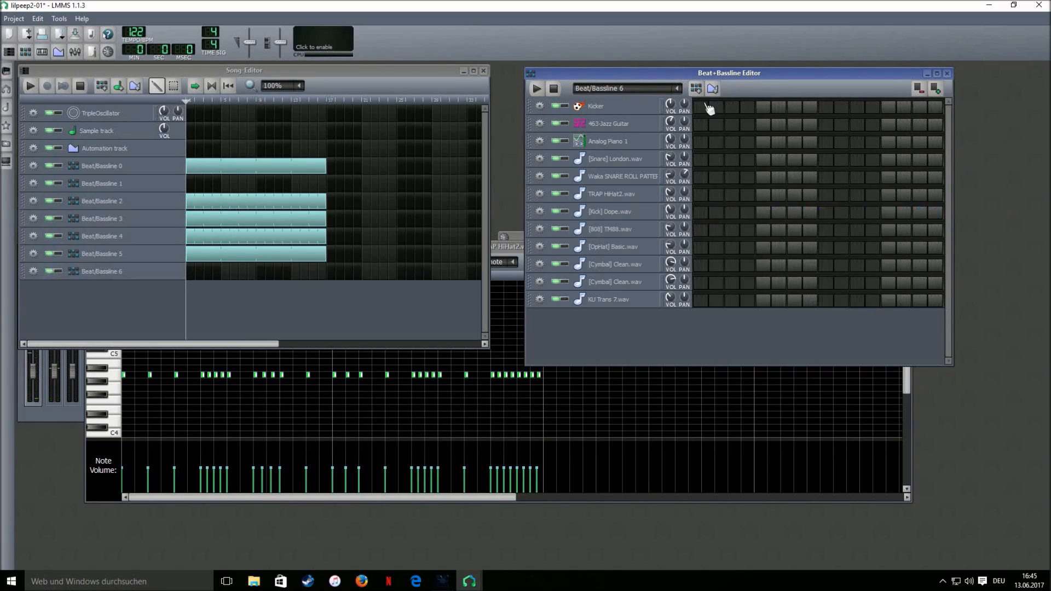
right_click(705, 233)
click(716, 238)
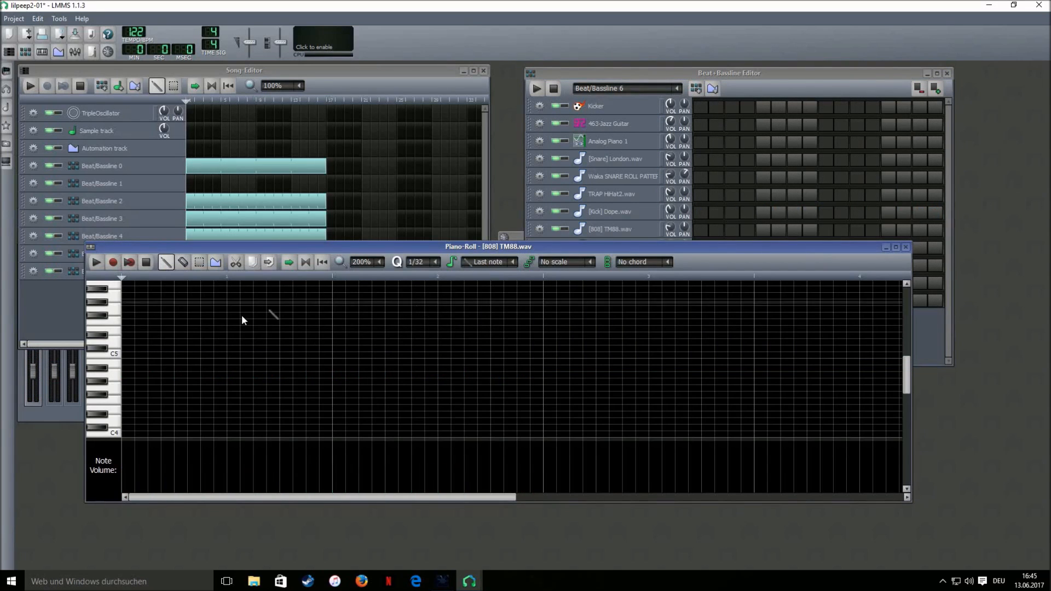
scroll(414, 270, up, 1)
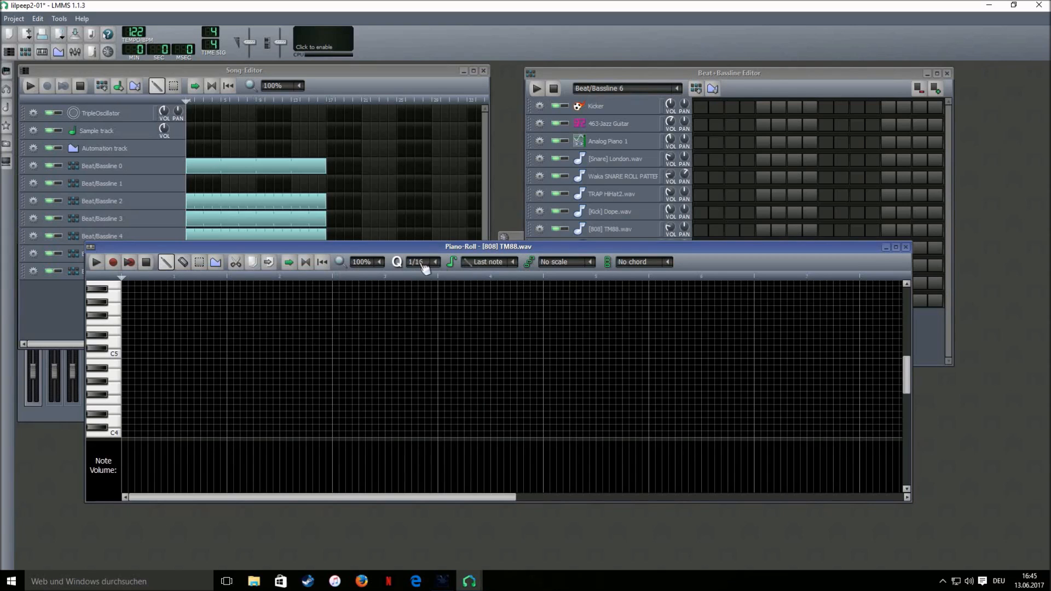
Draw a 1/1 808 note at the start of bar 1, move it to C5 and shorten it to six sixteenths.
click(202, 389)
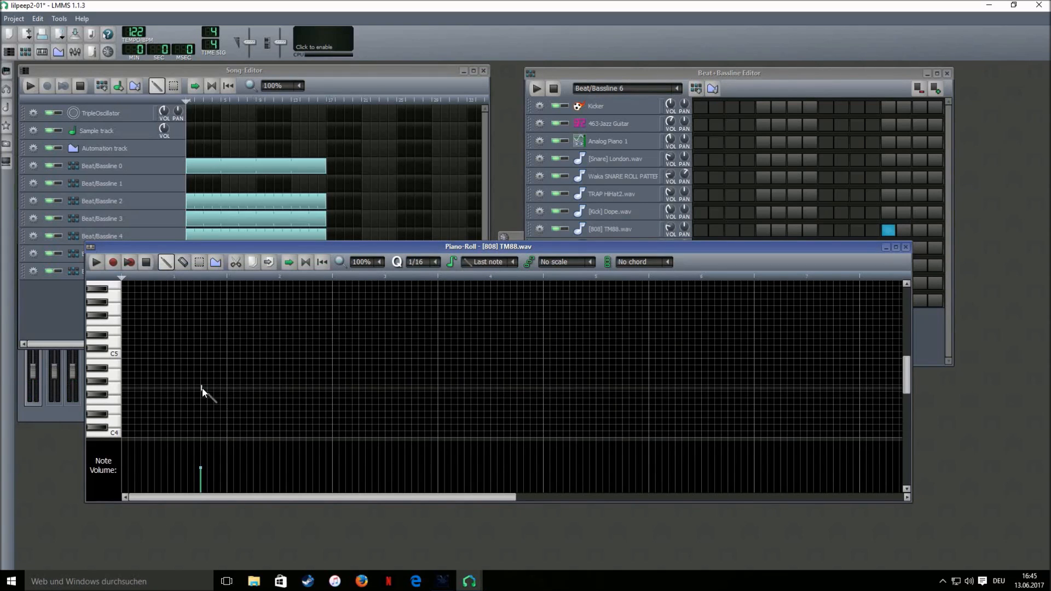
right_click(201, 391)
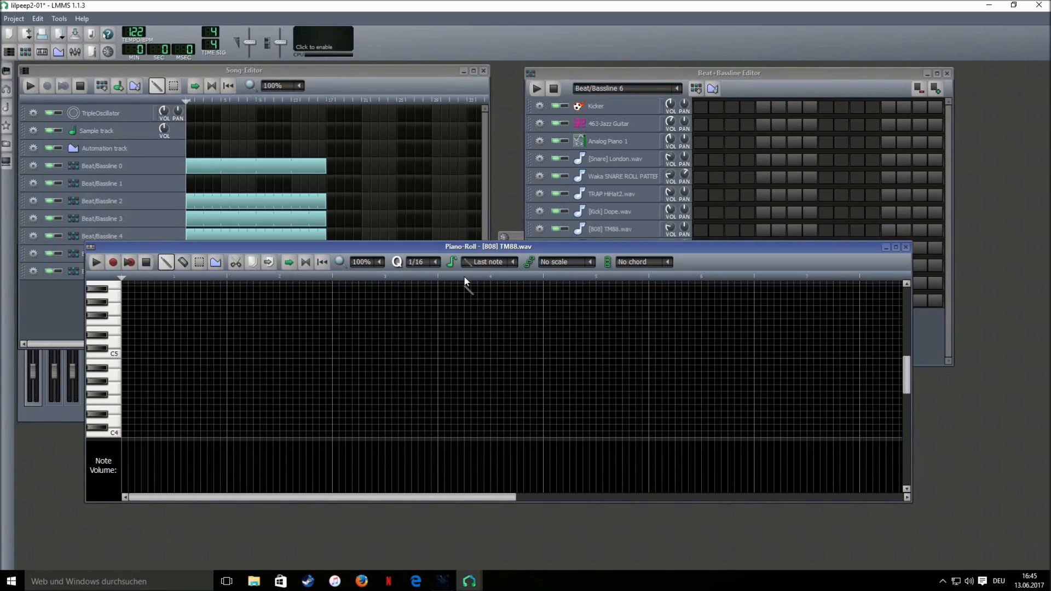
scroll(481, 269, down, 1)
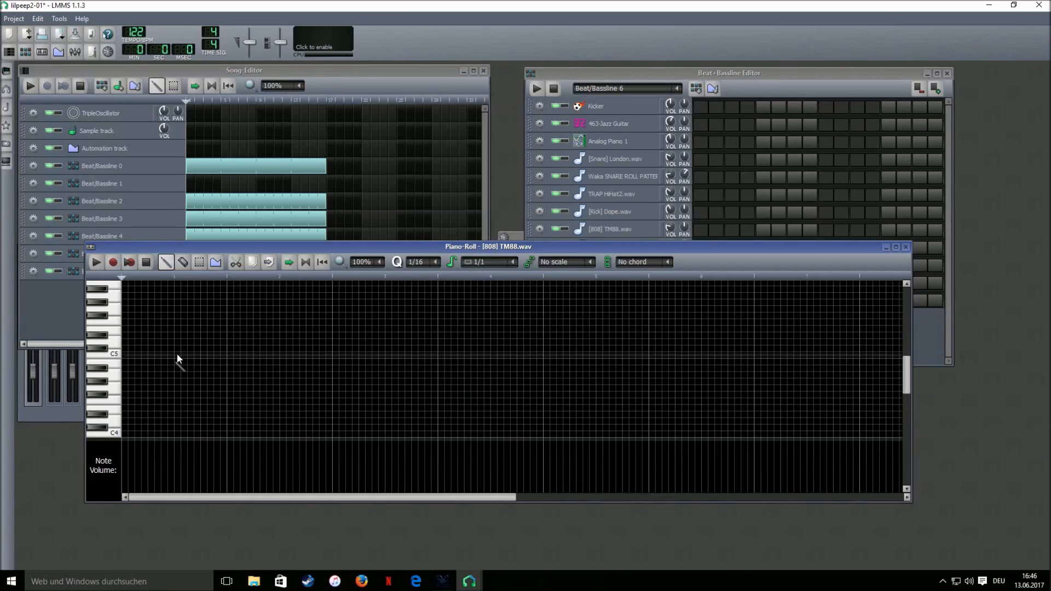
click(125, 368)
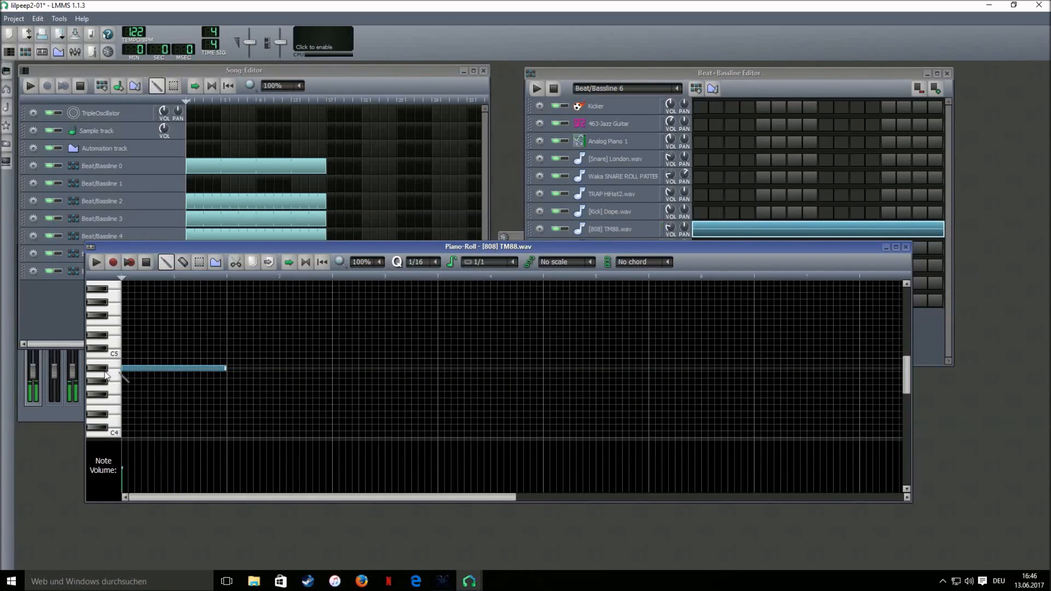
scroll(478, 268, up, 1)
drag(185, 366, 191, 357)
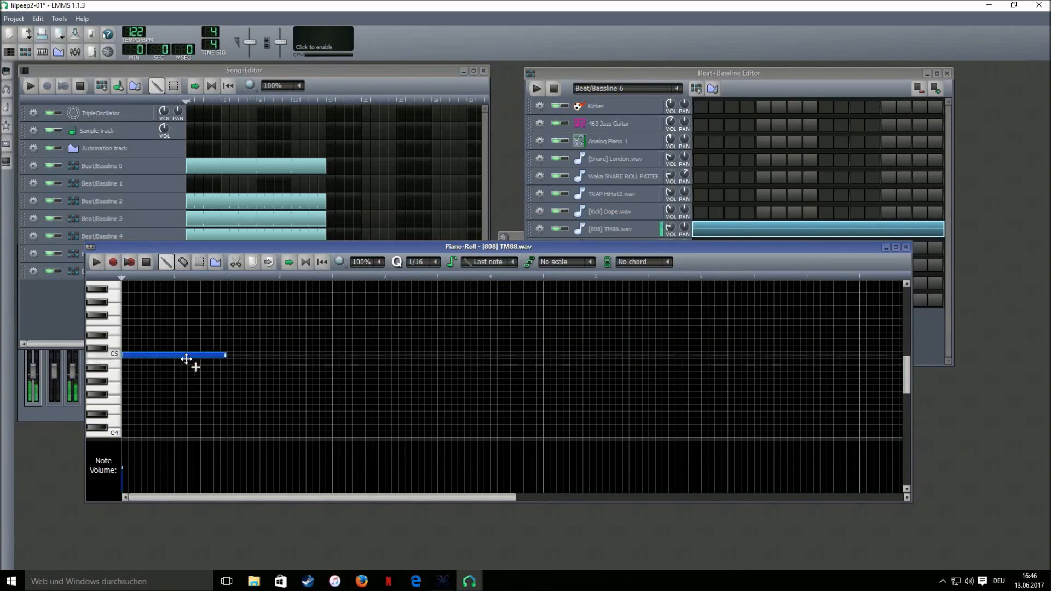
click(1050, 313)
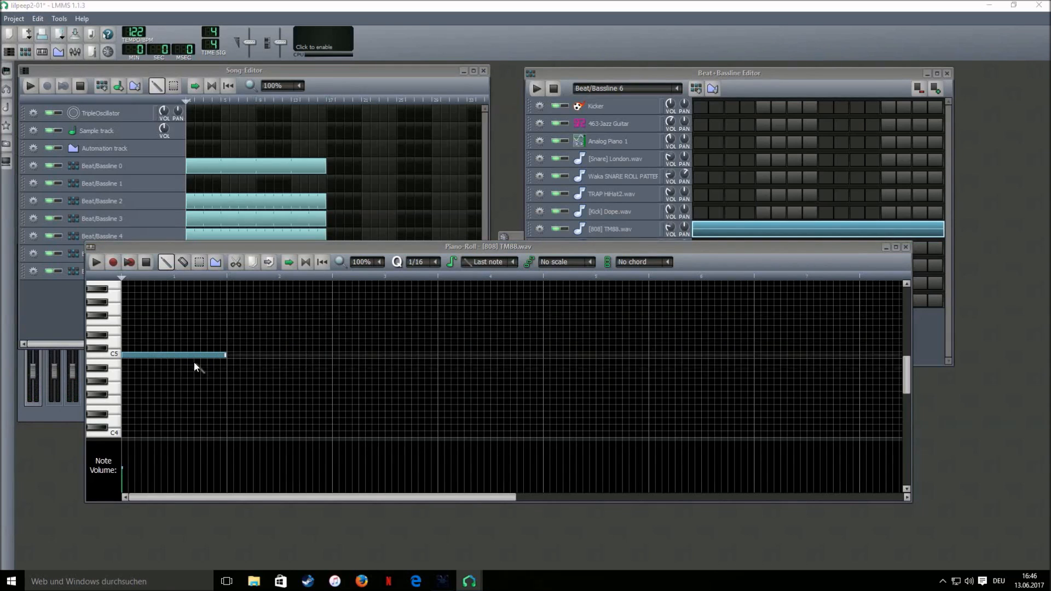
drag(225, 358, 159, 356)
Examine the notes of the 463-Jazz Guitar melody in Beat/Bassline 0.
click(104, 165)
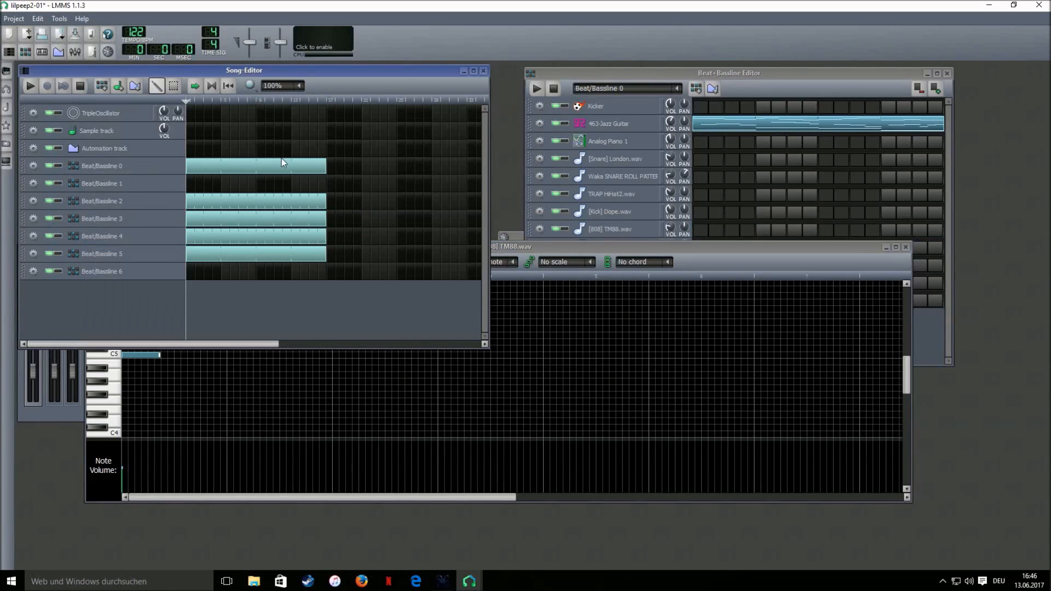
double_click(733, 124)
scroll(293, 355, down, 3)
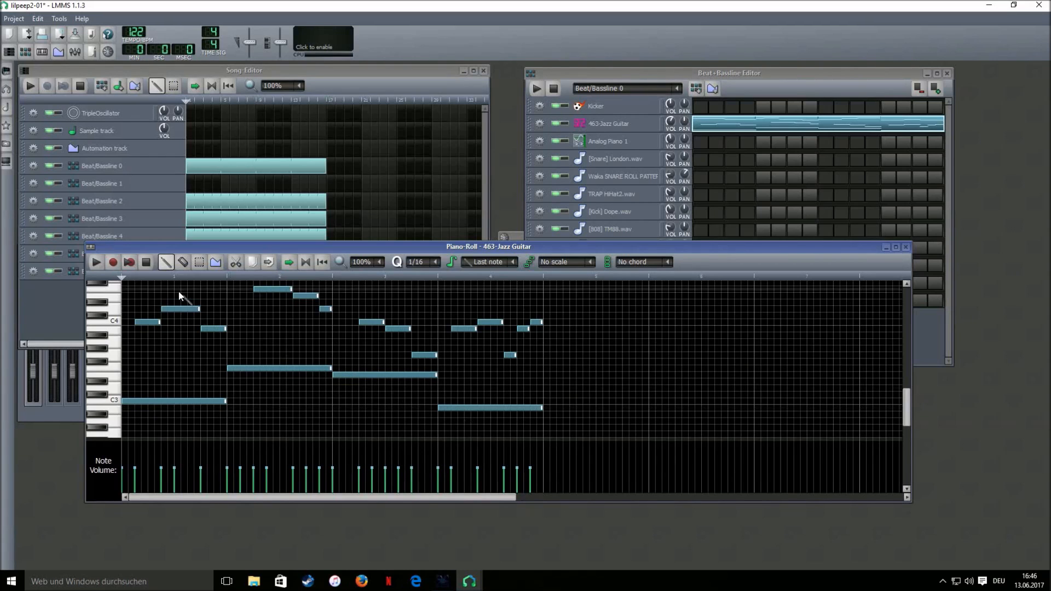
In the [808] TM88.wav notes of Beat/Bassline 6, add two more six-sixteenth C5 notes directly after the first.
click(47, 315)
click(131, 271)
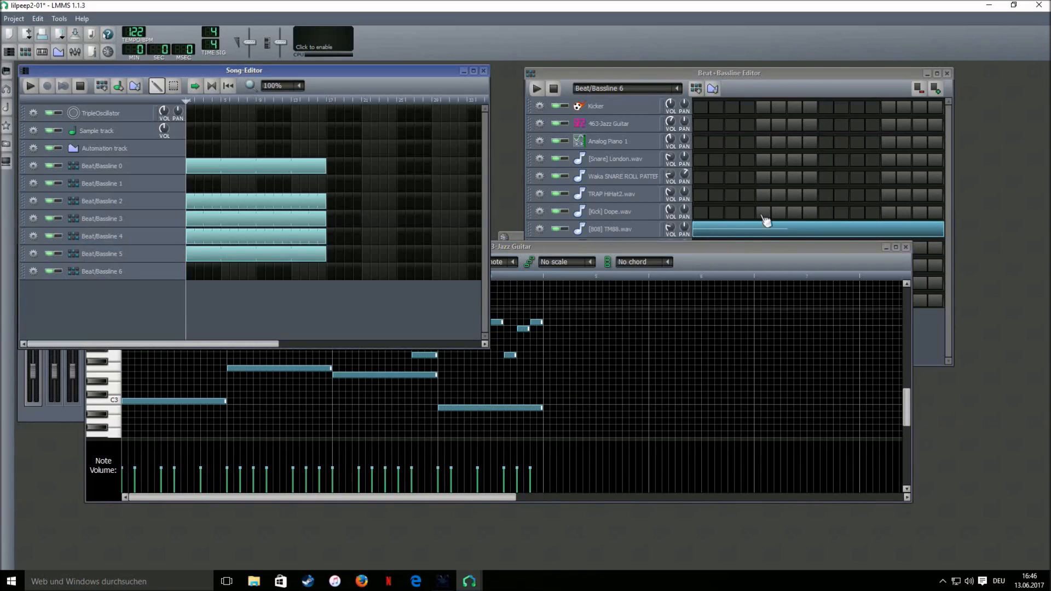
click(600, 86)
right_click(737, 236)
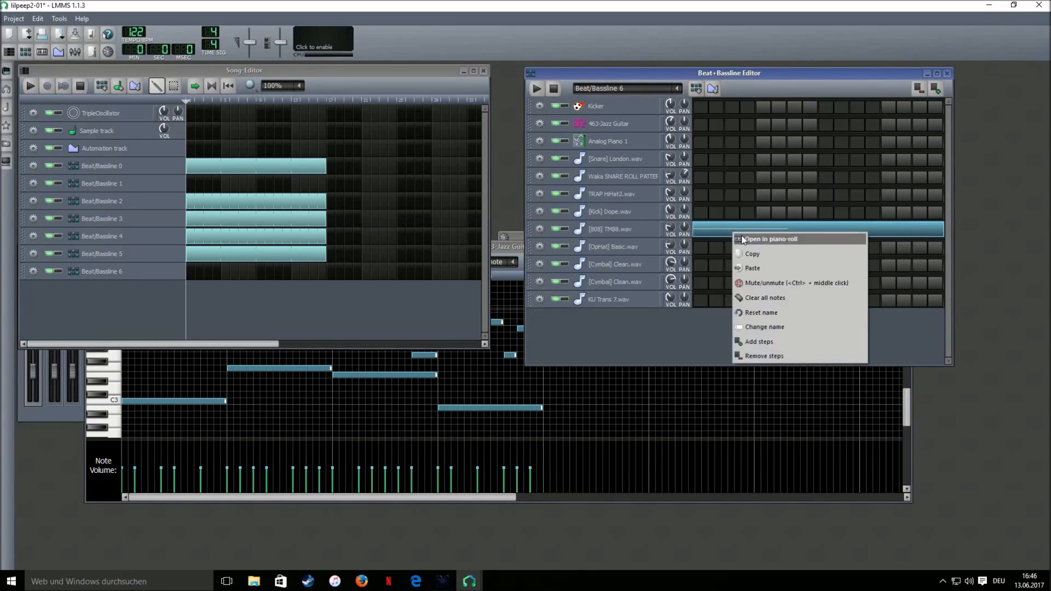
click(750, 238)
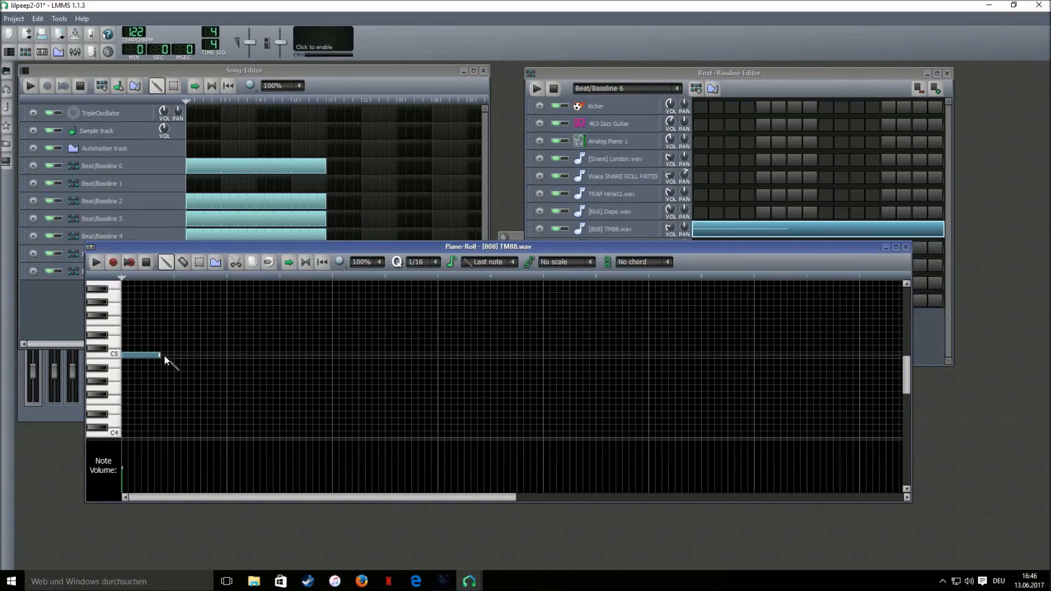
click(165, 356)
click(204, 357)
Place Beat/Bassline 6 as a 16-bar clip at the song start and play the song briefly.
click(72, 315)
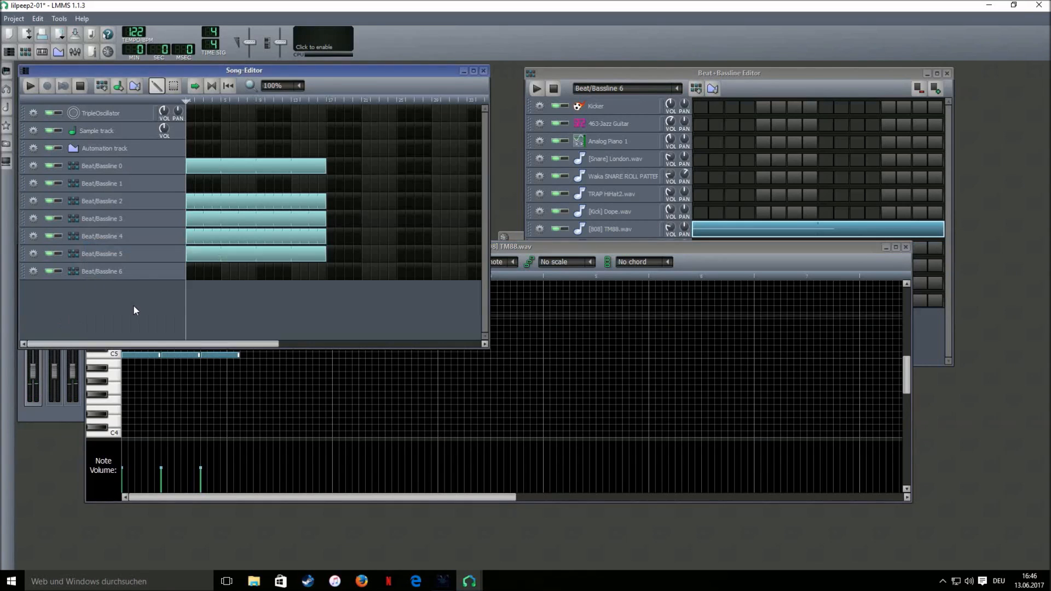
drag(203, 271, 327, 273)
click(31, 87)
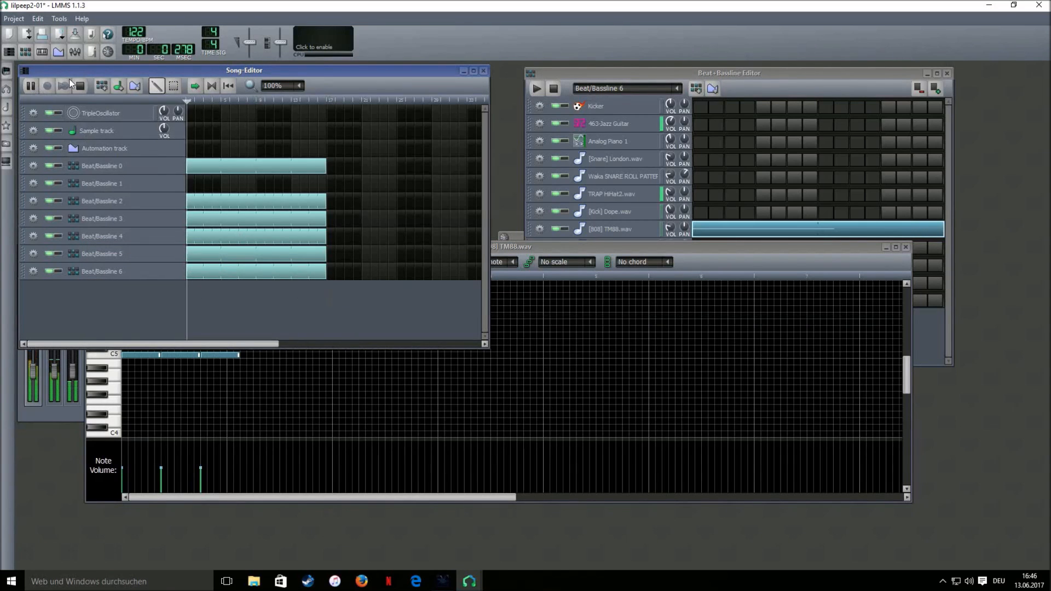
click(80, 88)
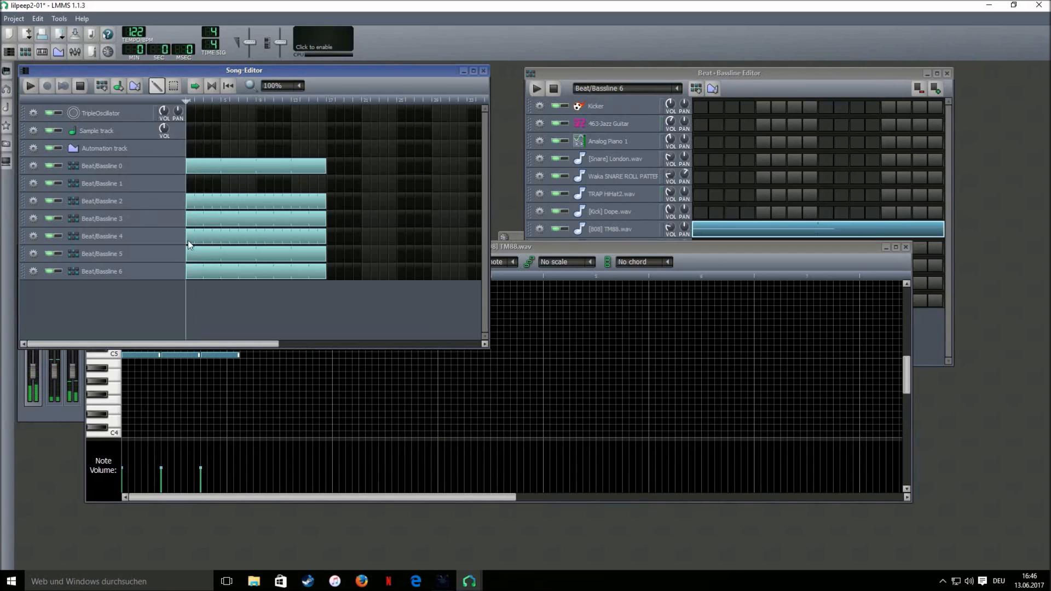
Add a C5 808 note two sixteenths long directly after the third note.
click(552, 260)
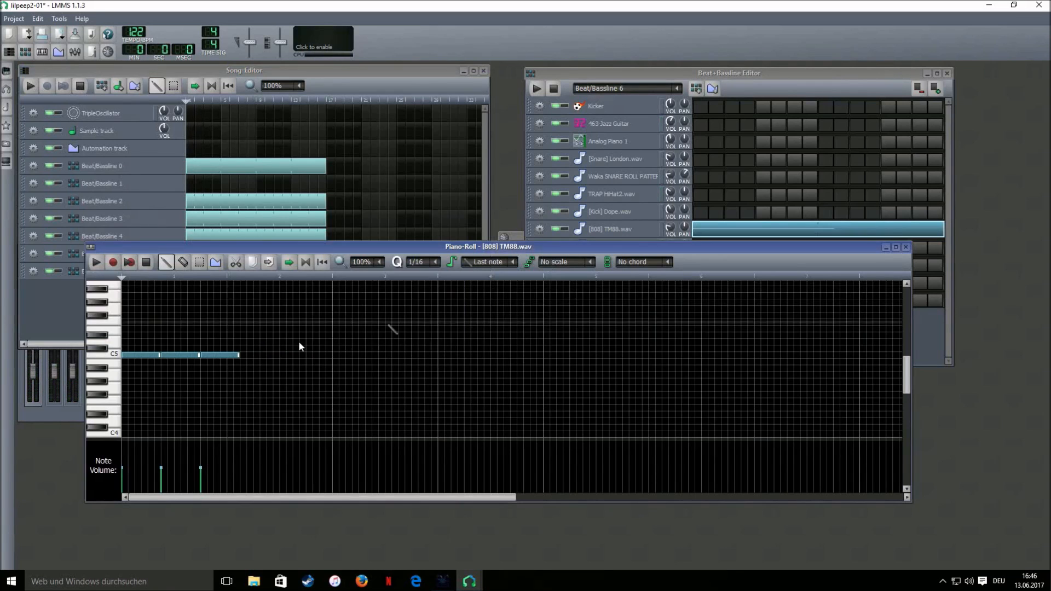
click(247, 355)
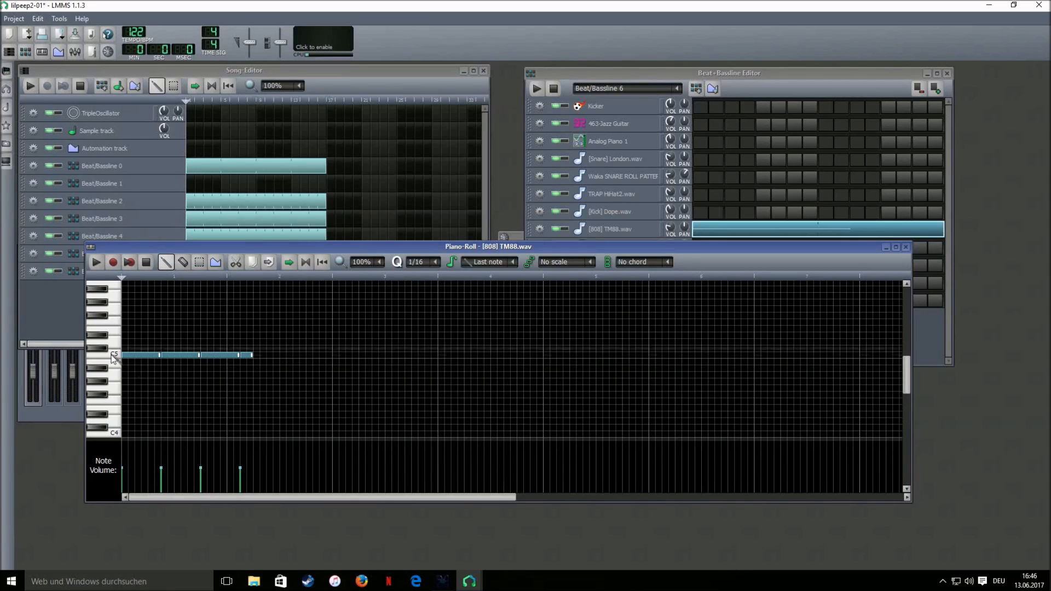
Compare the kick hits in Beat/Bassline 5 with the 808 notes in Beat/Bassline 6, moving the piano roll slightly out of the way.
click(68, 314)
click(113, 258)
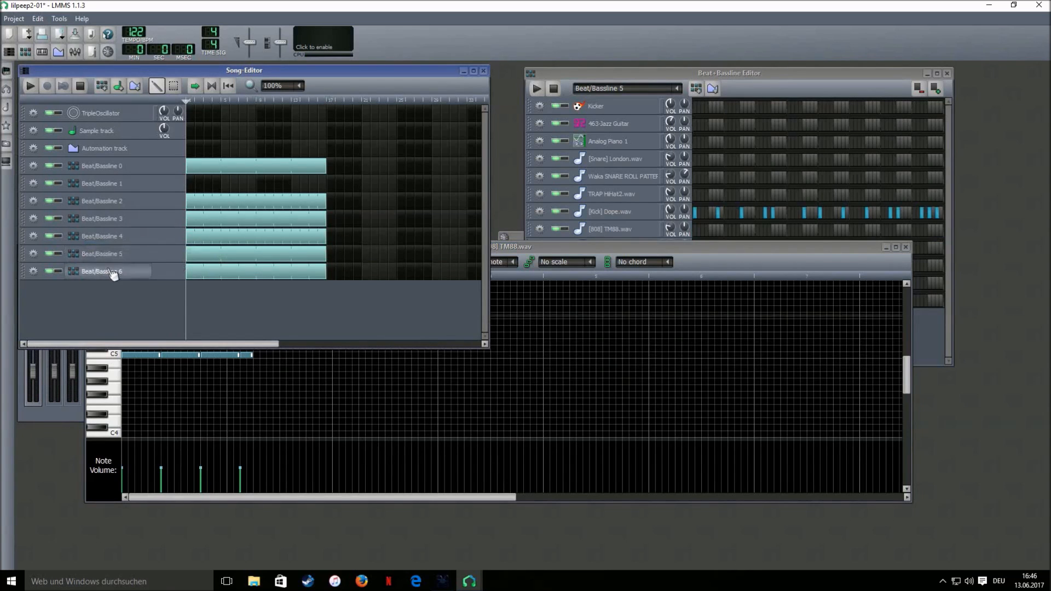
click(113, 272)
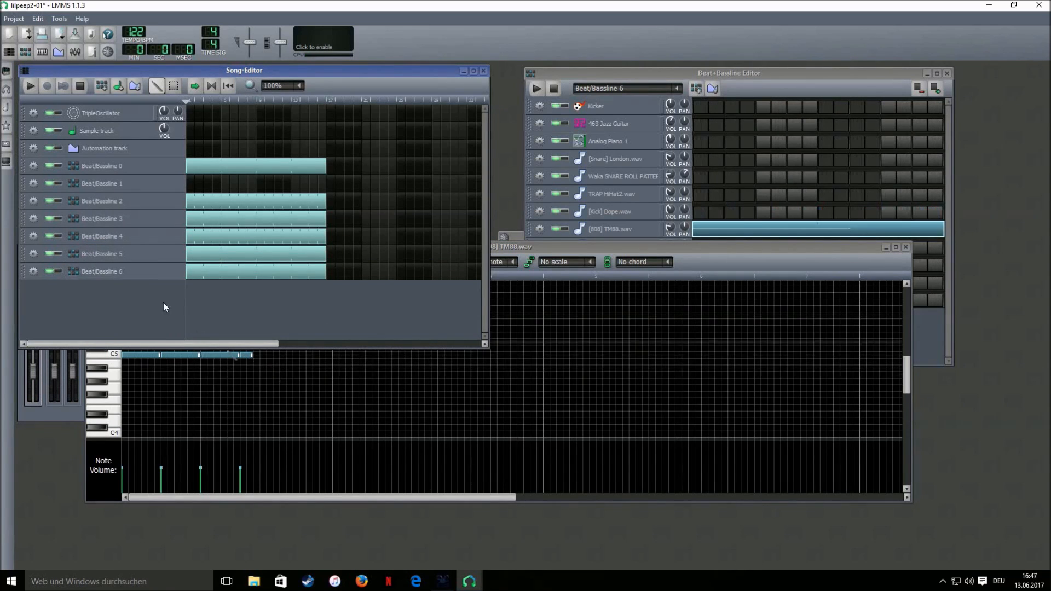
click(126, 254)
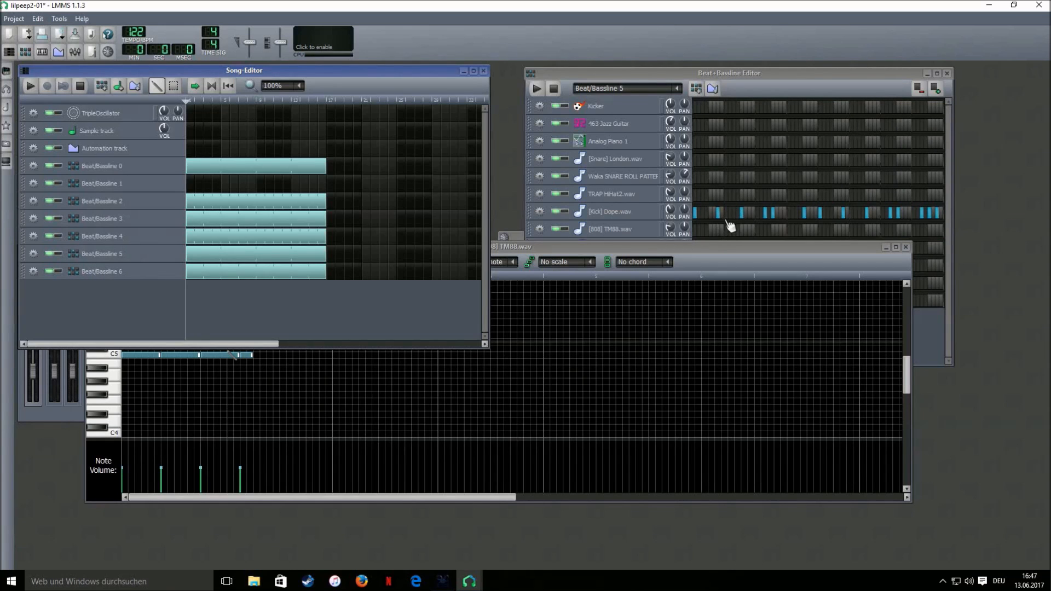
drag(706, 248, 716, 264)
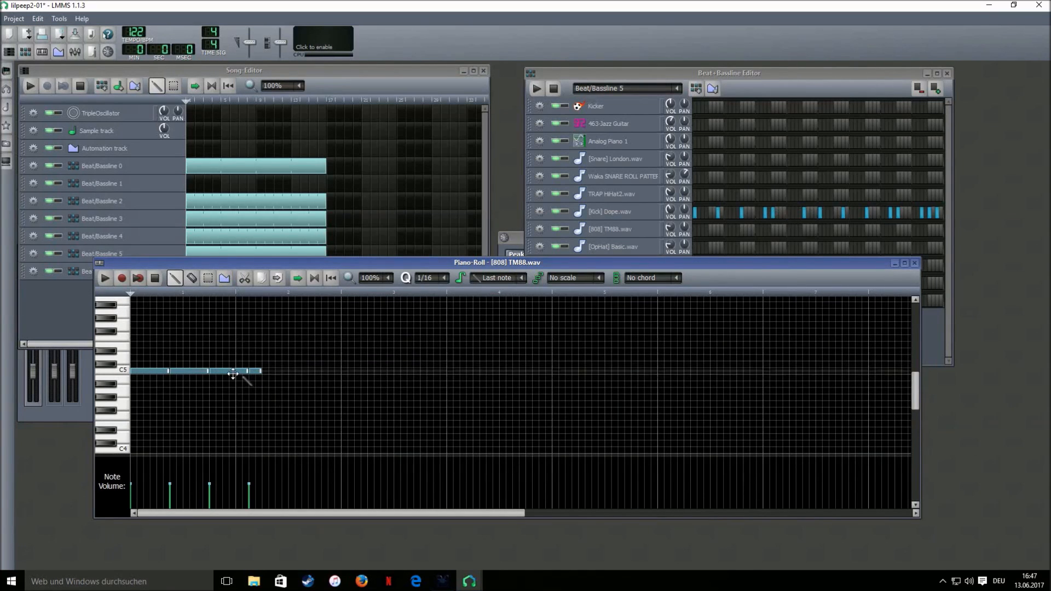
click(57, 323)
click(104, 272)
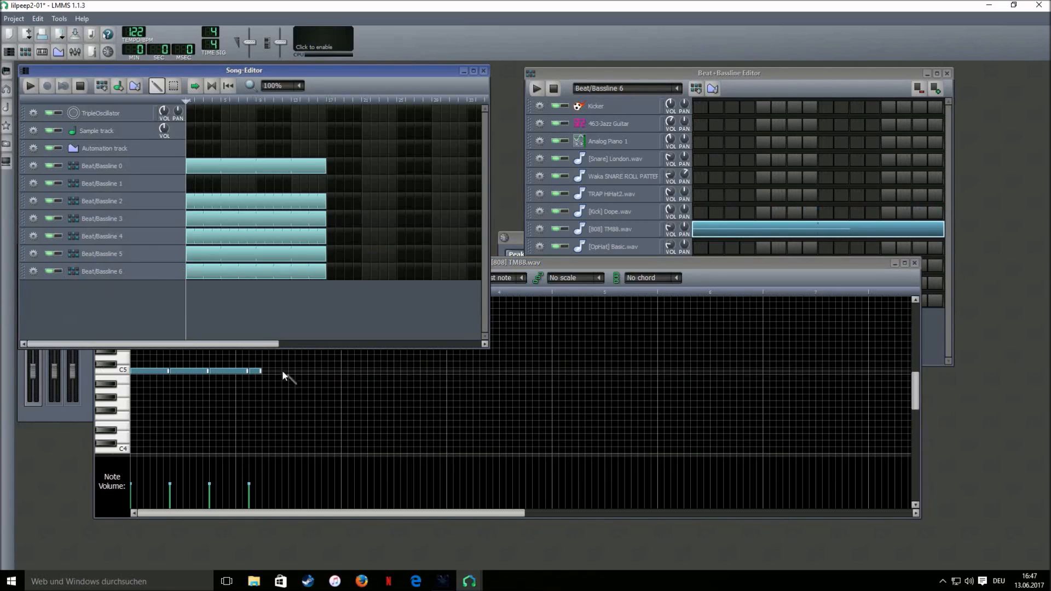
Add an F5 808 note two sixteenths long directly after the last C5 note.
click(512, 268)
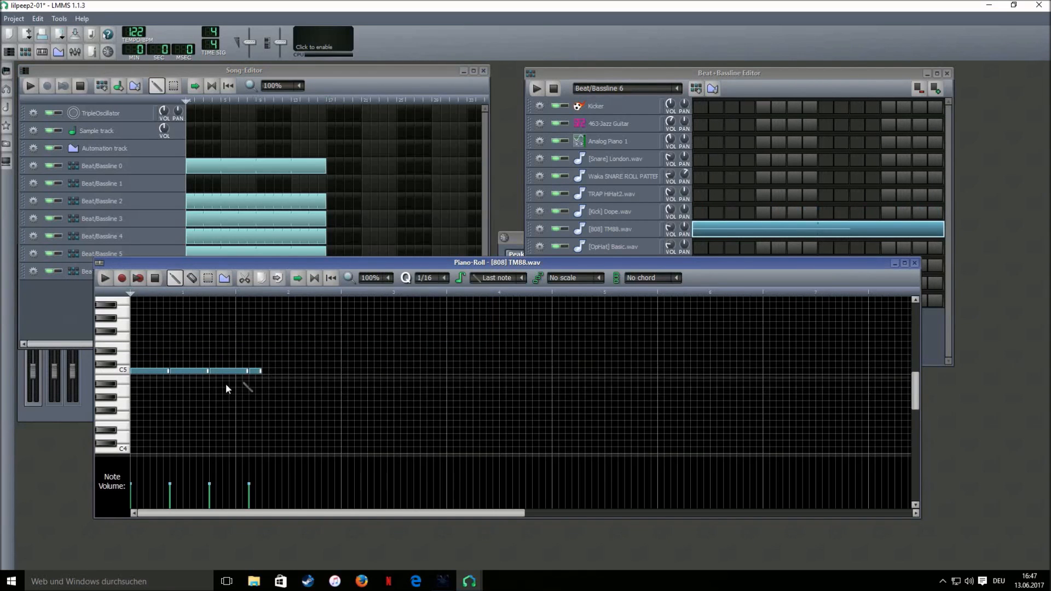
click(272, 339)
drag(262, 337, 264, 338)
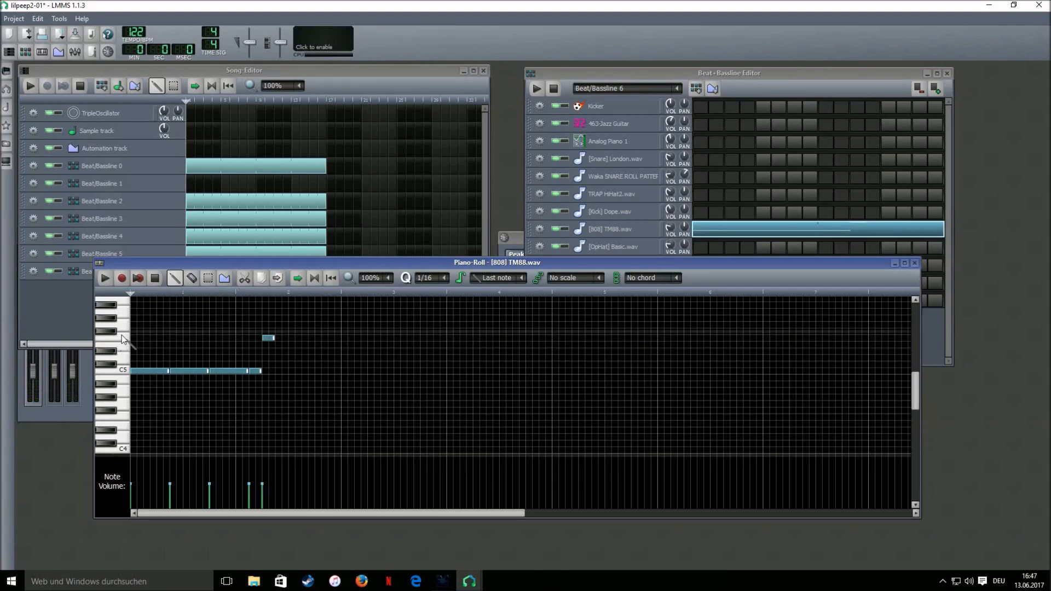
Examine the jazz guitar melody of Beat/Bassline 0 in the piano roll, then reopen the 808 pattern of Beat/Bassline 6.
click(102, 166)
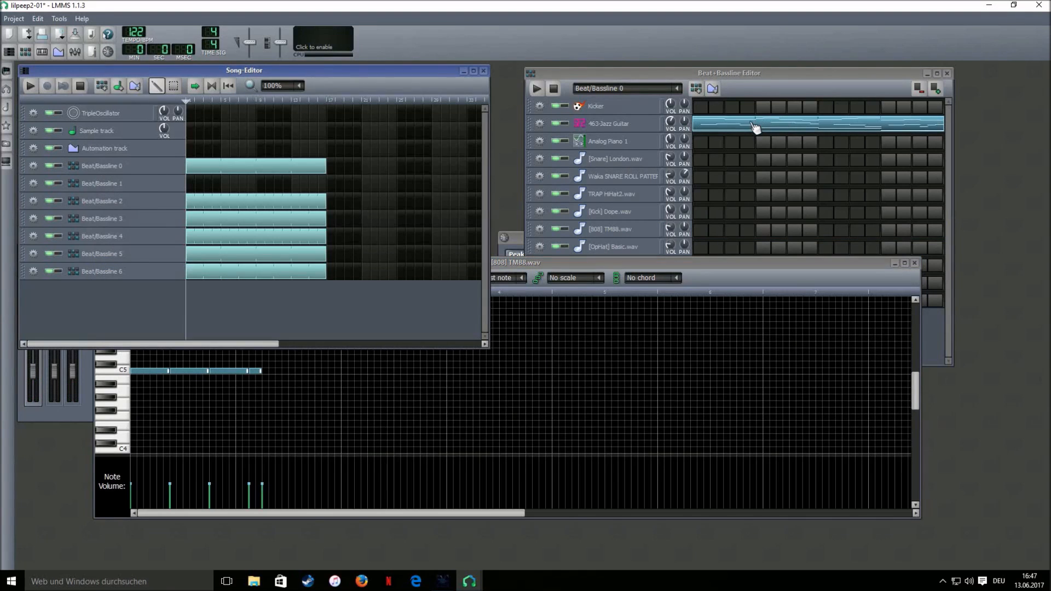
right_click(757, 128)
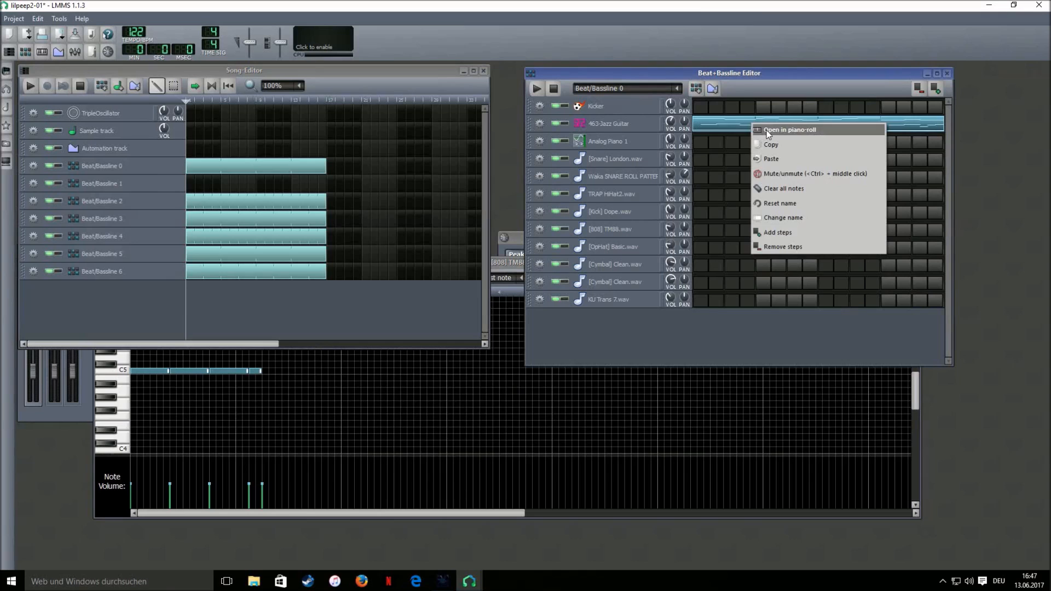
click(788, 130)
scroll(317, 384, down, 2)
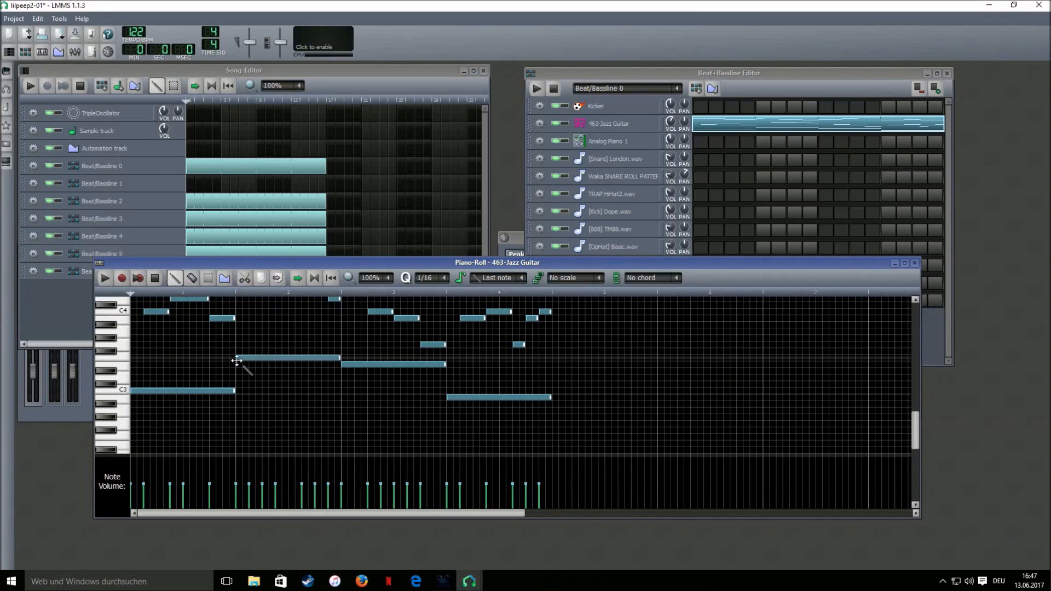
click(70, 271)
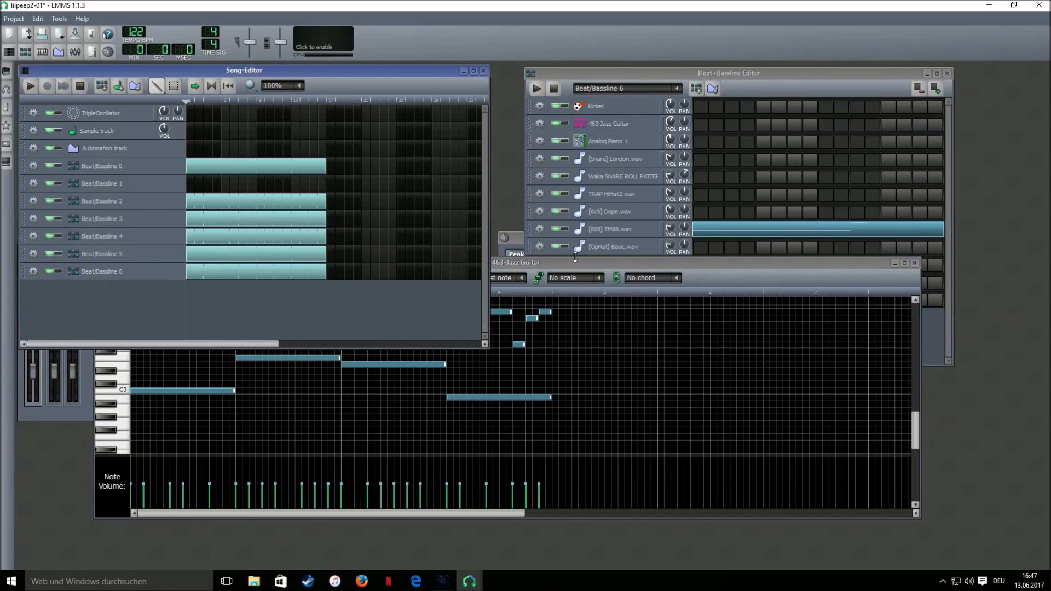
right_click(730, 230)
click(758, 233)
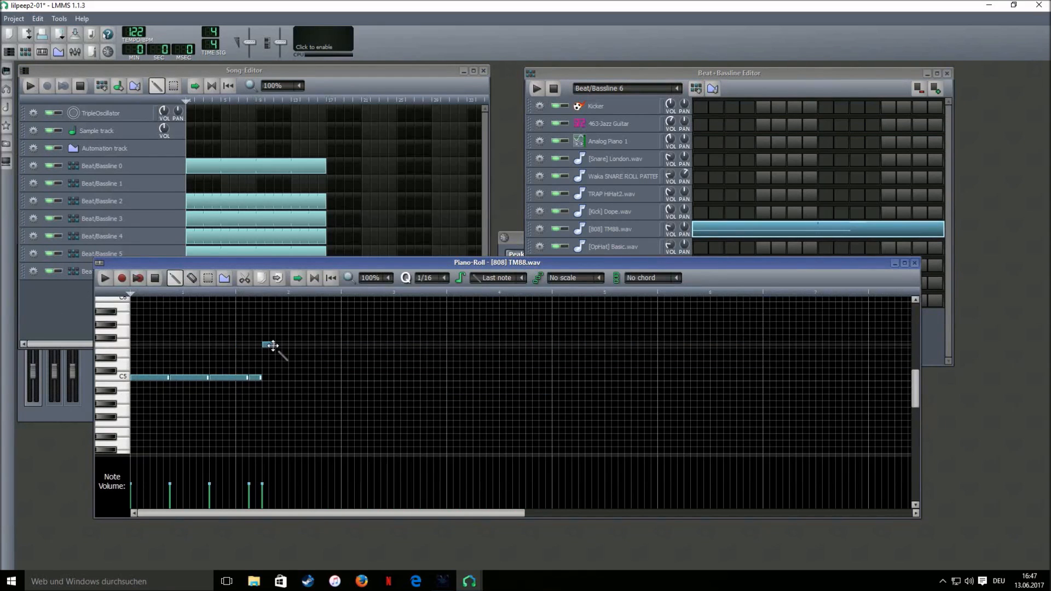
Lengthen the F5 808 note to eight sixteenths and follow it with another F5 note four sixteenths long, ending bar 2.
drag(274, 345, 366, 348)
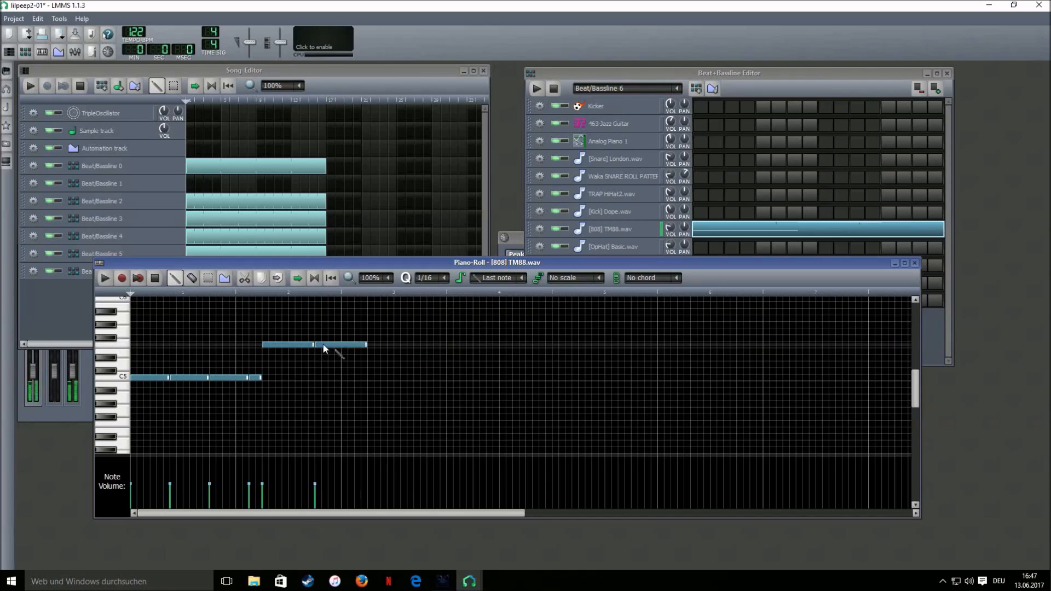
click(77, 324)
click(30, 86)
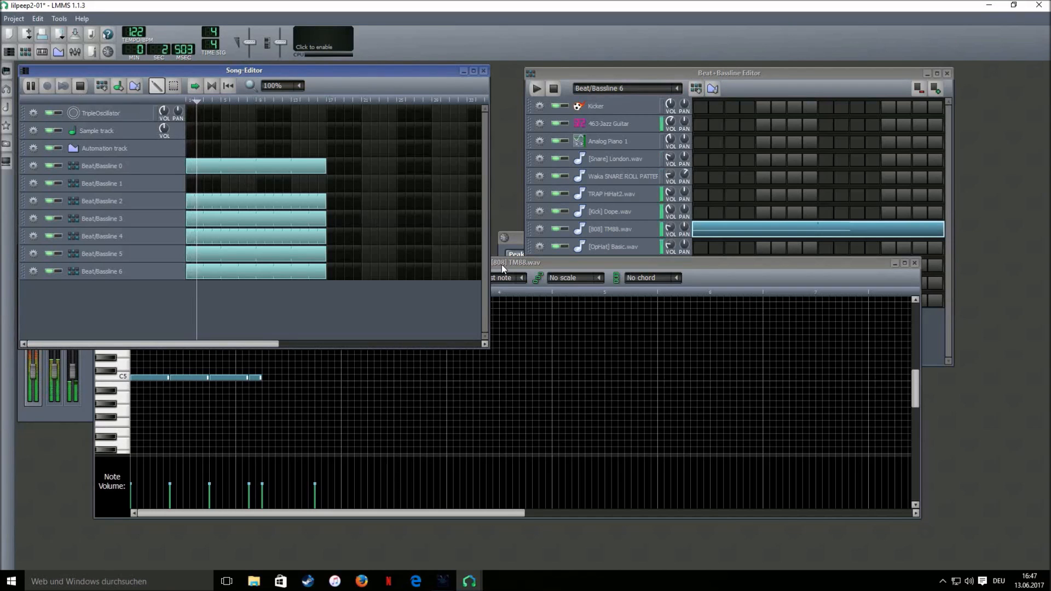
click(356, 361)
click(155, 278)
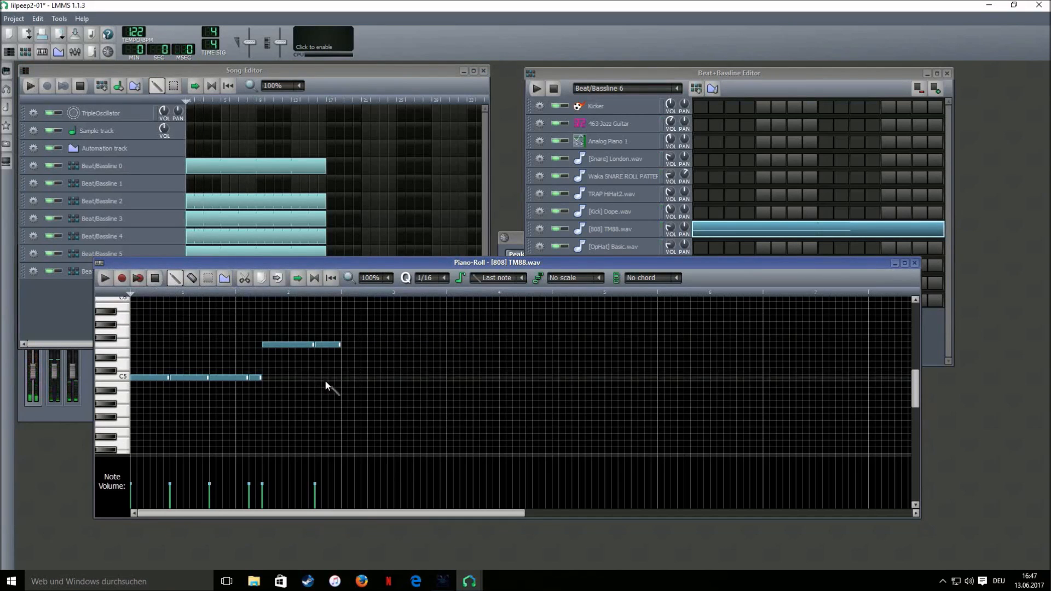
Add four consecutive E5 808 notes from the start of bar 3: three of six sixteenths and one of two sixteenths.
click(345, 352)
drag(366, 353, 380, 354)
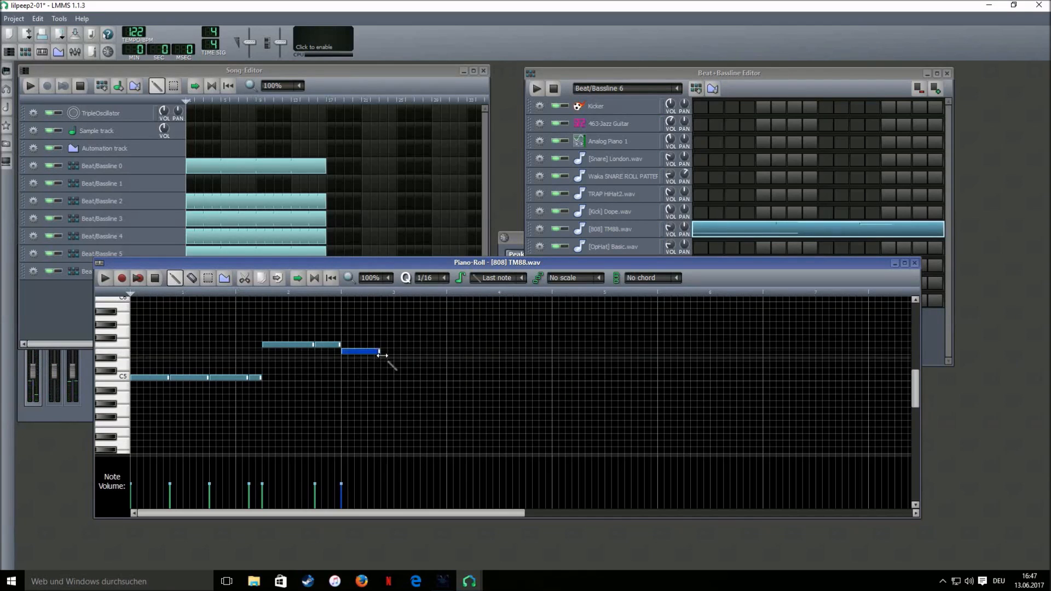
click(385, 351)
click(425, 352)
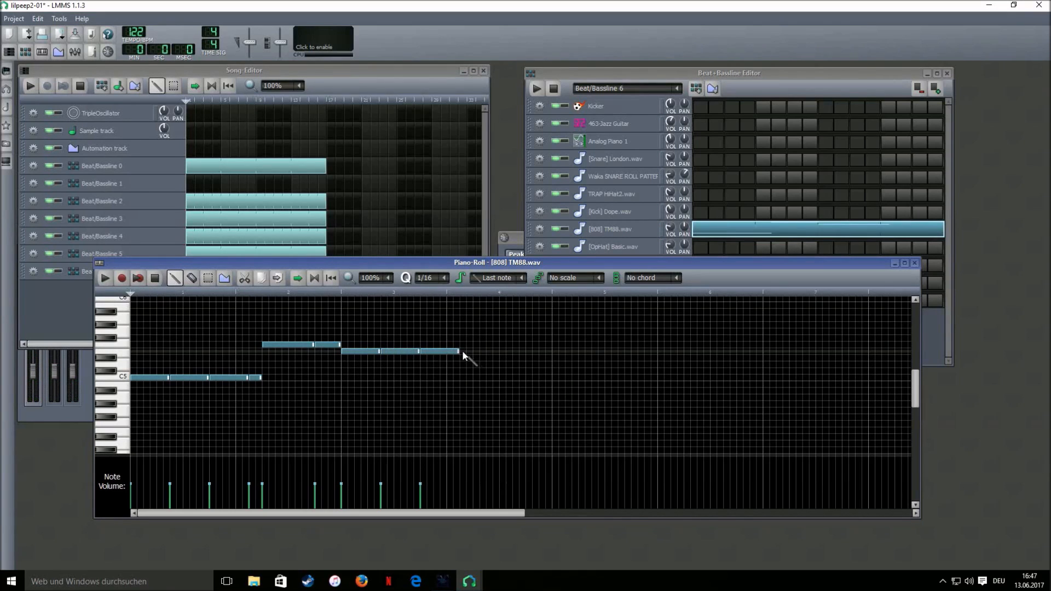
click(463, 353)
drag(499, 351, 472, 356)
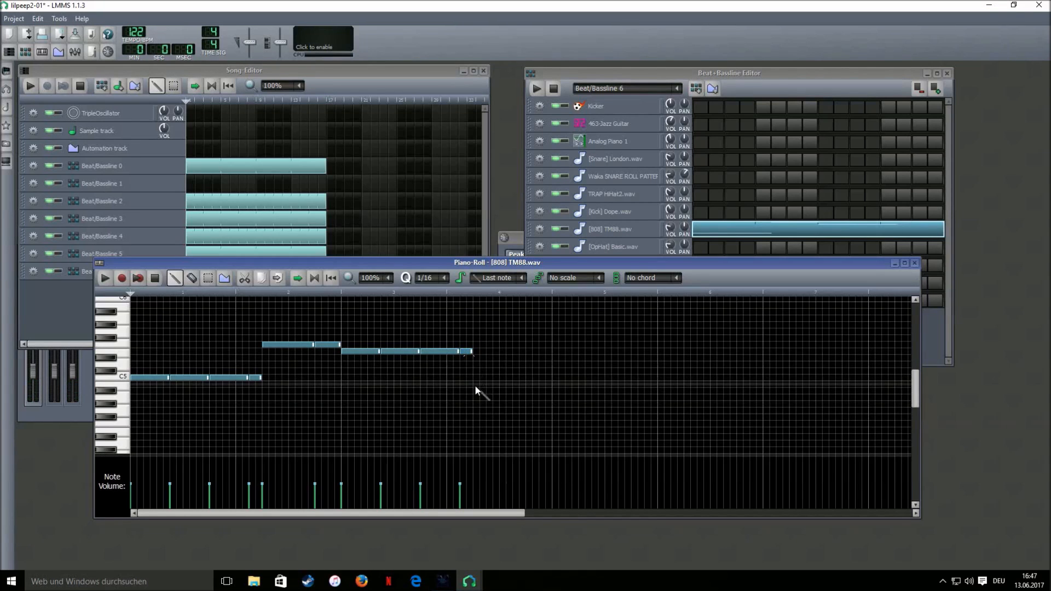
Complete bar 4 of the 808 line with a six-sixteenth G5 note, followed by two-sixteenth B5, B4 and E5 notes.
click(476, 332)
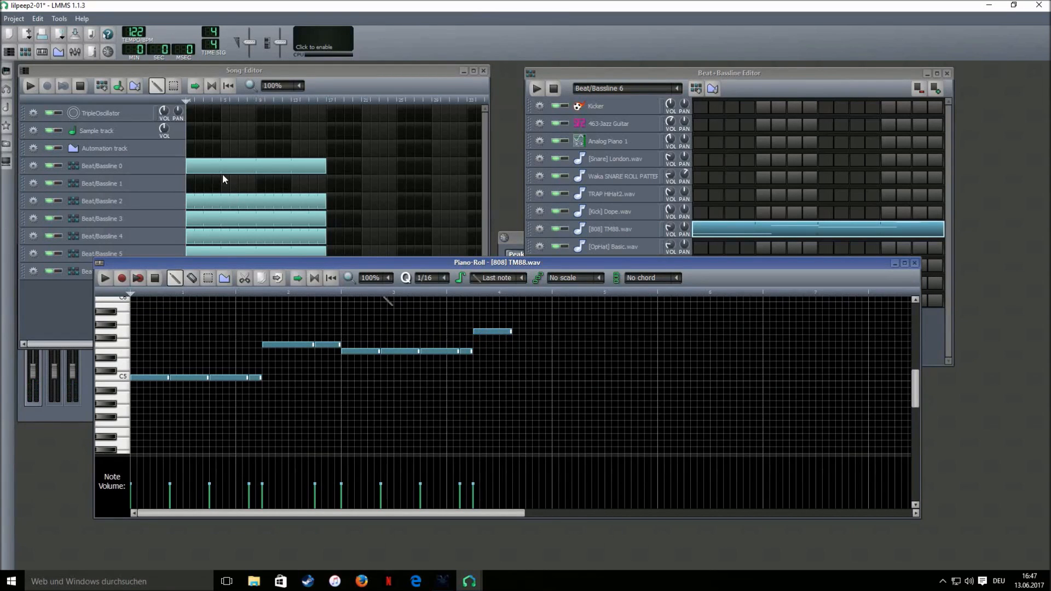
click(515, 306)
drag(551, 307, 533, 309)
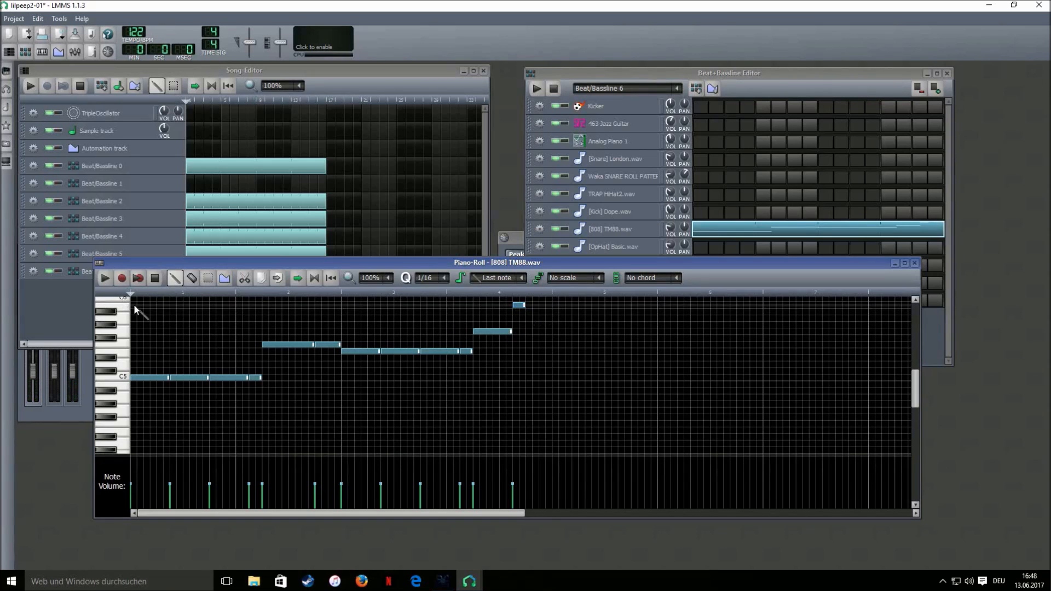
click(526, 385)
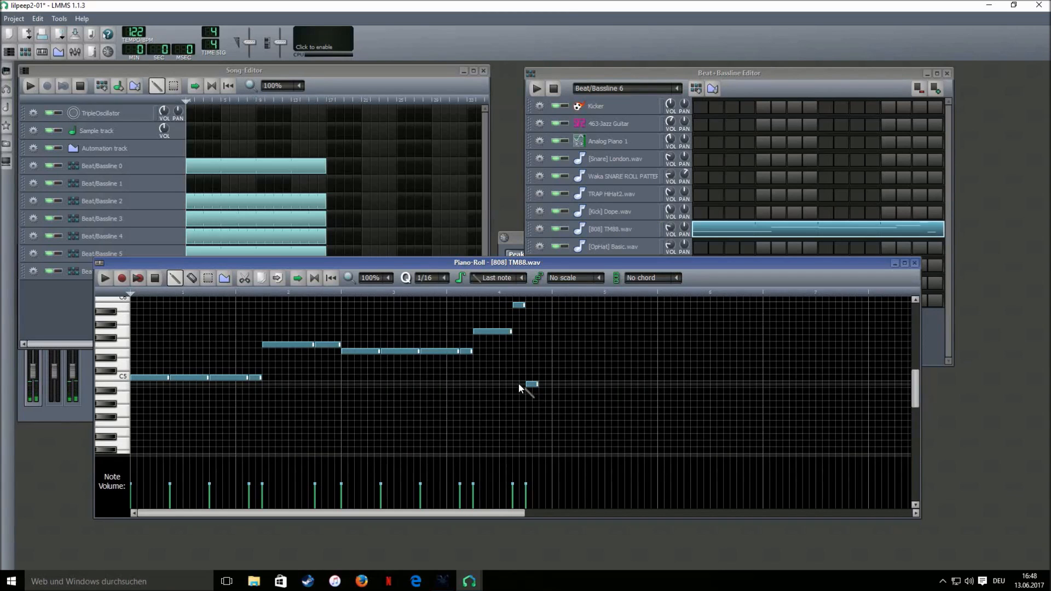
click(545, 352)
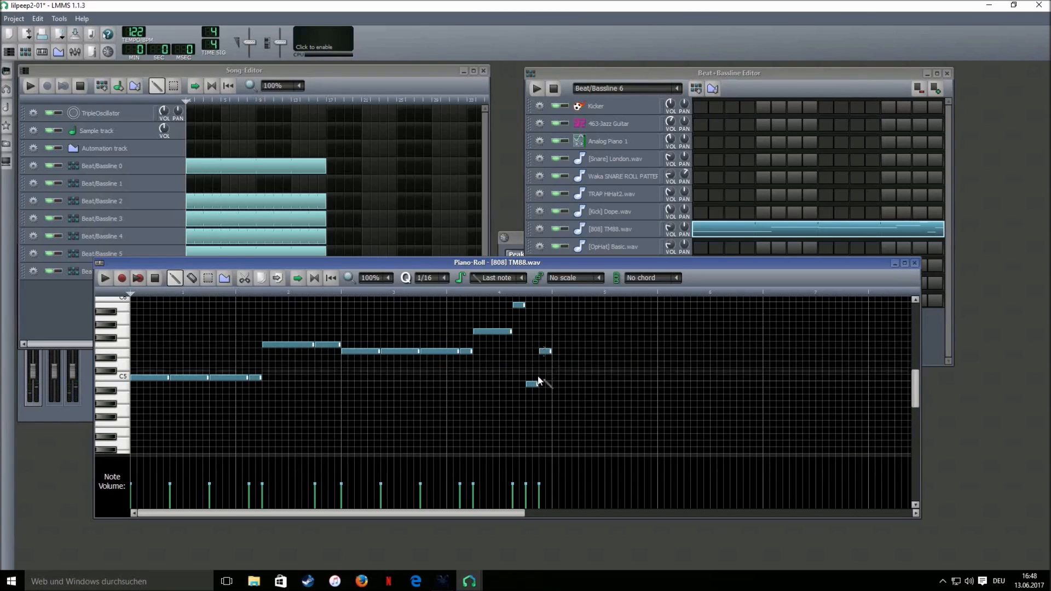
Play the song from the start to check the finished 808 line against the other patterns.
click(90, 272)
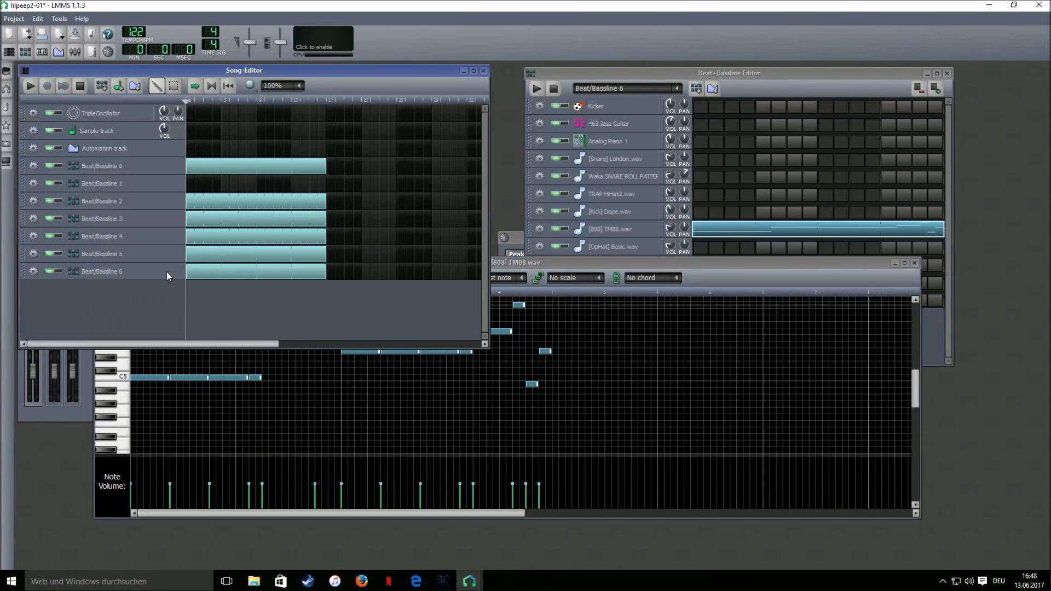
click(31, 85)
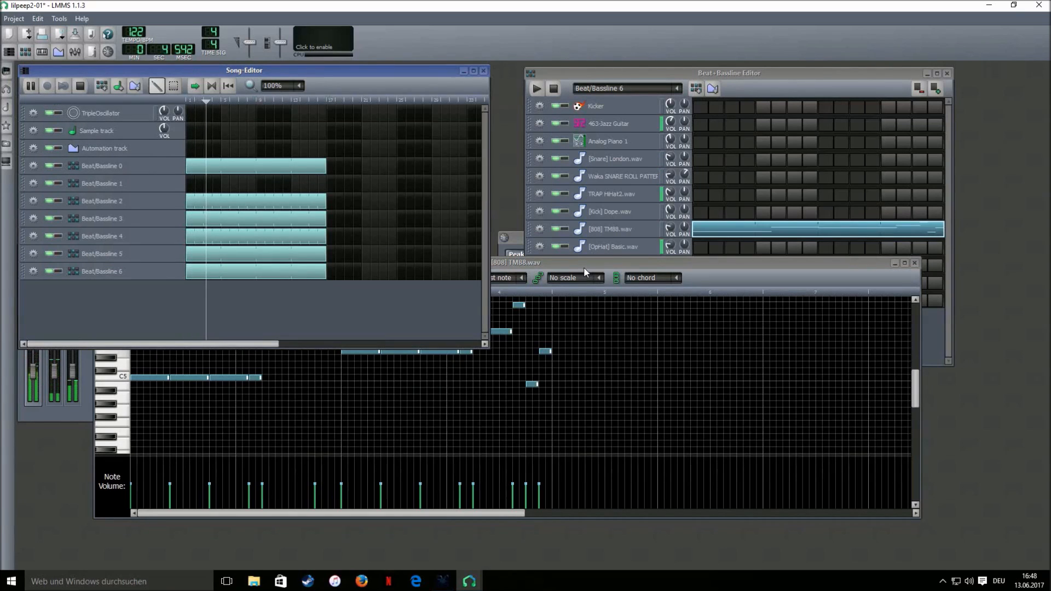
click(564, 272)
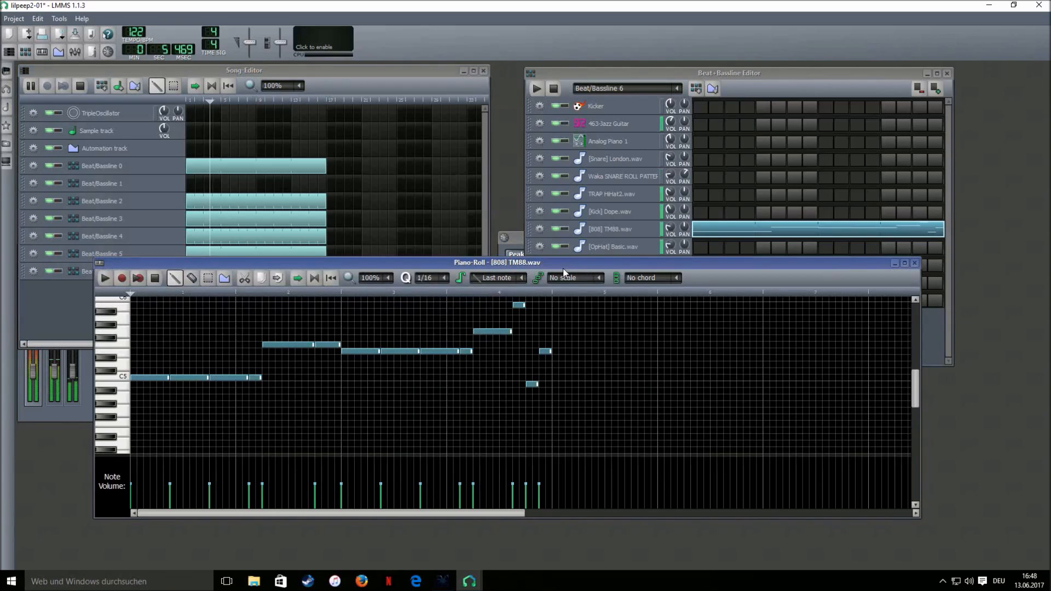
click(353, 75)
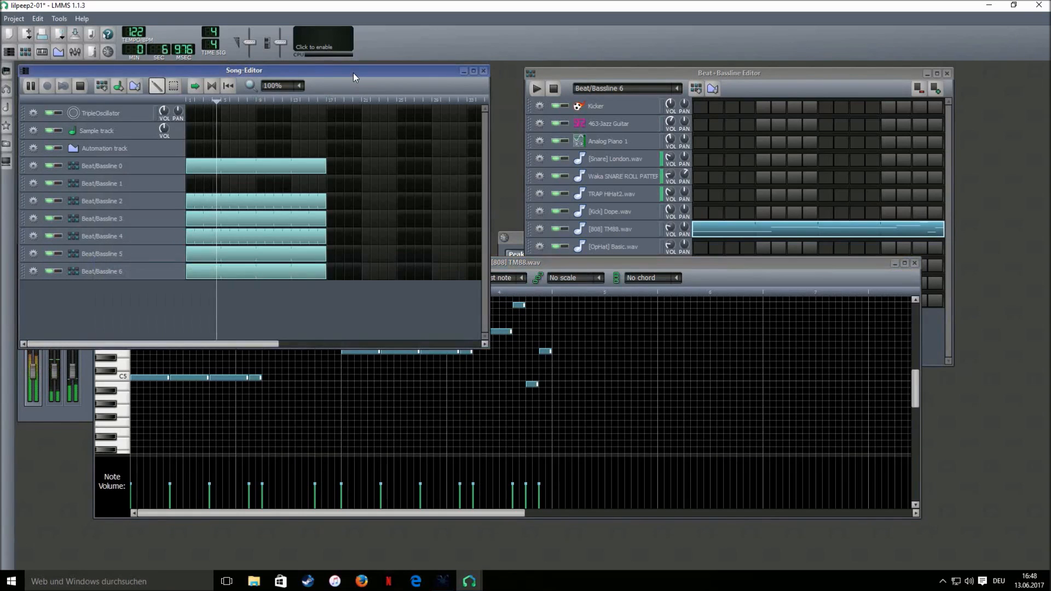
click(81, 86)
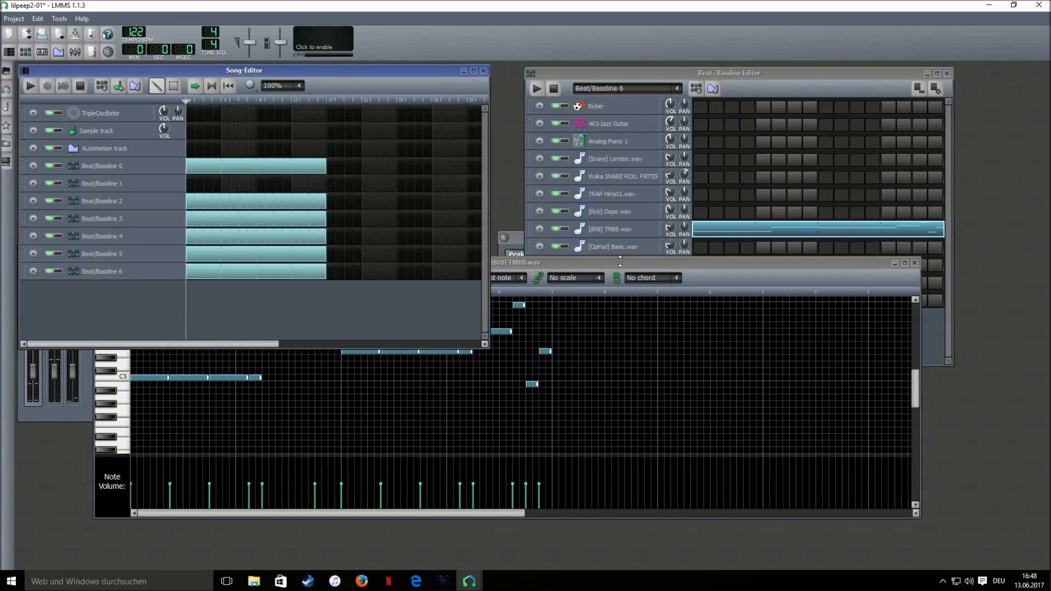
Add a new beat/bassline pattern with 32 steps and activate the first step of the upper [Cymbal] Clean.wav track.
click(597, 270)
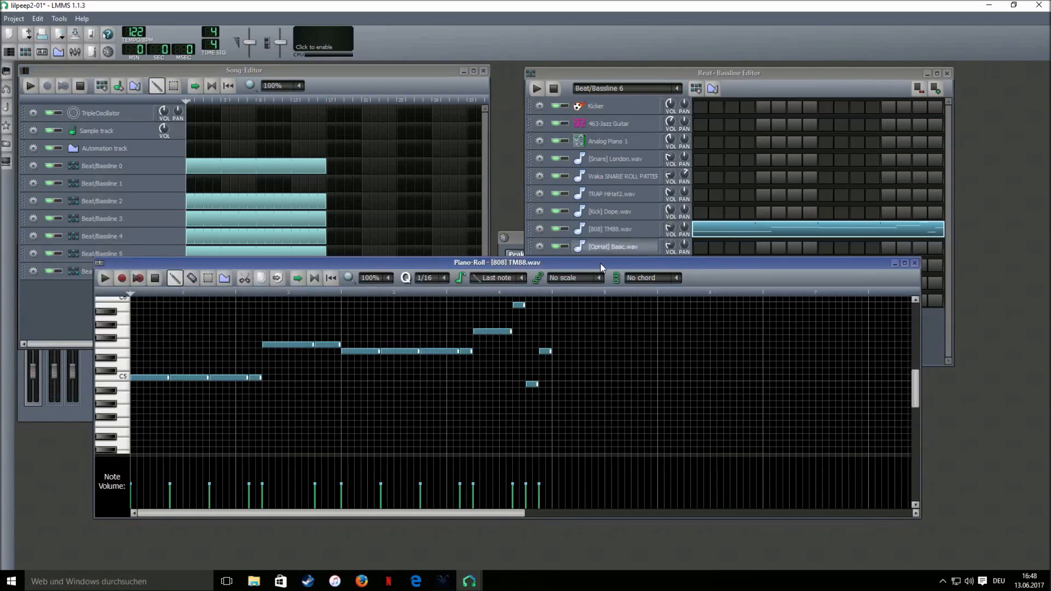
click(604, 75)
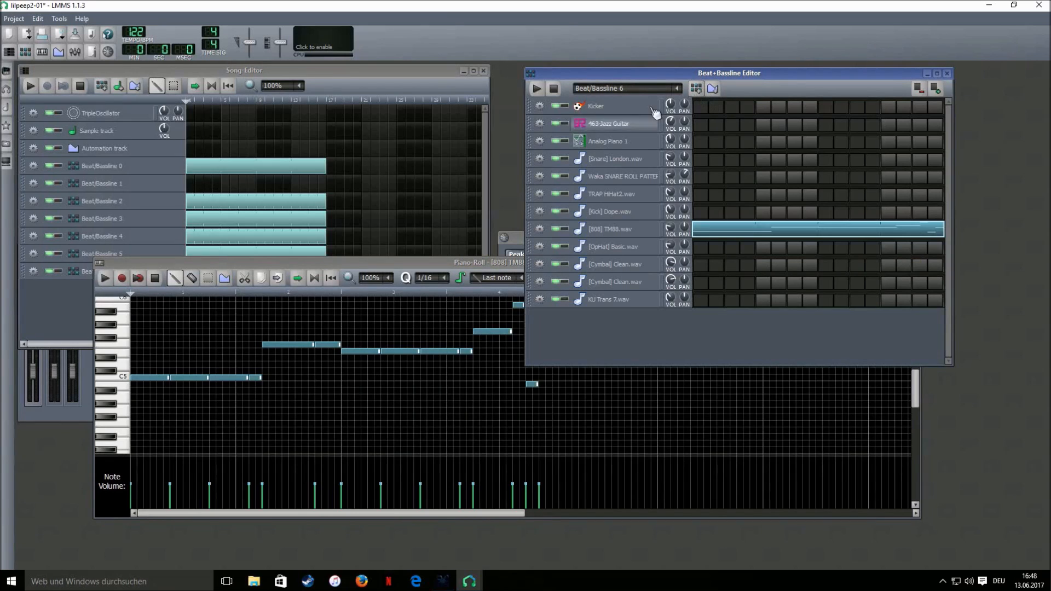
click(258, 83)
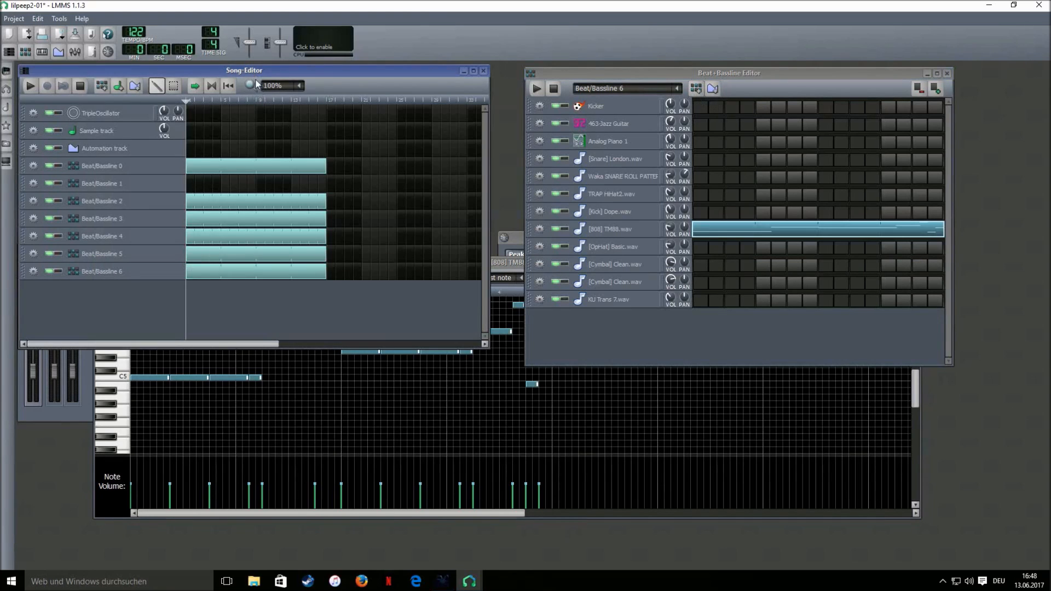
click(696, 88)
click(936, 88)
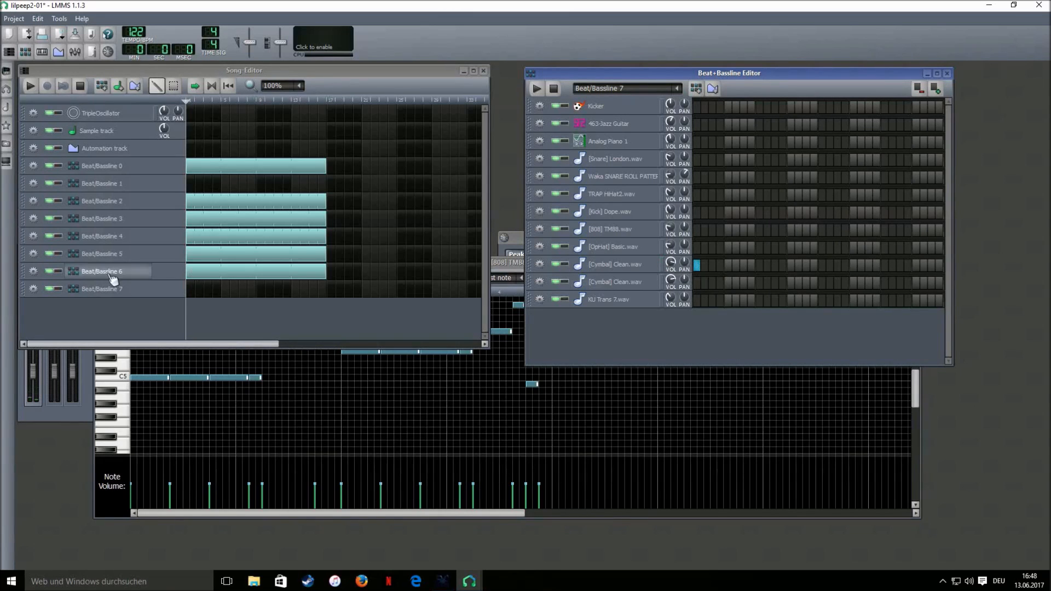
Place Beat/Bassline 7 as a two-bar clip at the song start and play the song briefly.
click(190, 287)
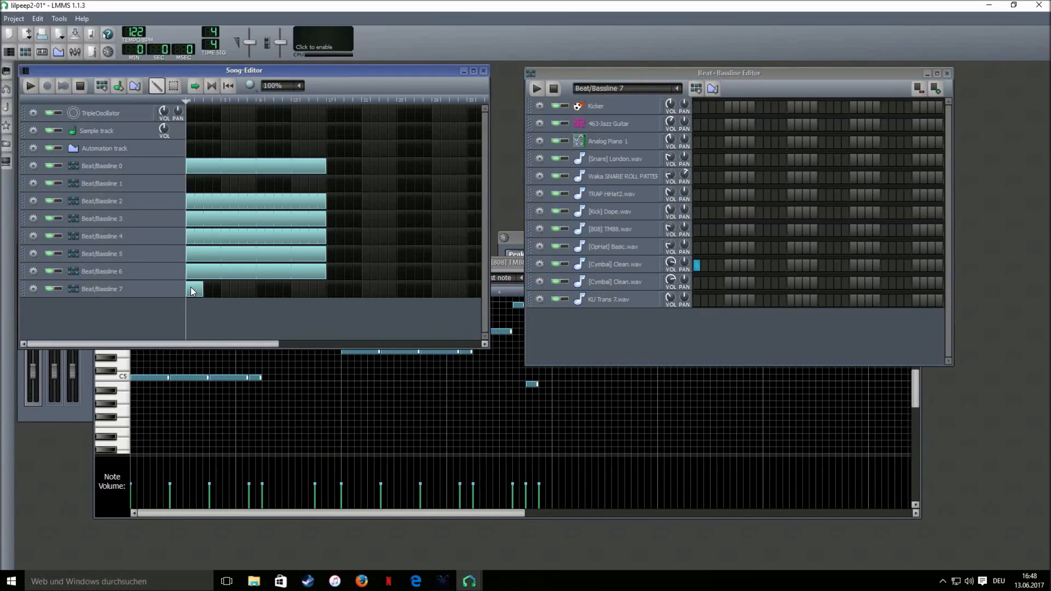
click(31, 86)
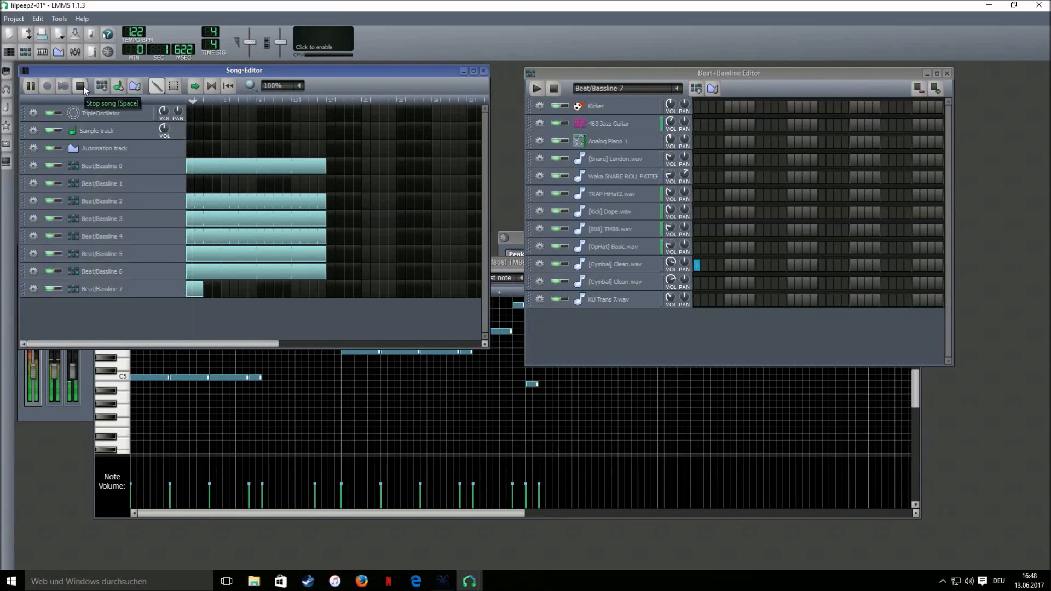
click(80, 86)
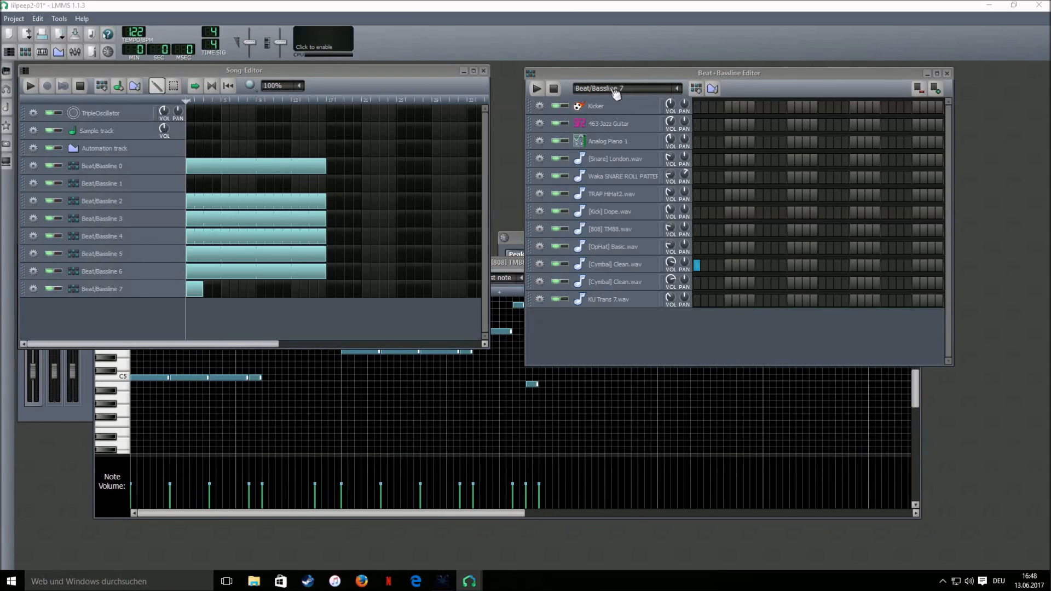
Add another beat/bassline pattern and draw a 12-sixteenth A4 note for the lower [Cymbal] Clean.wav track, ending at bar 3.
click(697, 89)
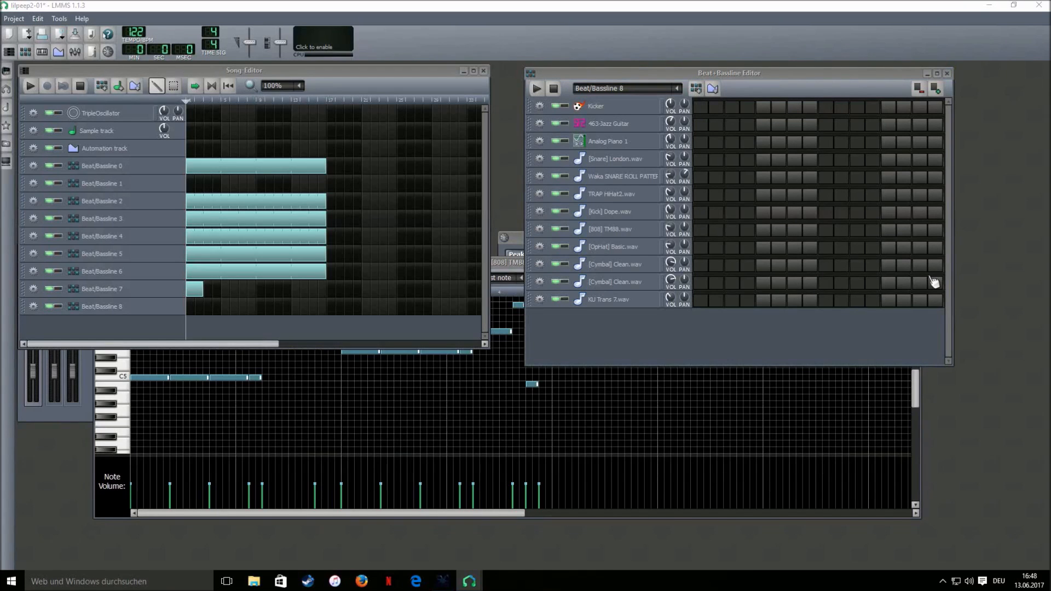
click(666, 285)
right_click(706, 284)
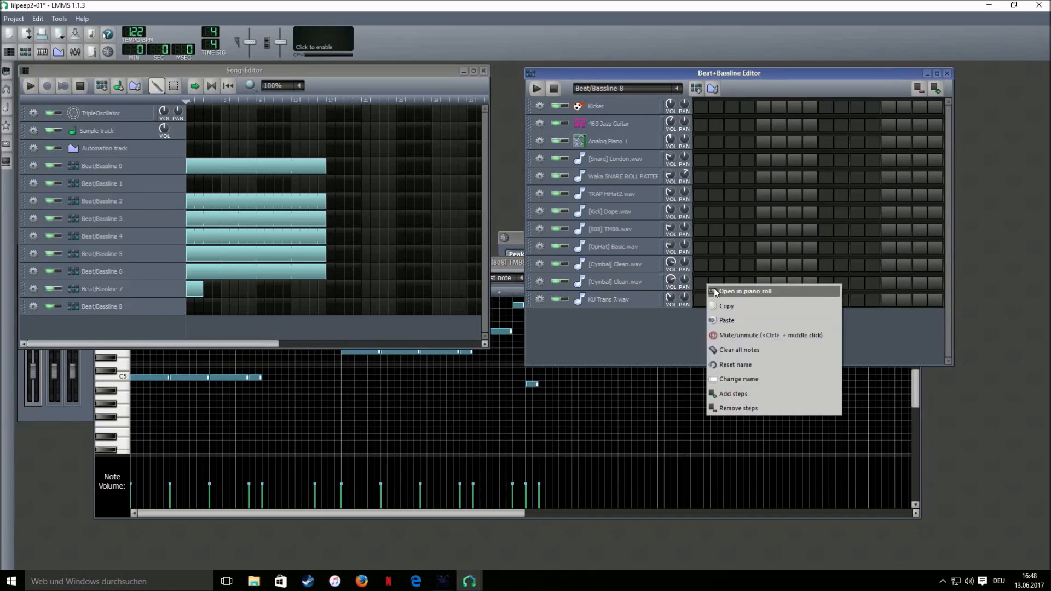
click(726, 290)
click(264, 391)
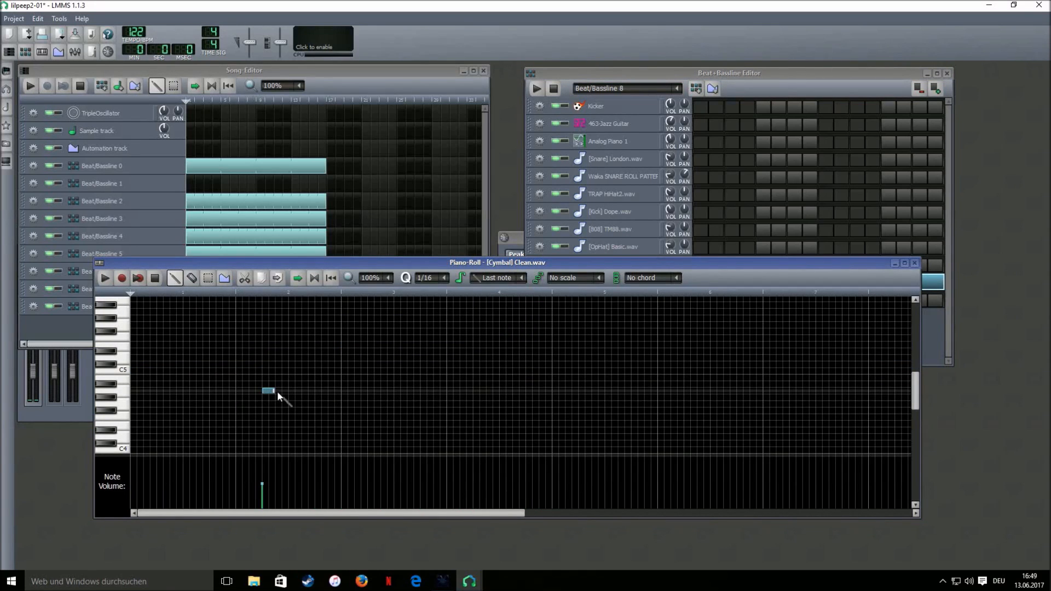
drag(274, 391, 333, 396)
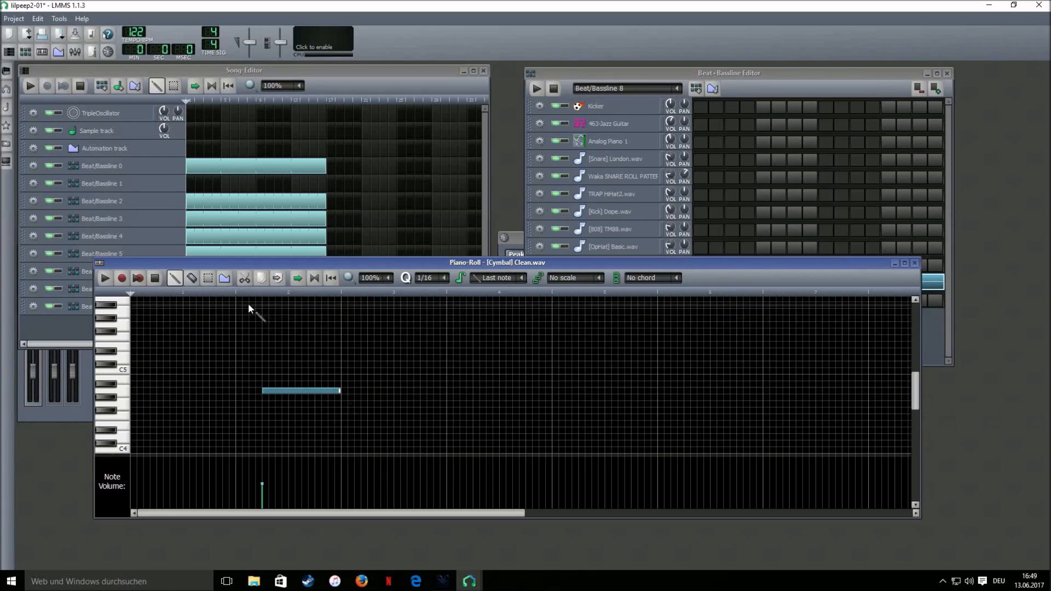
click(106, 278)
click(155, 278)
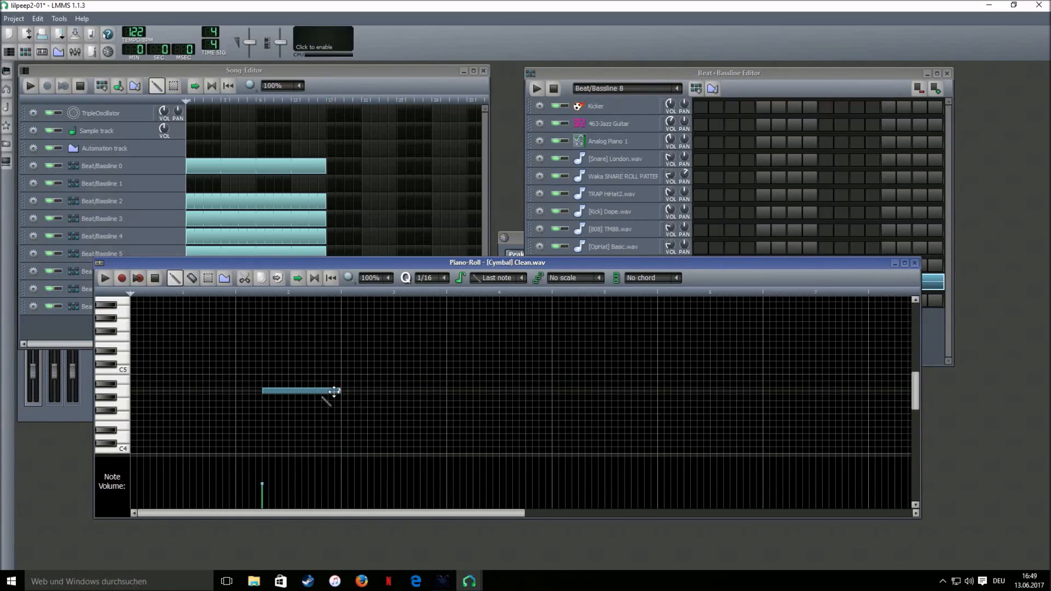
Move the Beat/Bassline 7 clip to bar 5 and place a two-bar Beat/Bassline 8 clip directly before it at bar 3.
click(205, 304)
drag(195, 297, 229, 297)
click(213, 310)
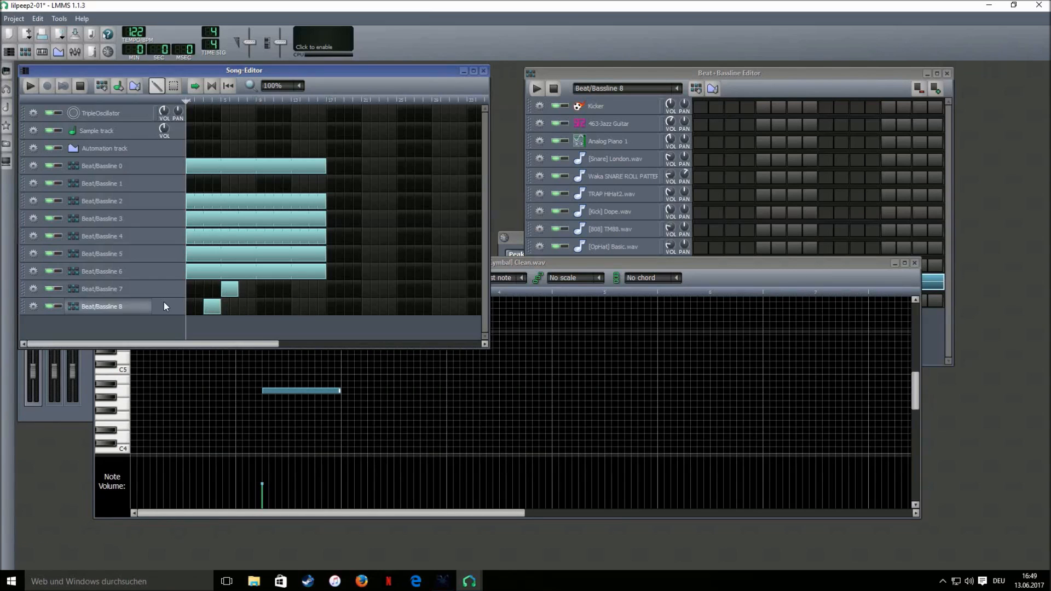
Solo Beat/Bassline 7, unmute Beat/Bassline 8 and play the song to hear the two cymbal clips alone.
click(58, 289)
click(58, 307)
key(space)
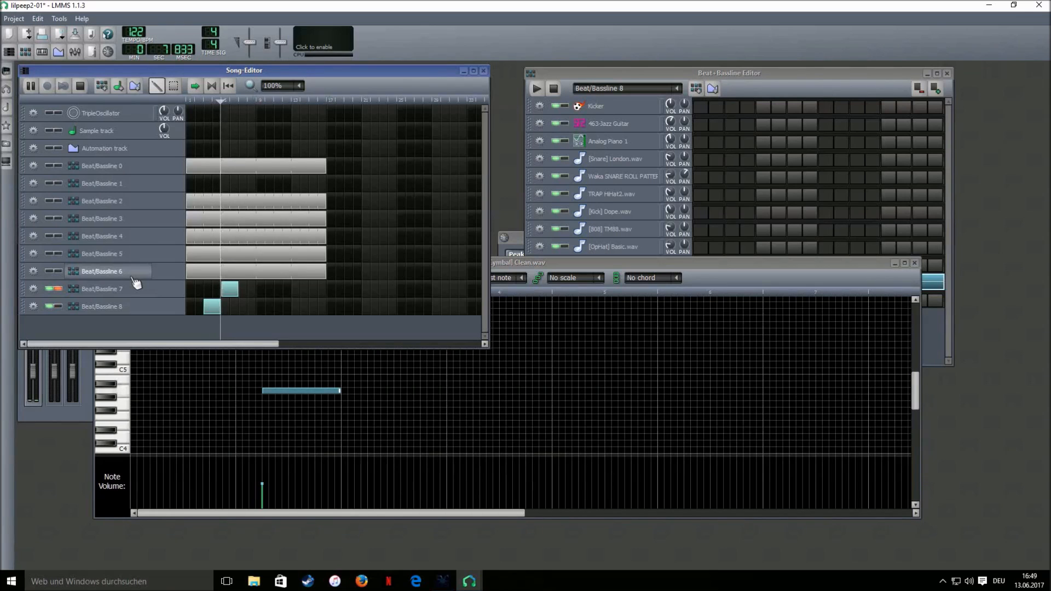
key(space)
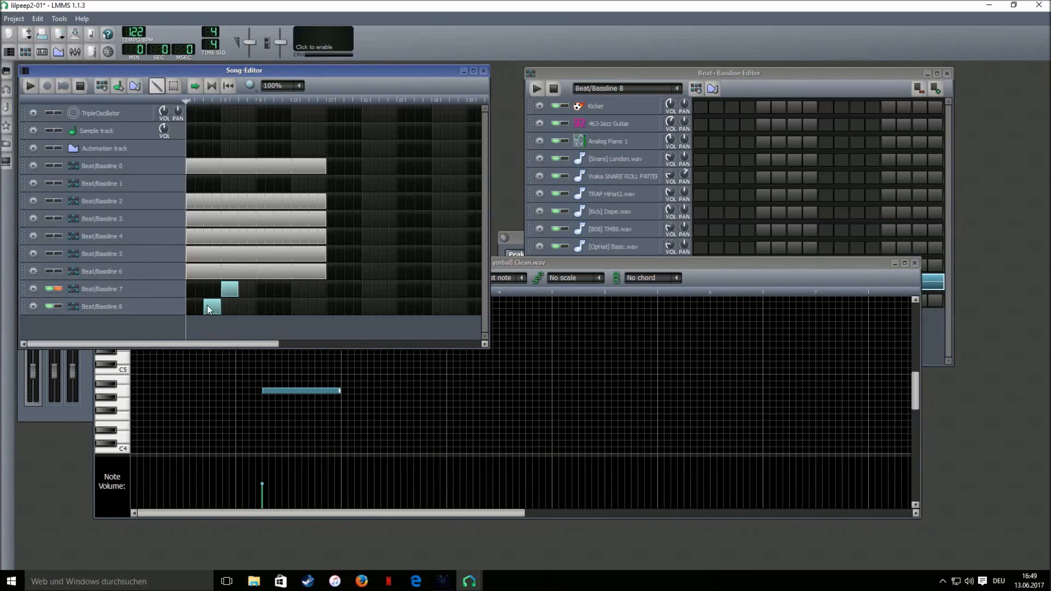
Turn off solo on Beat/Bassline 7, move its clip to the song start and remove the Beat/Bassline 8 clip.
click(60, 289)
drag(230, 296, 195, 296)
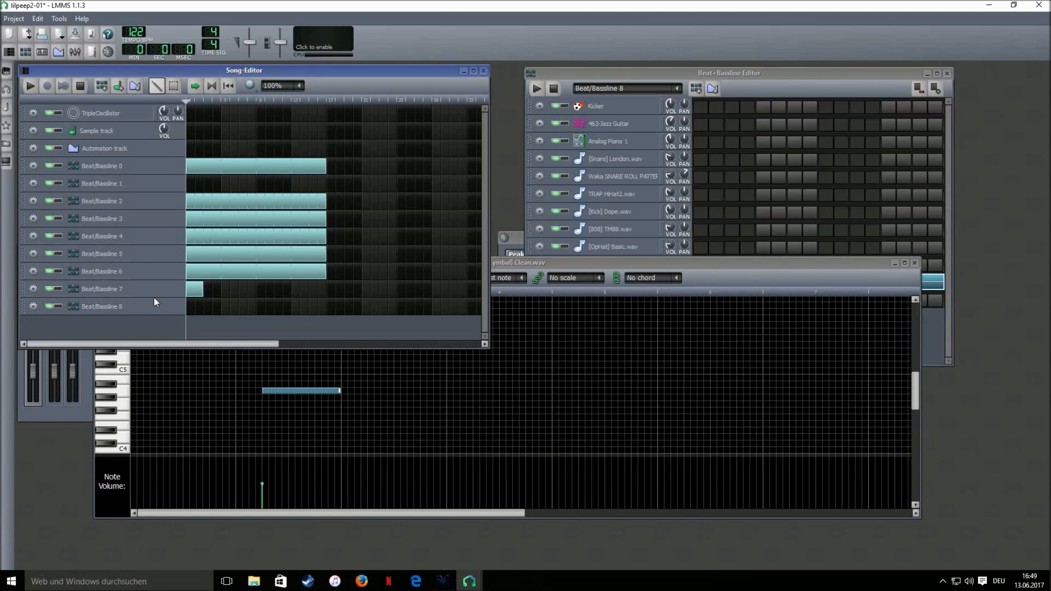
Add another beat/bassline pattern and open its KU Trans 7.wav track in the piano roll.
click(650, 82)
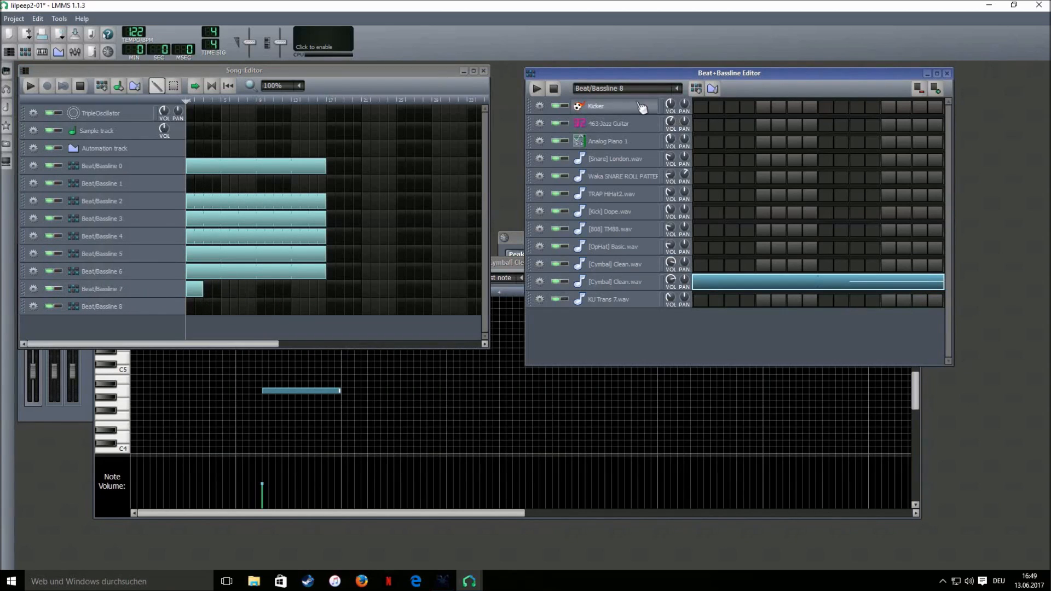
click(697, 89)
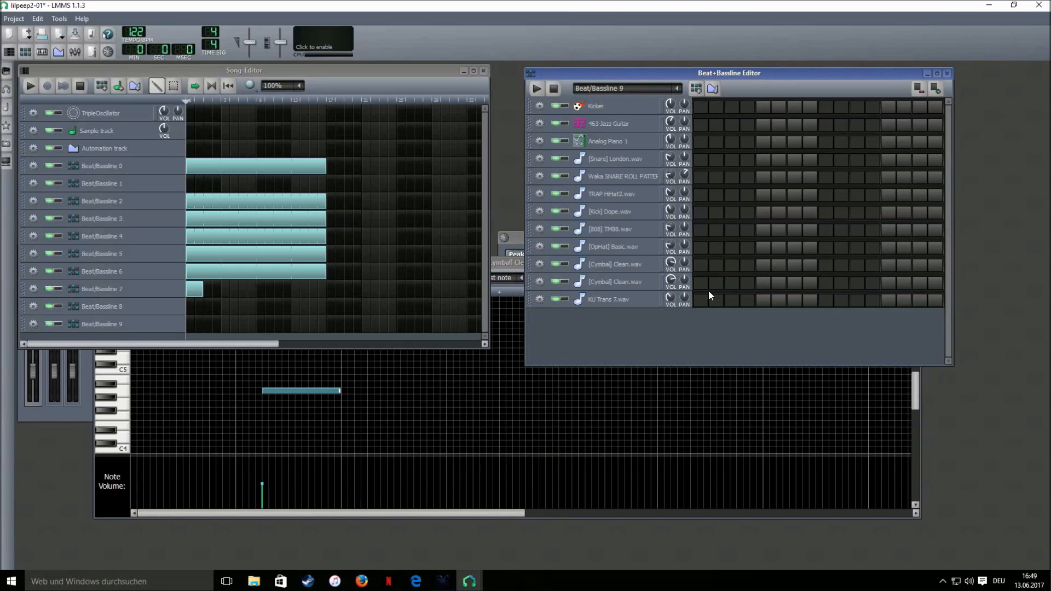
right_click(717, 300)
click(661, 305)
right_click(701, 301)
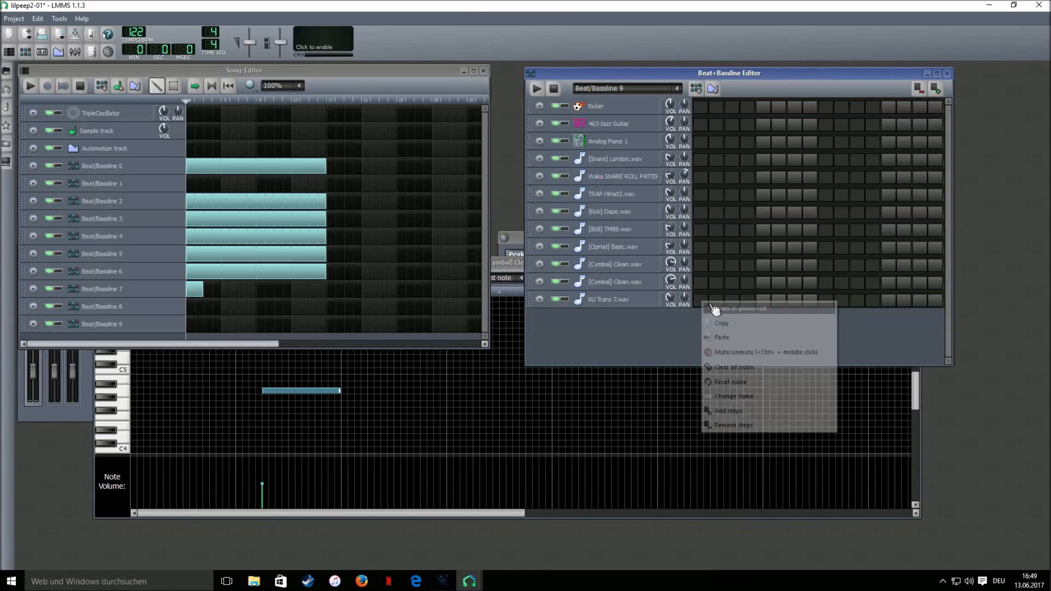
click(718, 307)
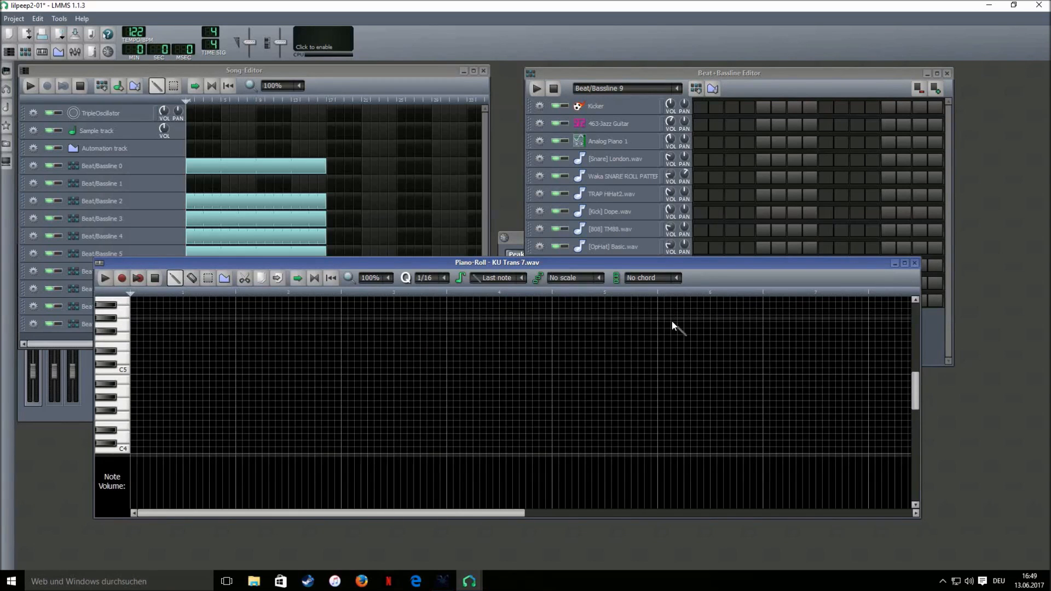
Draw a two-bar F#4 note from bar 1 to bar 3 for KU Trans 7.wav and play it.
mouse_move(691, 264)
mouse_down()
mouse_move(690, 327)
mouse_move(684, 260)
mouse_up()
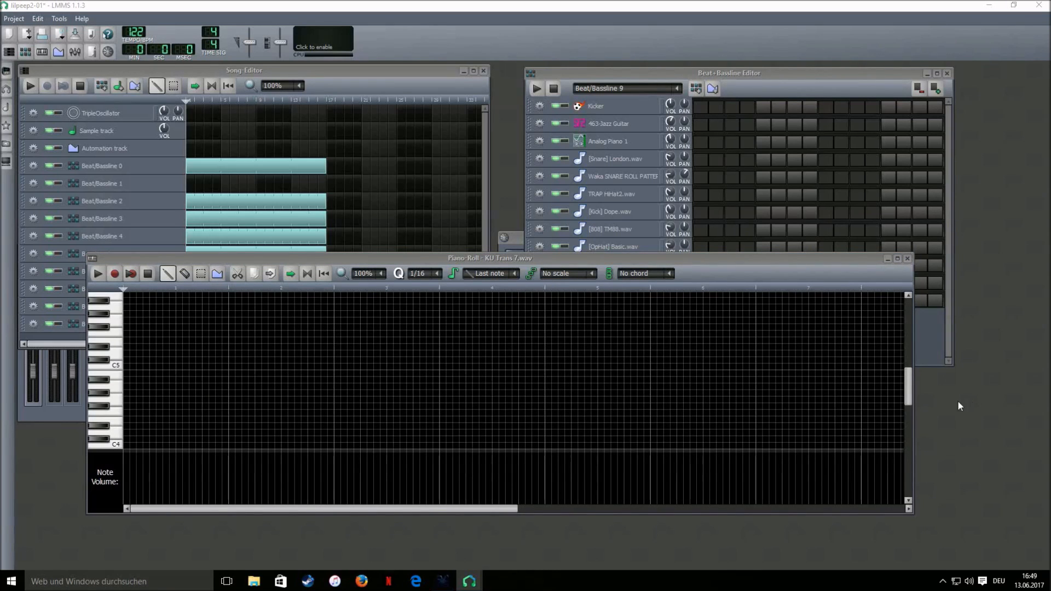
click(129, 408)
drag(202, 407, 335, 417)
key(space)
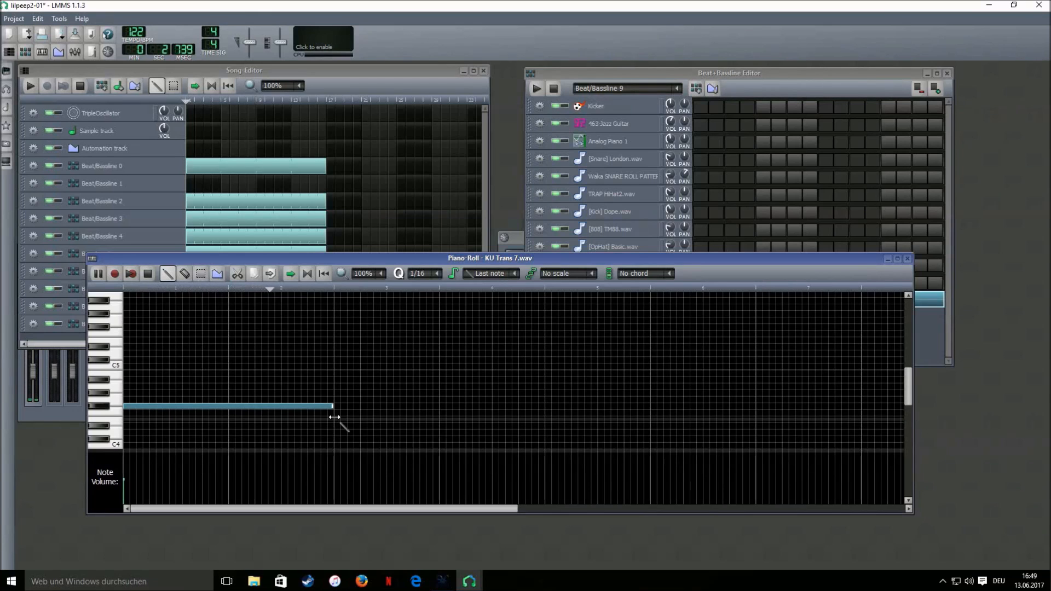
click(147, 273)
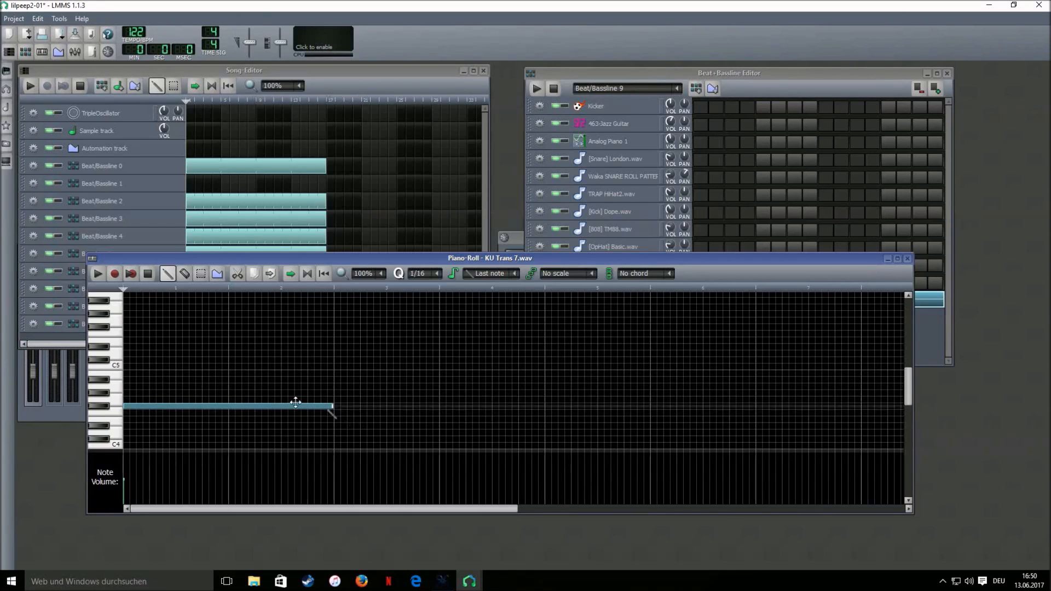
Select all clips in the song and move them eight bars so the arrangement starts at bar 9.
click(84, 339)
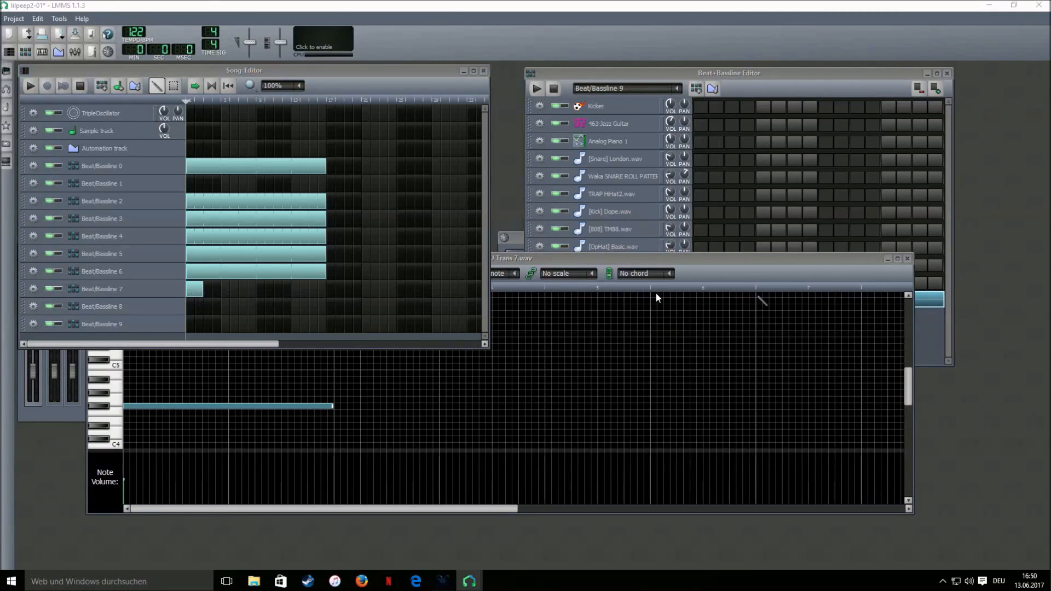
click(173, 85)
drag(380, 143, 181, 308)
drag(216, 170, 276, 172)
Fill bars 1 to 9 of Beat/Bassline 0 with clips and add an eight-bar Beat/Bassline 1 clip at bar 17.
click(213, 176)
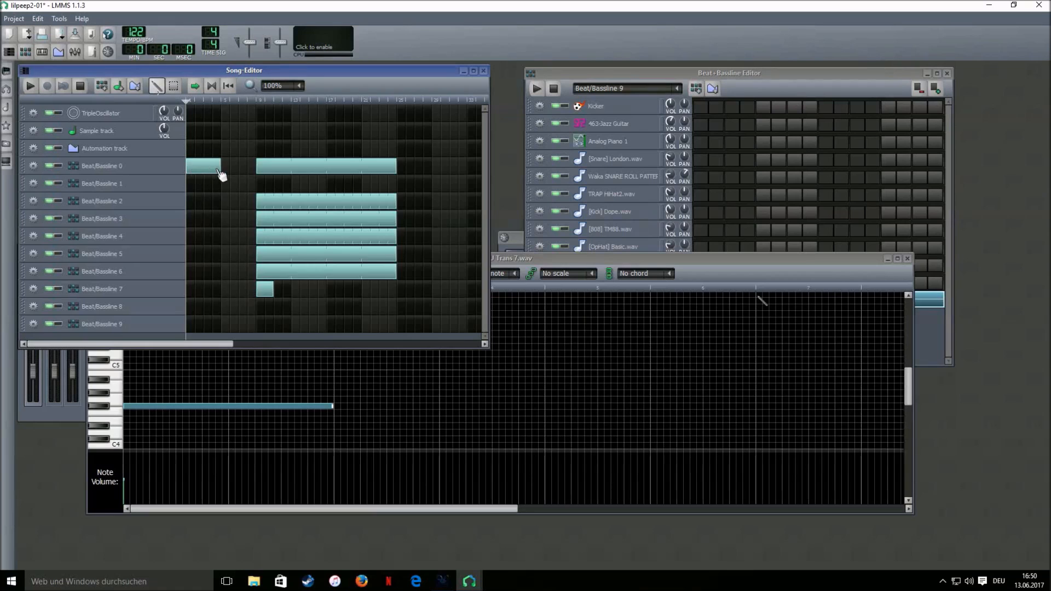
drag(221, 170, 255, 177)
drag(344, 188, 397, 191)
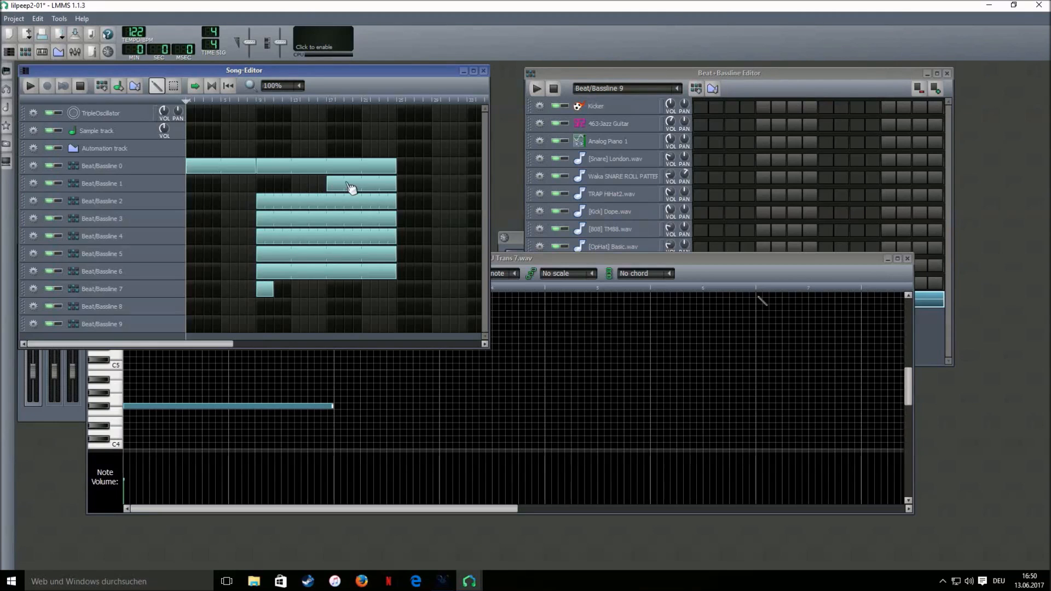
Place two-bar clips of Beat/Bassline 7 at bar 17, Beat/Bassline 8 at bars 7 and 23, and Beat/Bassline 9 at bar 7.
click(331, 292)
click(244, 325)
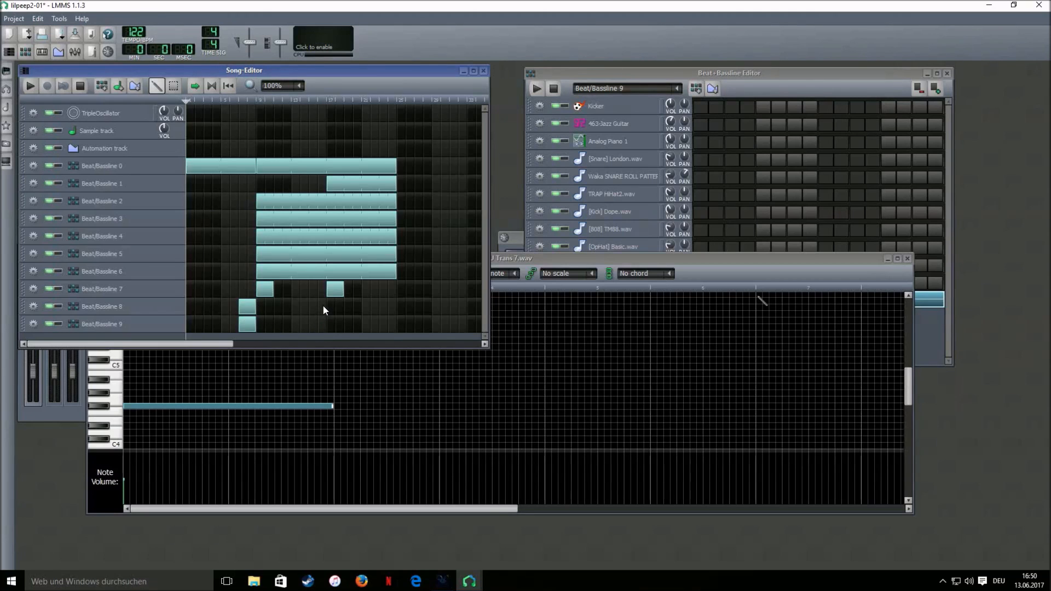
click(383, 326)
click(752, 97)
middle_click(388, 324)
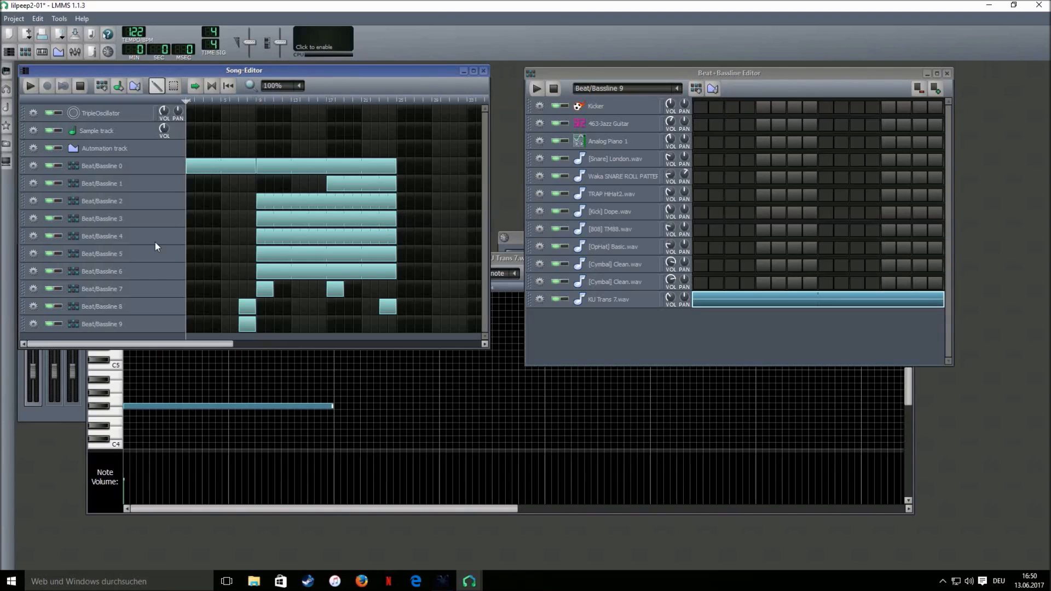
Add eight-bar clips from bar 25 to bar 33 on Beat/Bassline 0, Beat/Bassline 5 and Beat/Bassline 6.
drag(401, 169, 467, 175)
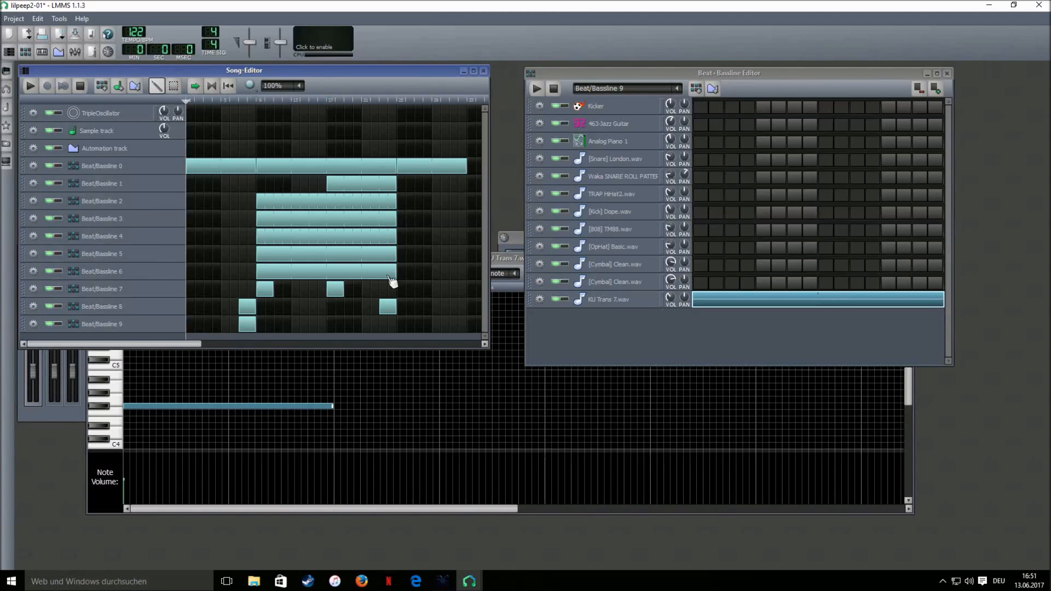
drag(431, 255, 467, 257)
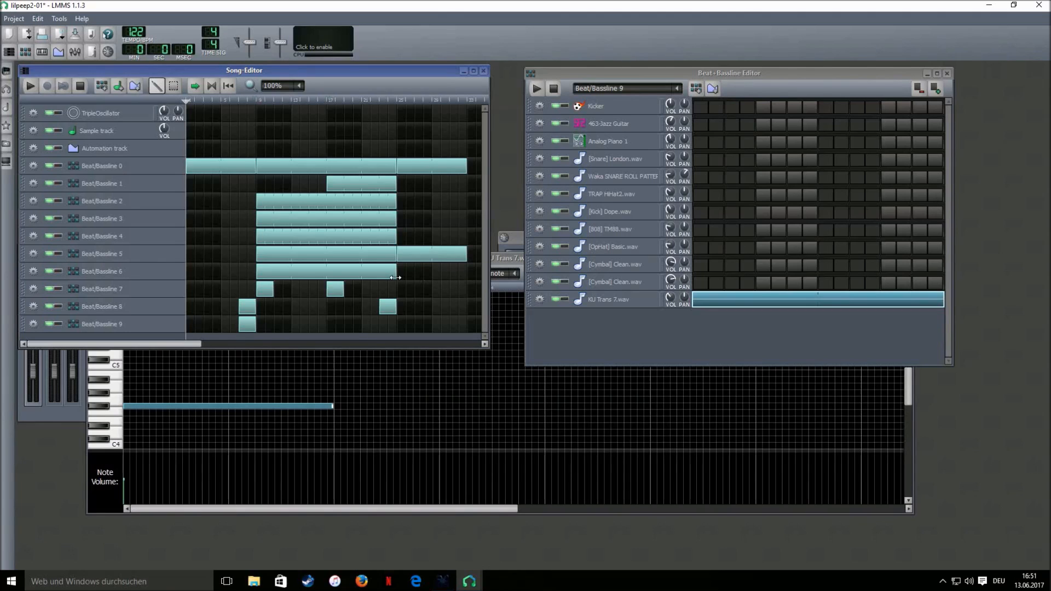
click(401, 276)
click(457, 278)
drag(432, 272, 467, 272)
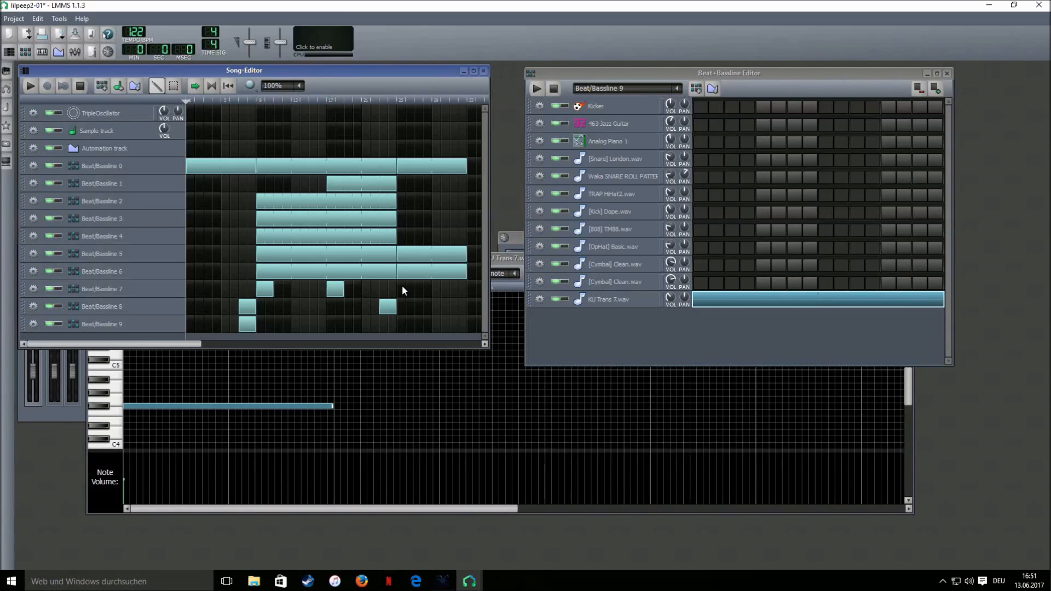
Play the song from about bar 22 to hear the transition at bar 25.
click(376, 102)
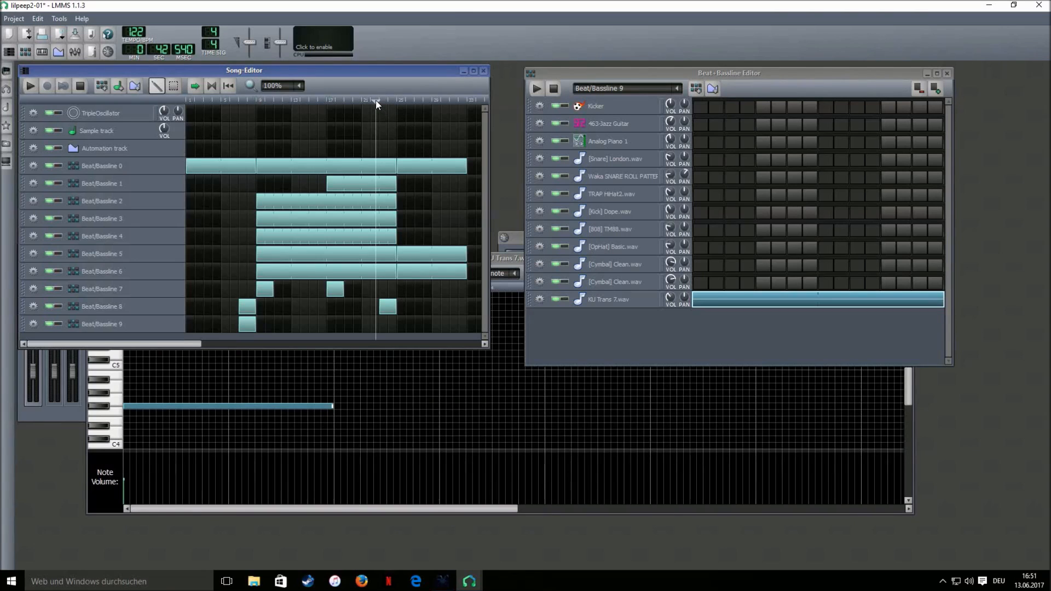
key(space)
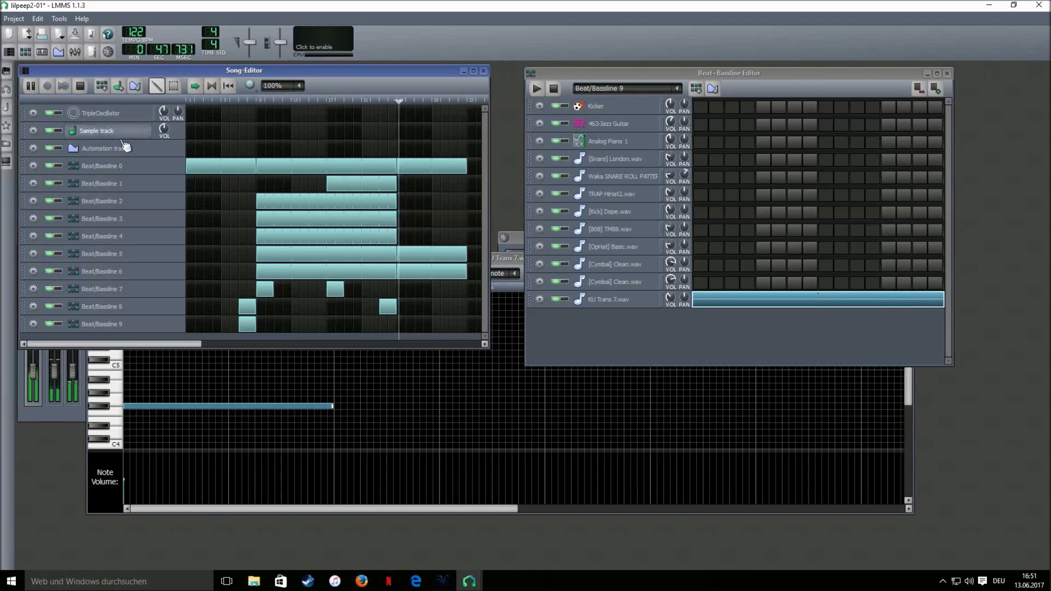
click(80, 86)
Widen the Song-Editor window and extend the last Beat/Bassline 0 clip to bar 57.
drag(488, 222, 834, 246)
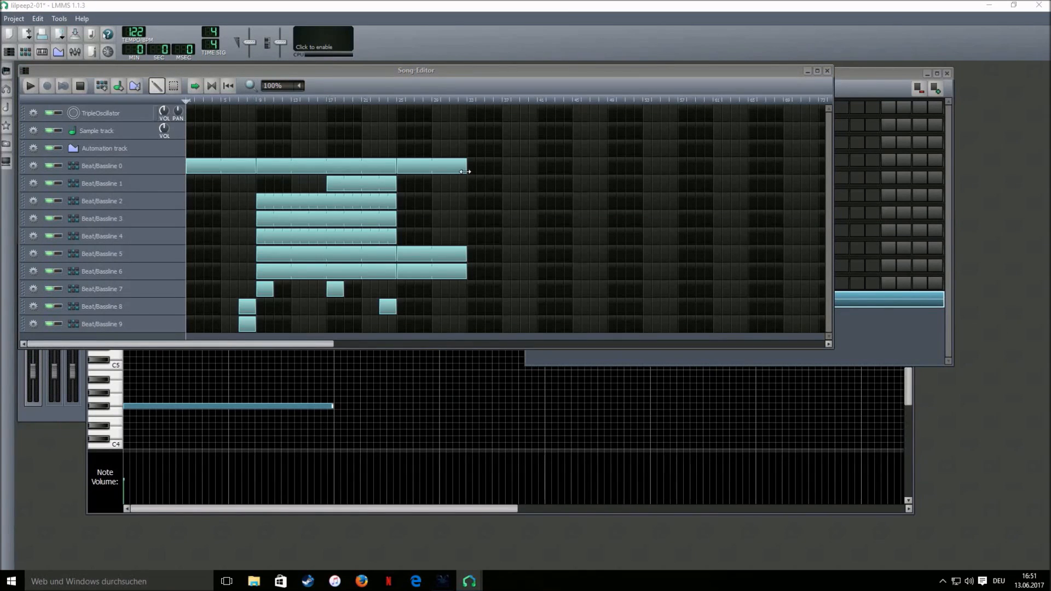
drag(468, 166, 678, 175)
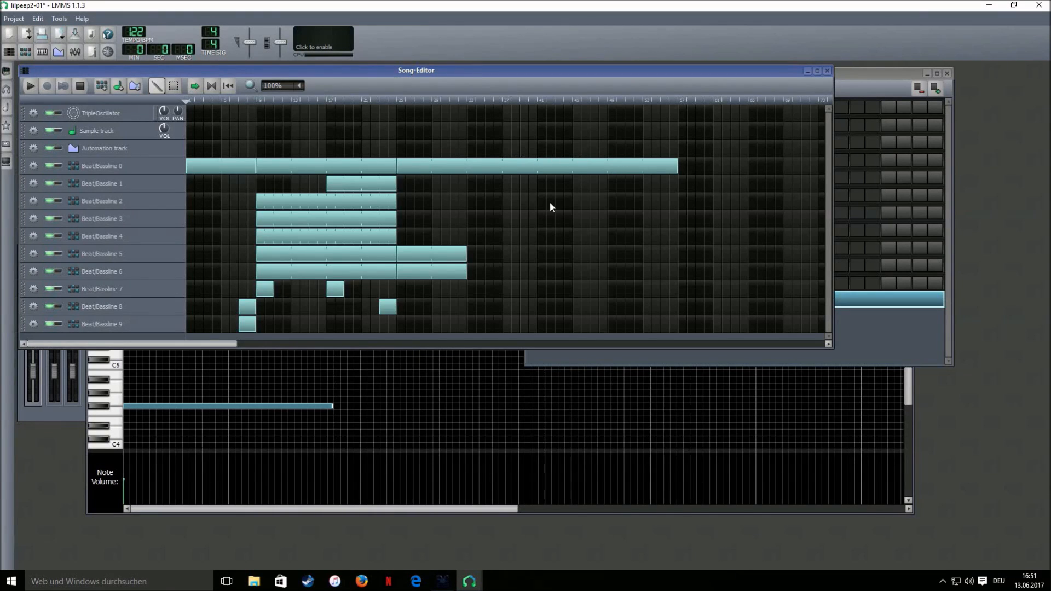
Add eight-bar clips from bar 33 to bar 41 on Beat/Bassline 2, 3, 5 and 6.
drag(475, 202, 537, 202)
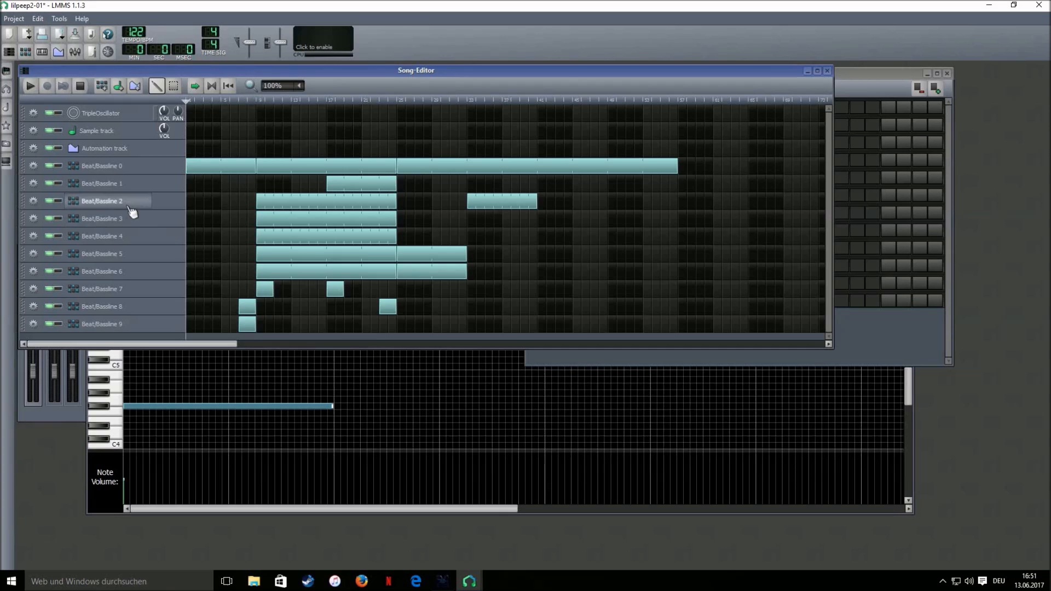
click(877, 350)
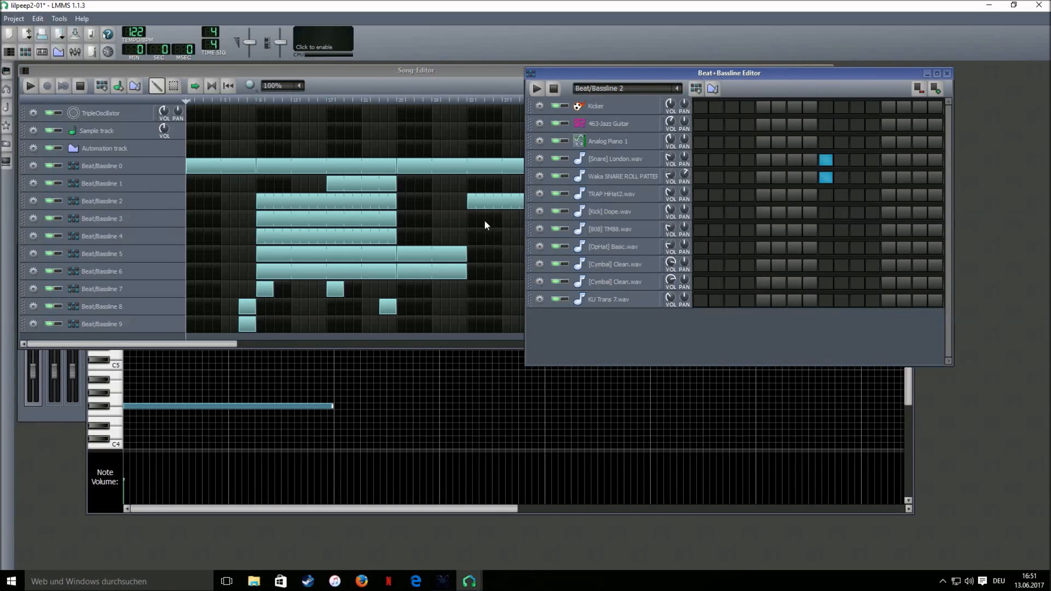
click(484, 219)
drag(485, 220, 538, 221)
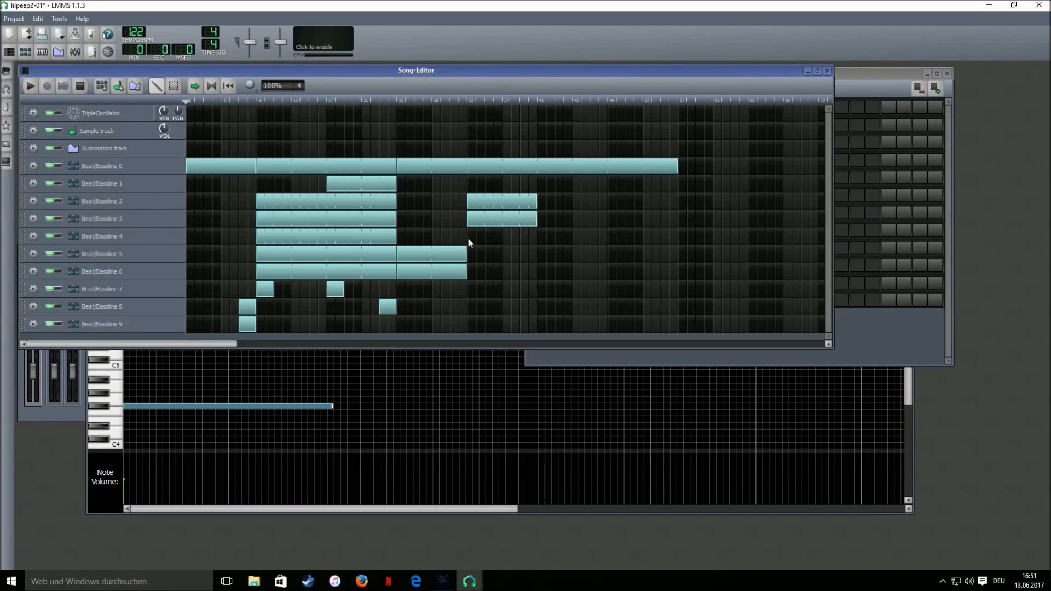
click(482, 255)
drag(500, 257, 538, 272)
click(470, 272)
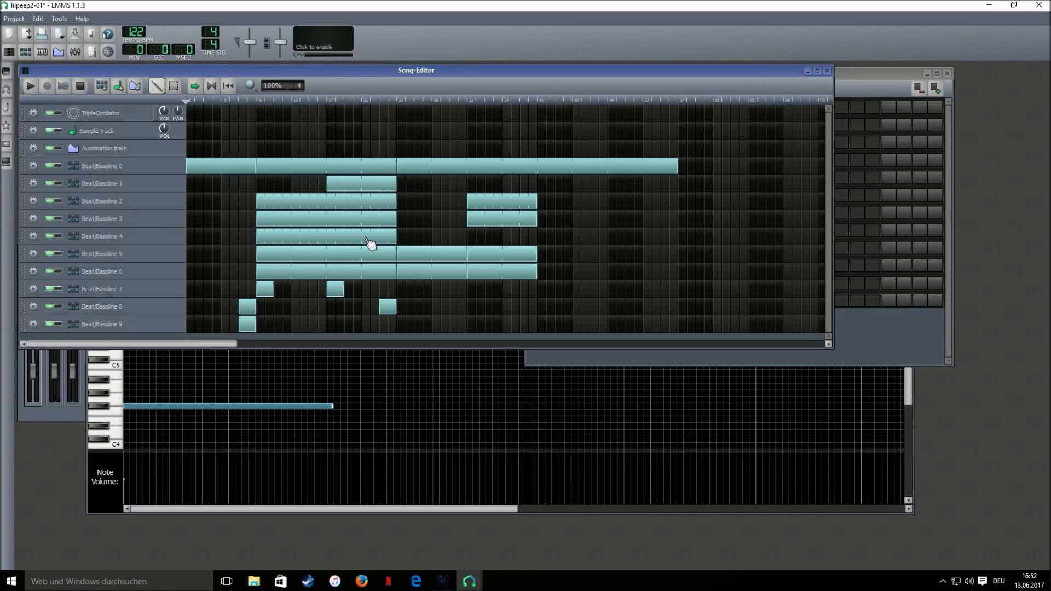
Fill bars 41 to 49 of Beat/Bassline 2 through 6, with two-bar clips of Beat/Bassline 8 at bar 39 and Beat/Bassline 7 at bar 41.
click(522, 306)
drag(546, 204, 608, 219)
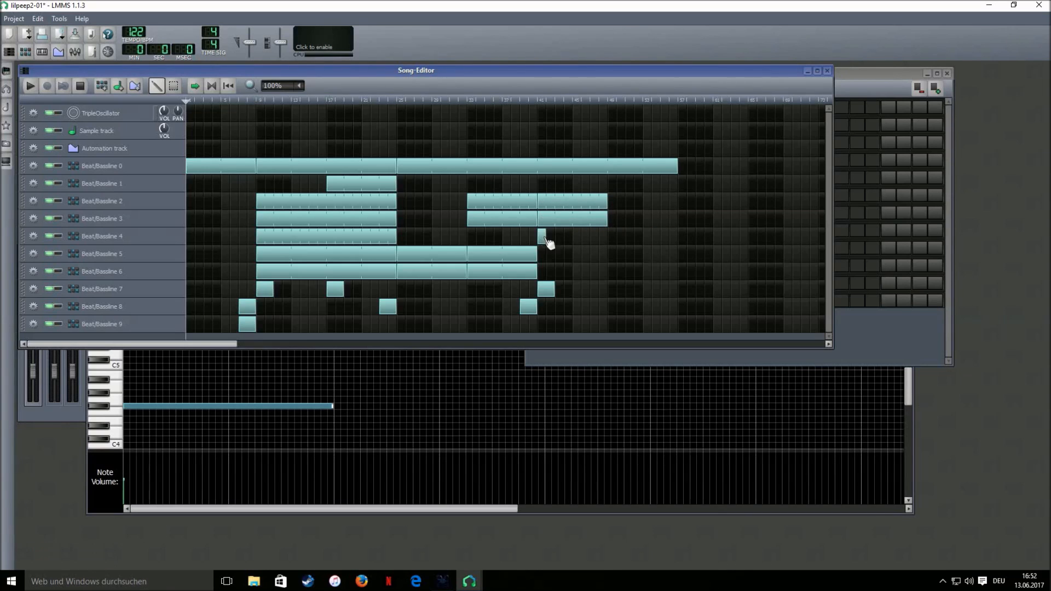
drag(548, 241, 603, 248)
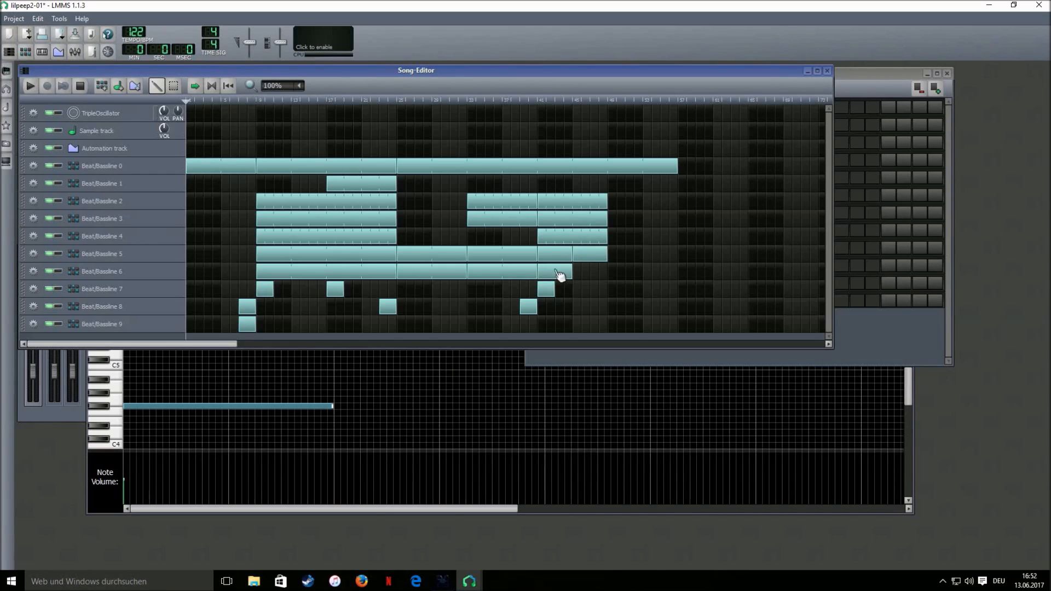
drag(557, 272, 606, 272)
Fill Beat/Bassline 5 and 6 from bar 49 to 57, with two-bar Beat/Bassline 8 and 9 clips at bar 55 and Beat/Bassline 7 at bar 57.
mouse_move(614, 252)
mouse_down()
mouse_move(677, 257)
mouse_move(655, 276)
mouse_move(679, 277)
mouse_up()
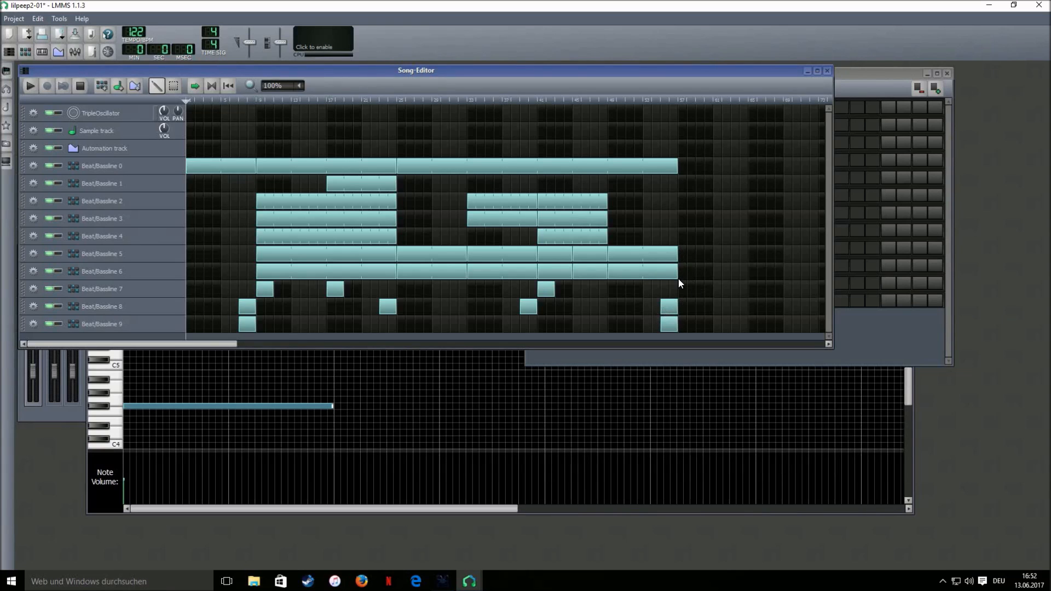
drag(697, 291, 691, 293)
Add a Beat/Bassline 0 clip from bar 57 to bar 73 and a Beat/Bassline 1 clip from bar 65 to bar 73.
drag(688, 166, 818, 172)
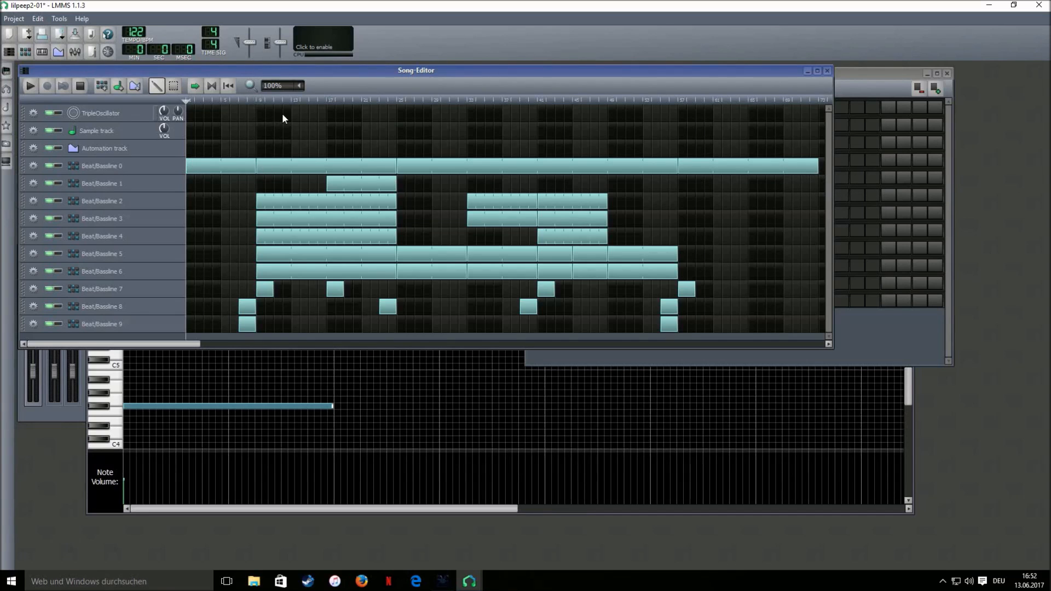
drag(390, 131, 261, 294)
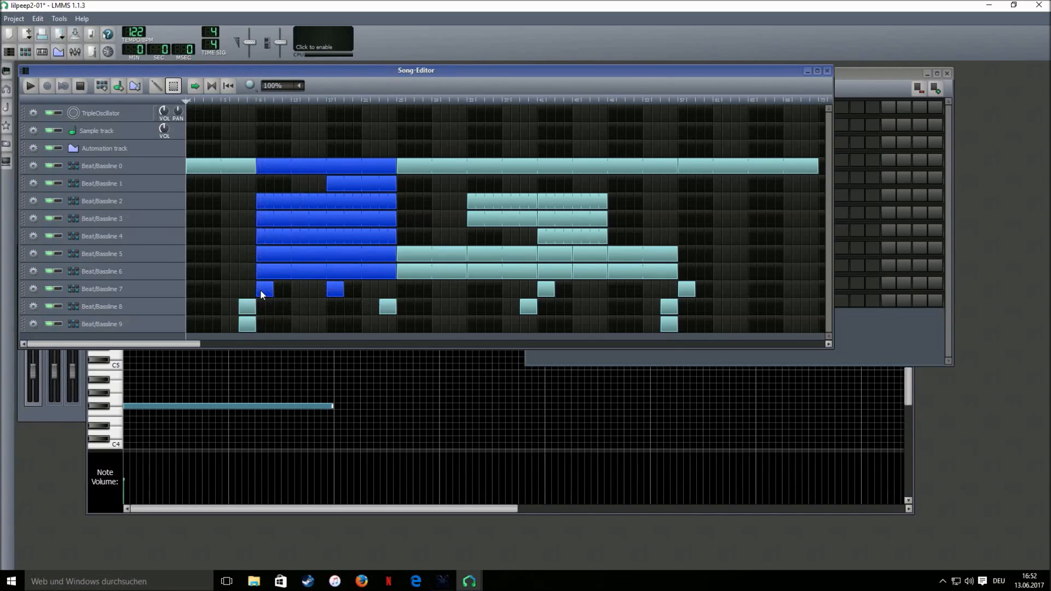
click(453, 145)
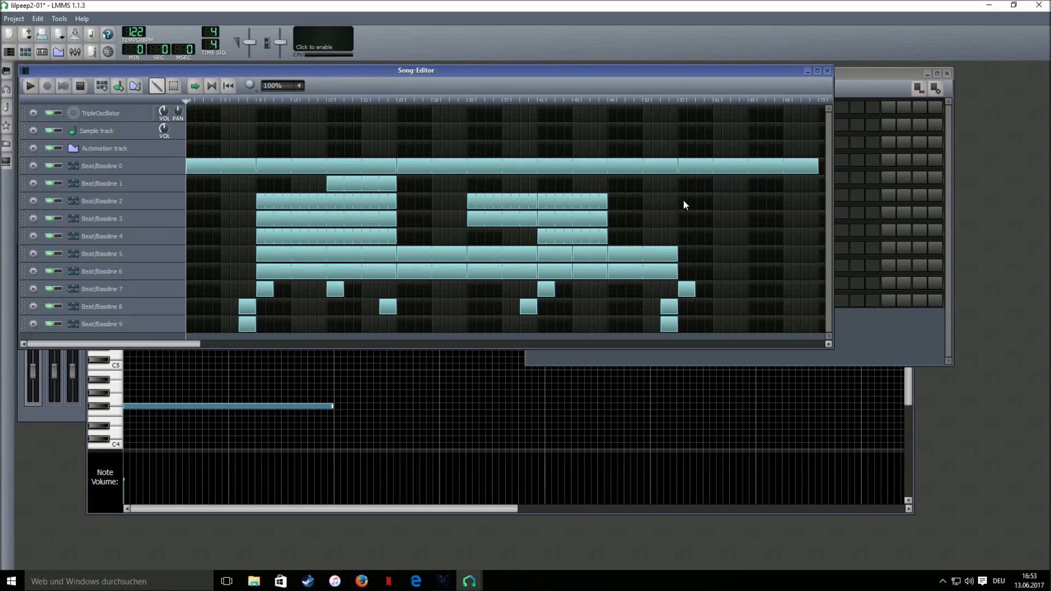
drag(765, 192, 818, 190)
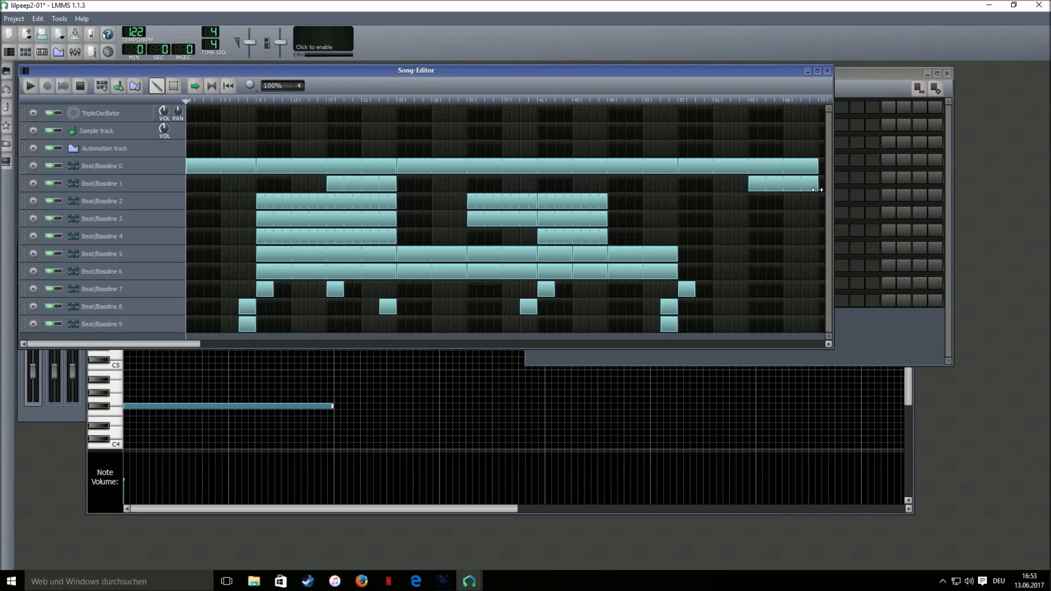
Add sixteen-bar clips from bar 57 to bar 73 on Beat/Bassline 2, 3 and 4.
click(681, 199)
drag(694, 201, 817, 213)
click(682, 219)
drag(695, 219, 817, 222)
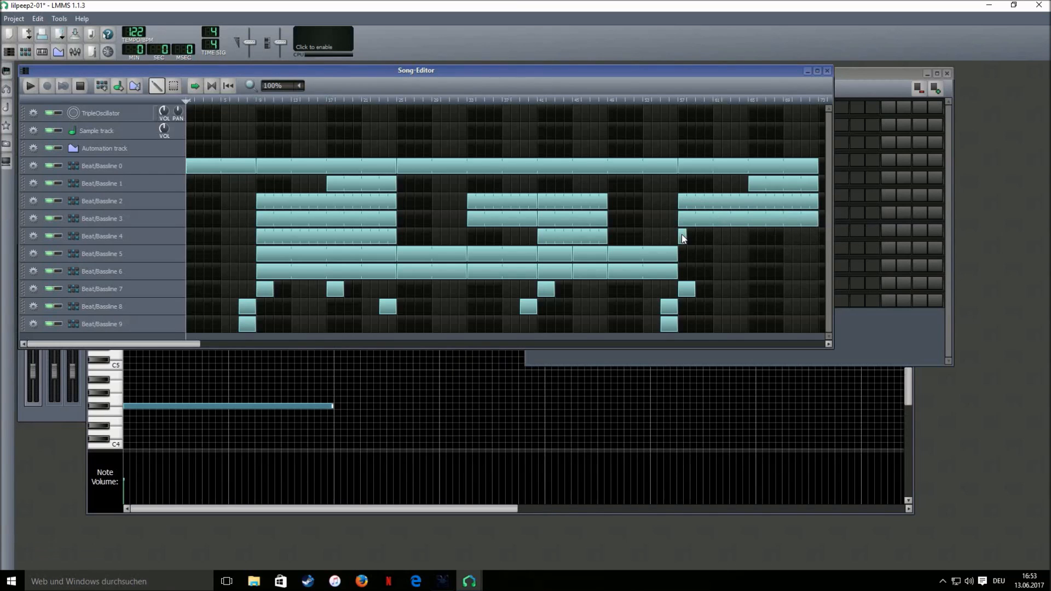
drag(686, 235, 820, 250)
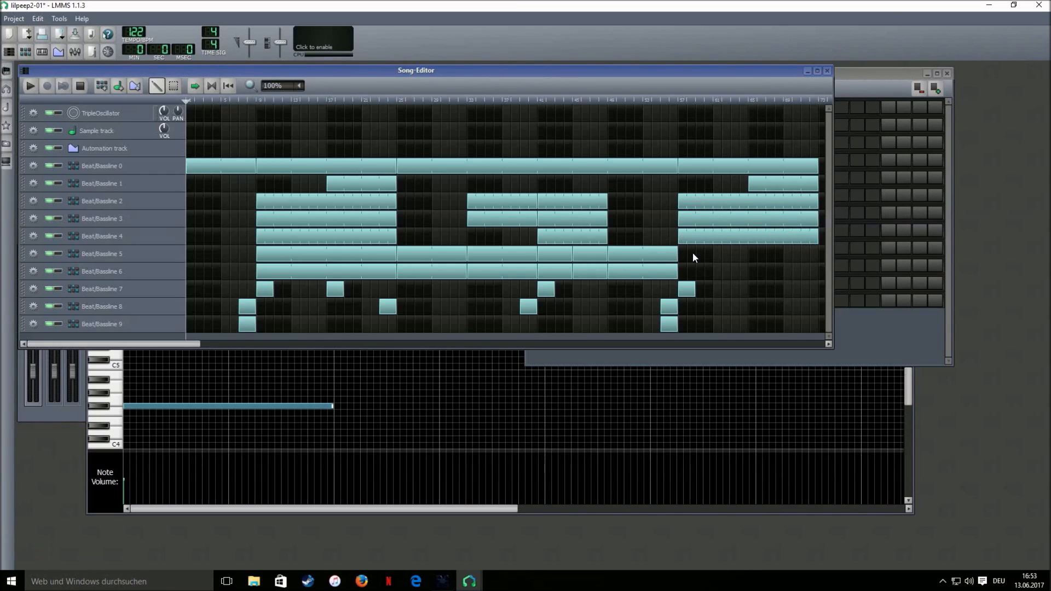
Add sixteen-bar clips from bar 57 to bar 73 on Beat/Bassline 5 and 6.
click(683, 254)
drag(694, 255, 820, 261)
drag(715, 274, 819, 275)
Place two-bar Beat/Bassline 7 clips at bars 65 and 73 and a two-bar Beat/Bassline 8 clip at bar 71.
drag(752, 296, 761, 296)
drag(210, 341, 365, 344)
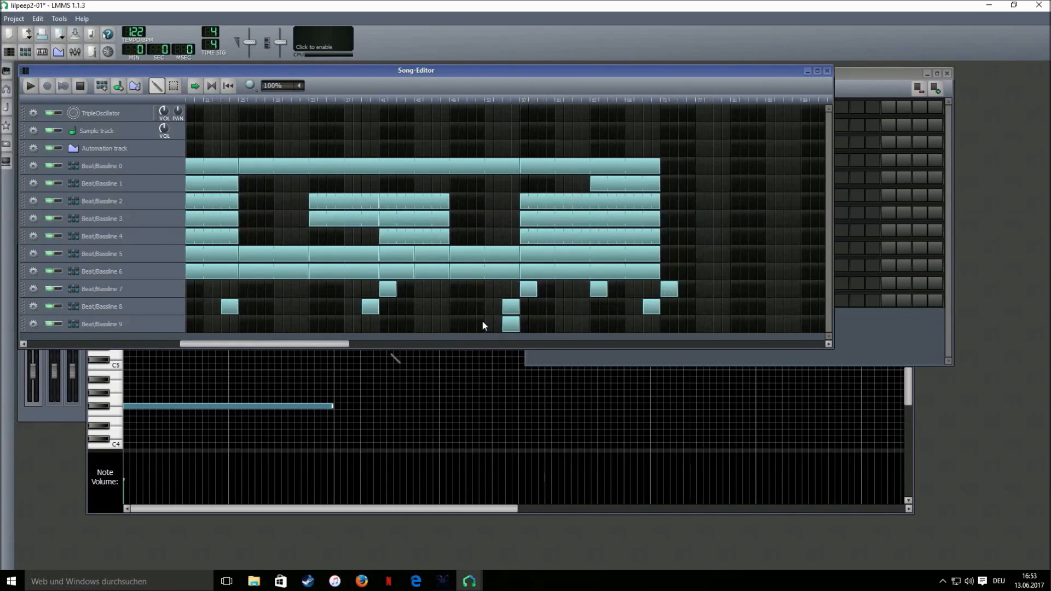
drag(308, 345, 151, 345)
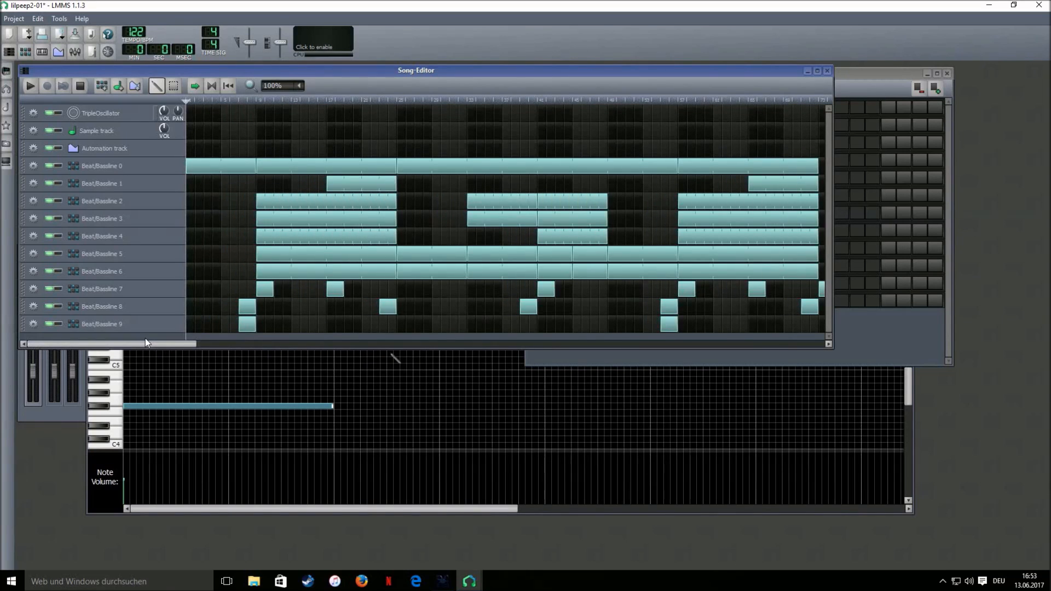